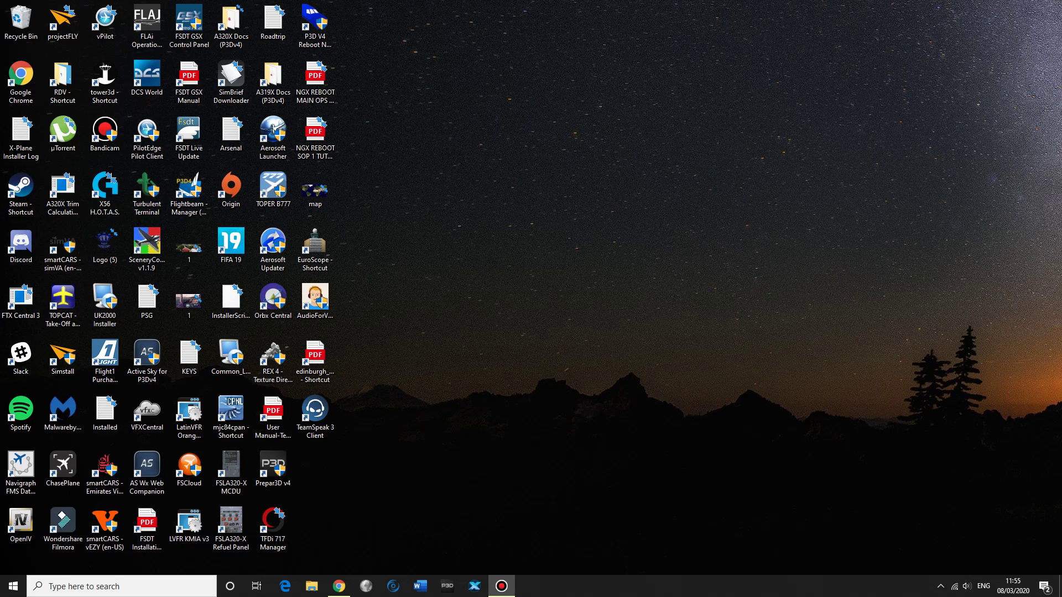
Step: Launch EuroScope to load the EGPH ground map as an observer
{"action": "double_click", "coordinate": [325, 255]}
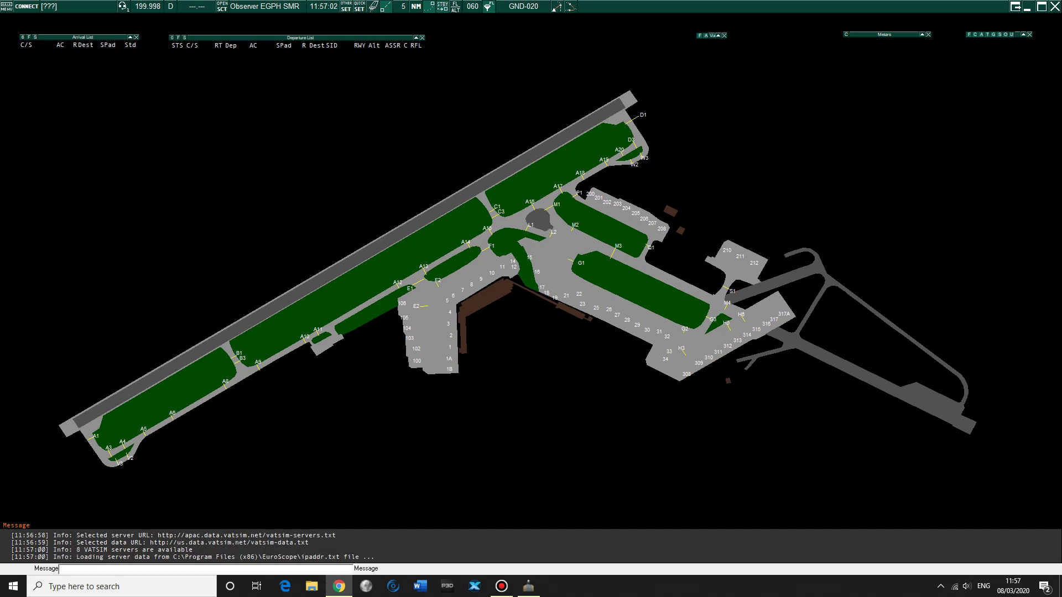
Step: Search 'vatsim uk' and browse the VATSIM UK downloads to EuroScope Controller Tools
{"action": "type", "text": "va"}
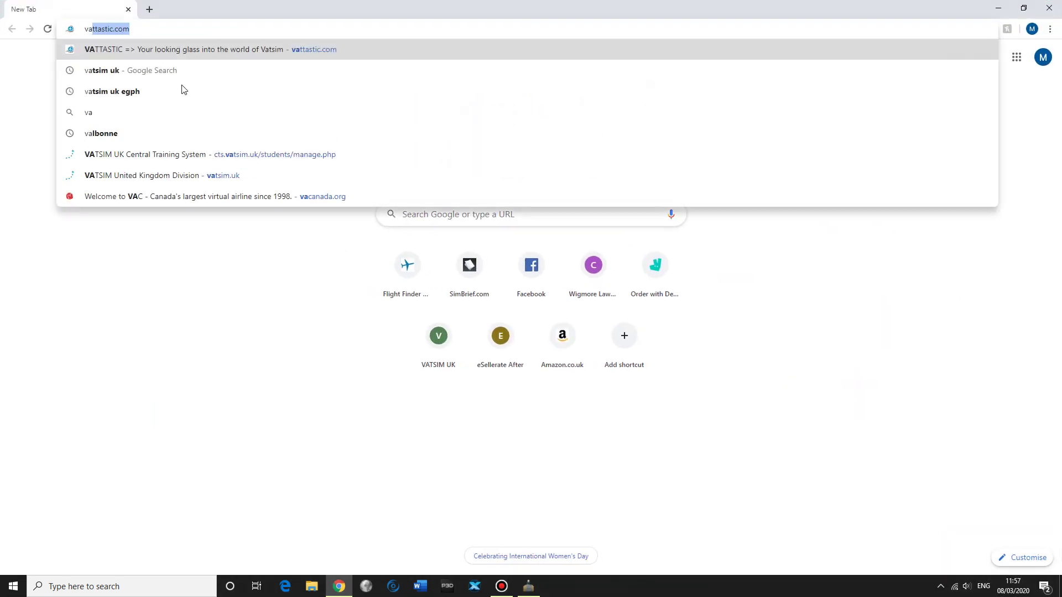
{"action": "type", "text": "tsim uk"}
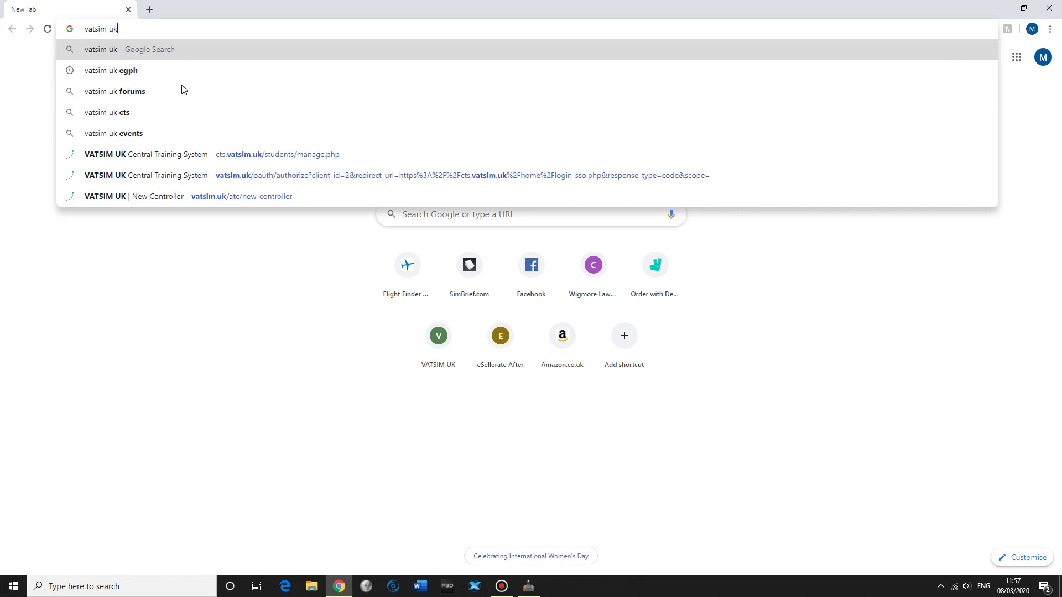
{"action": "key", "text": "Return"}
{"action": "left_click", "coordinate": [157, 156]}
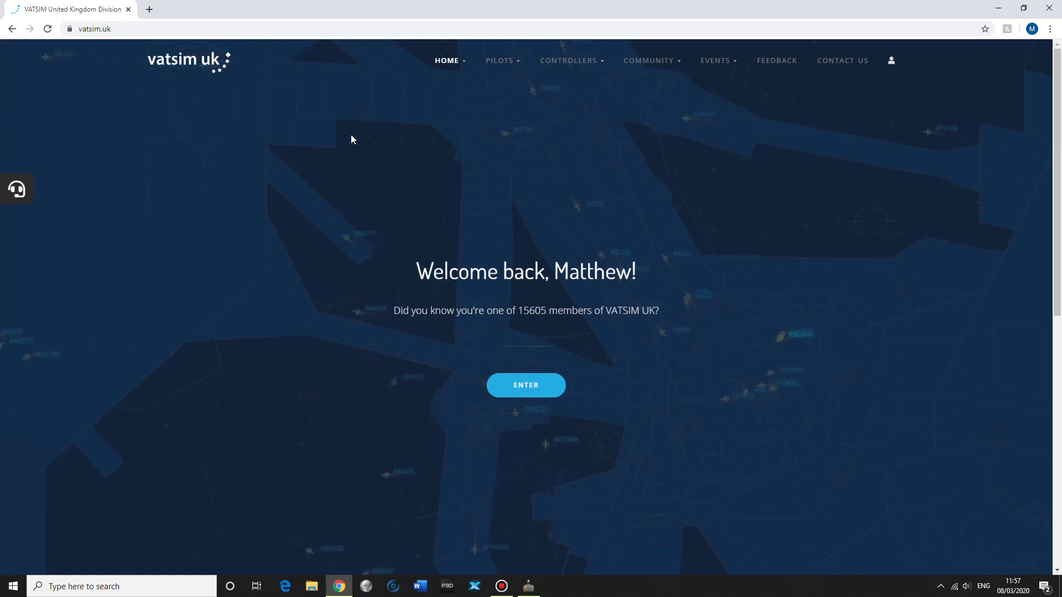
{"action": "mouse_move", "coordinate": [562, 72]}
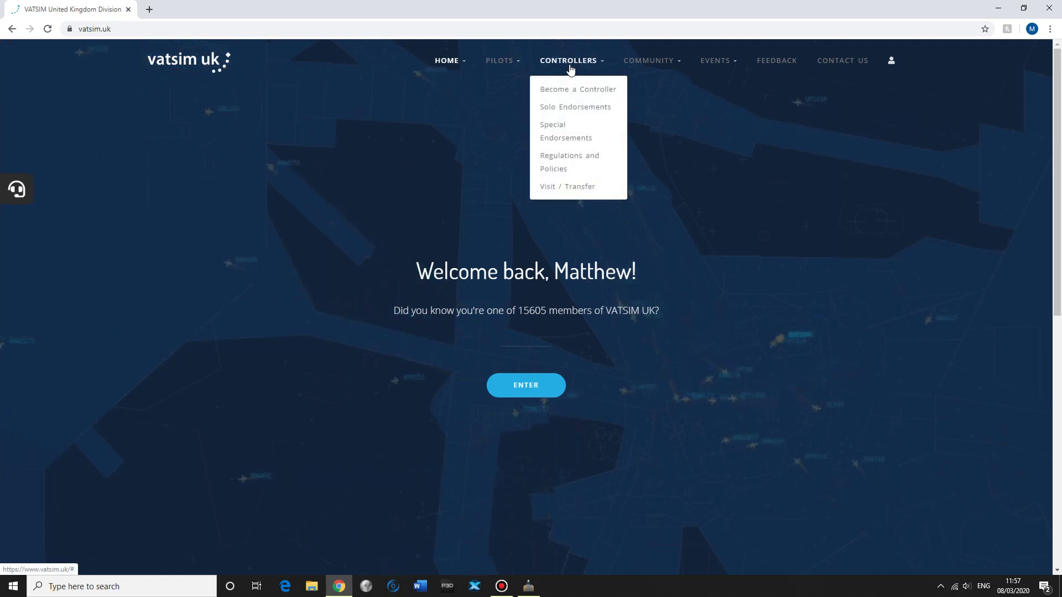
{"action": "left_click", "coordinate": [573, 90]}
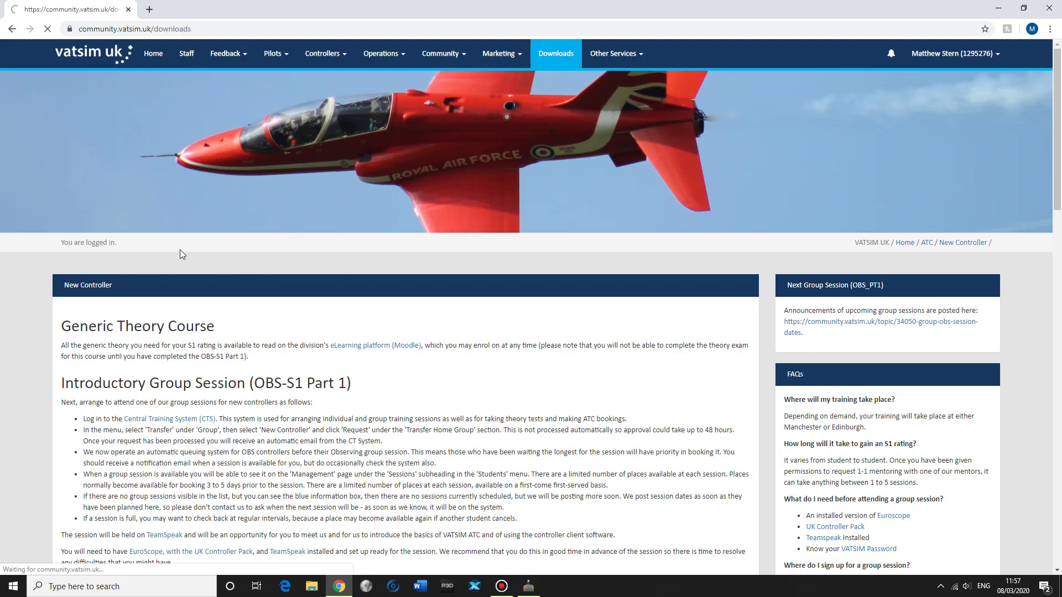
{"action": "scroll", "coordinate": [524, 77], "scroll_direction": "down", "scroll_amount": 2}
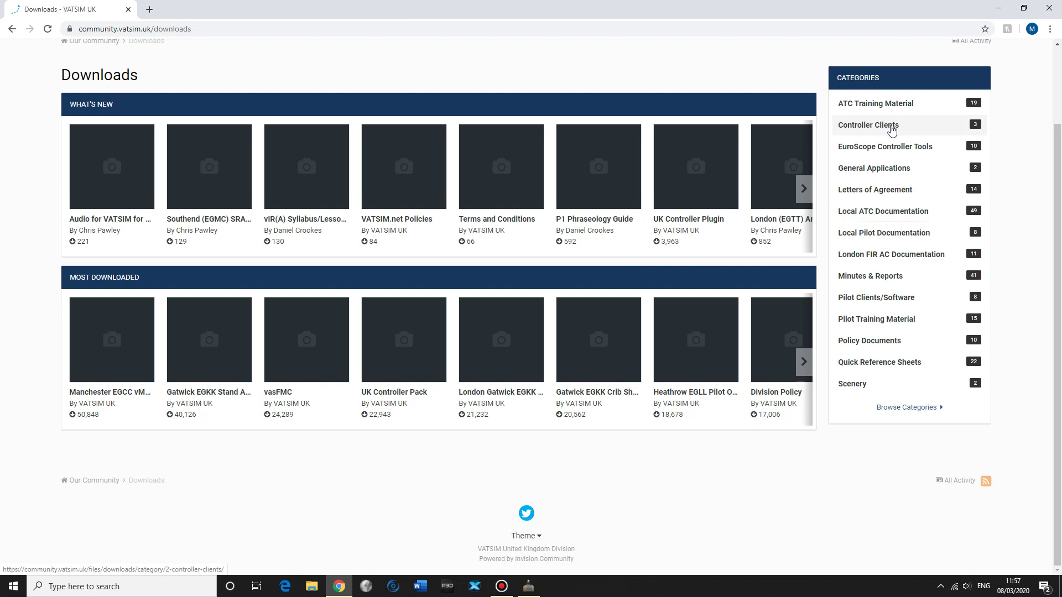
{"action": "left_click", "coordinate": [888, 127]}
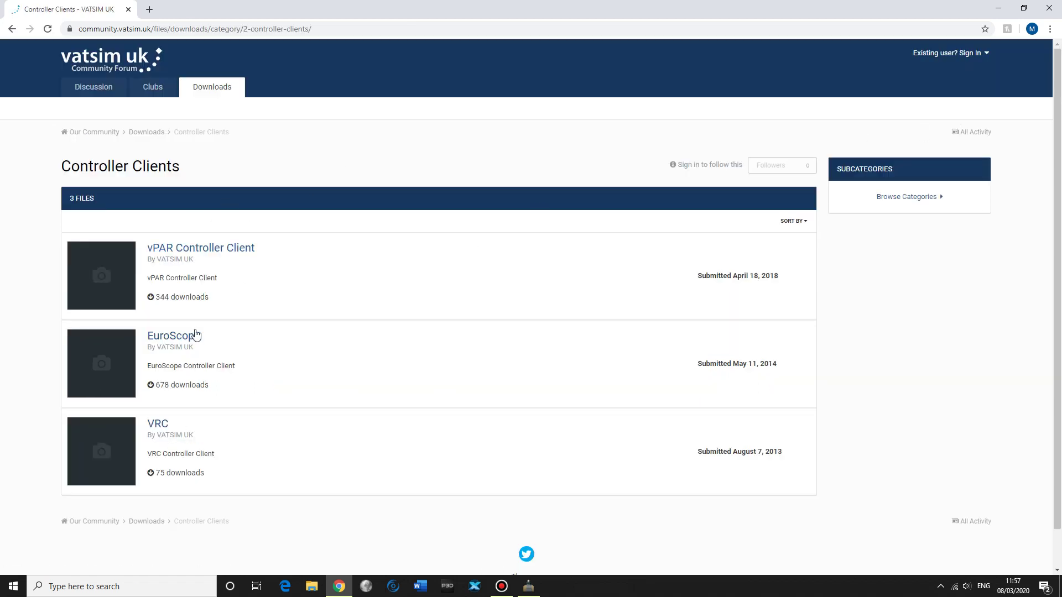
{"action": "left_click", "coordinate": [11, 28]}
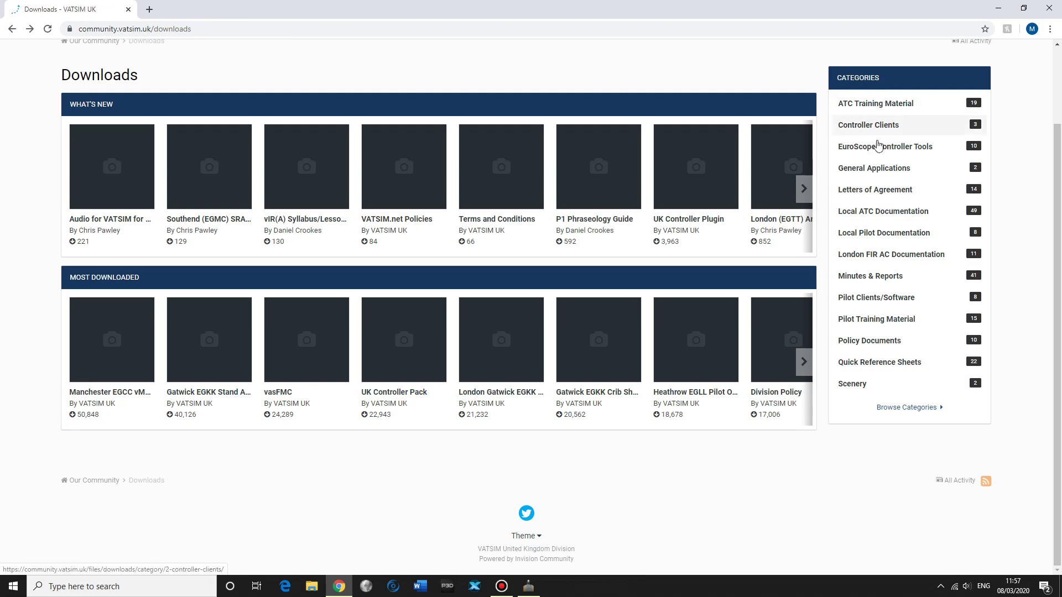
{"action": "left_click", "coordinate": [880, 147]}
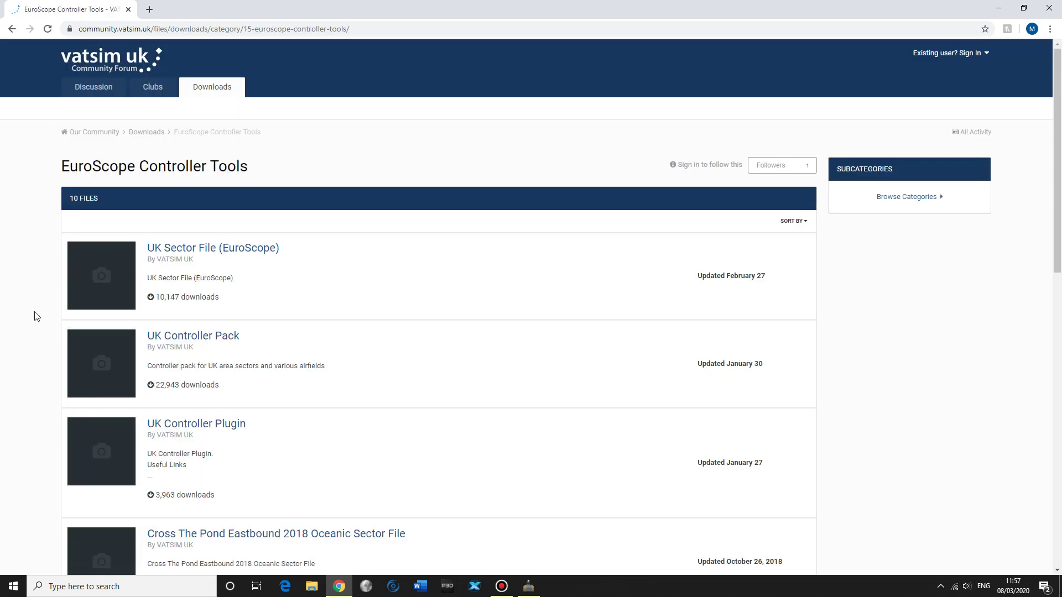
Step: Download the UK Controller Pack 2020/02 and the UK Controller Plugin 1.4.2
{"action": "scroll", "coordinate": [275, 183], "scroll_direction": "down", "scroll_amount": 3}
{"action": "left_click", "coordinate": [193, 170]}
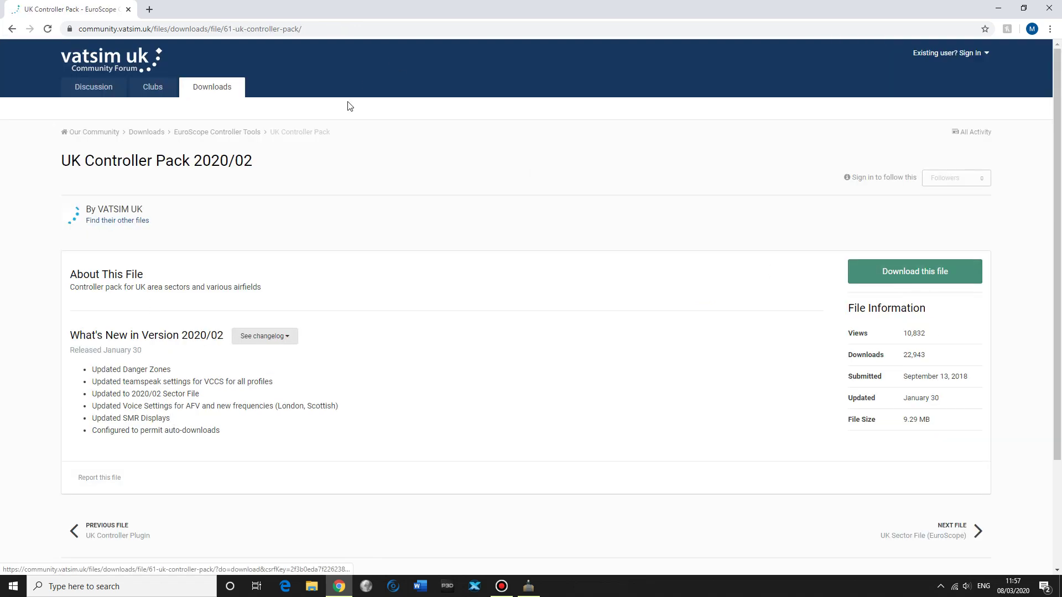
{"action": "left_click", "coordinate": [894, 278]}
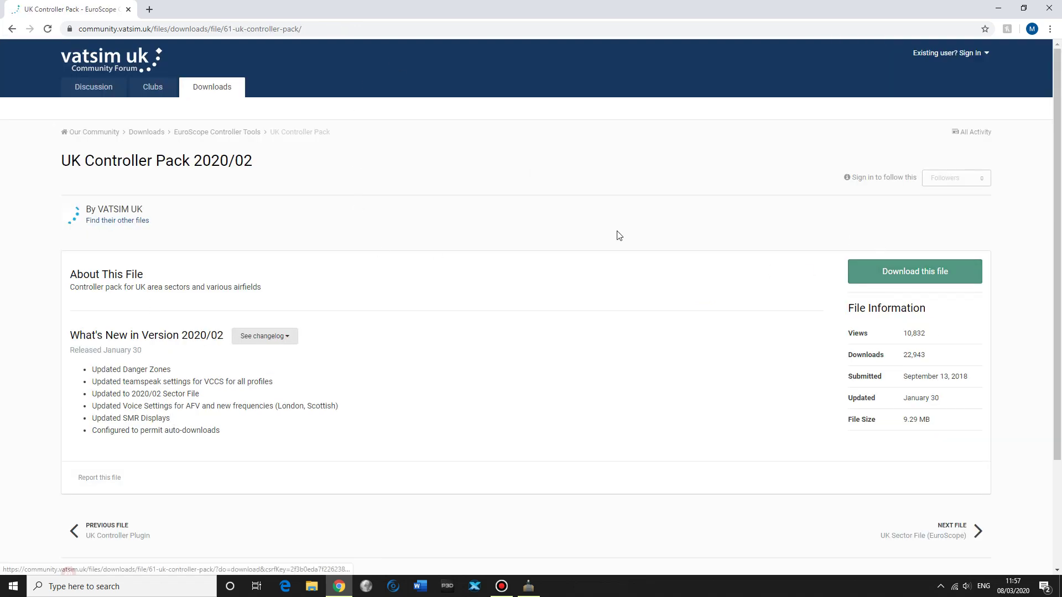
{"action": "left_click", "coordinate": [12, 29]}
{"action": "left_click", "coordinate": [219, 262]}
{"action": "left_click", "coordinate": [901, 285]}
Step: Keep the flagged plugin download and open the controller pack zip
{"action": "double_click", "coordinate": [565, 5]}
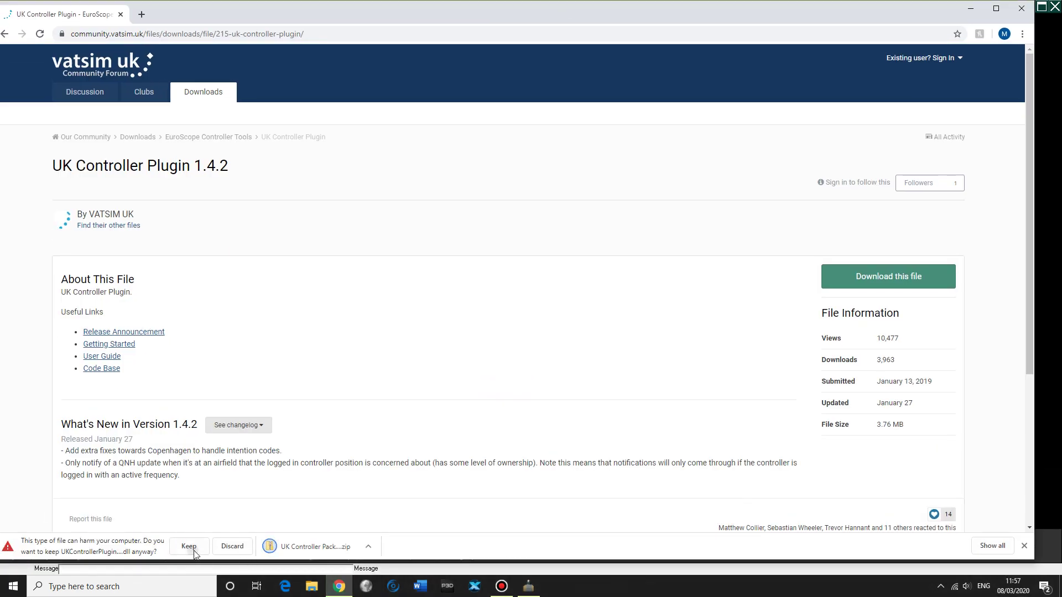
{"action": "left_click", "coordinate": [189, 546]}
{"action": "left_click", "coordinate": [177, 546]}
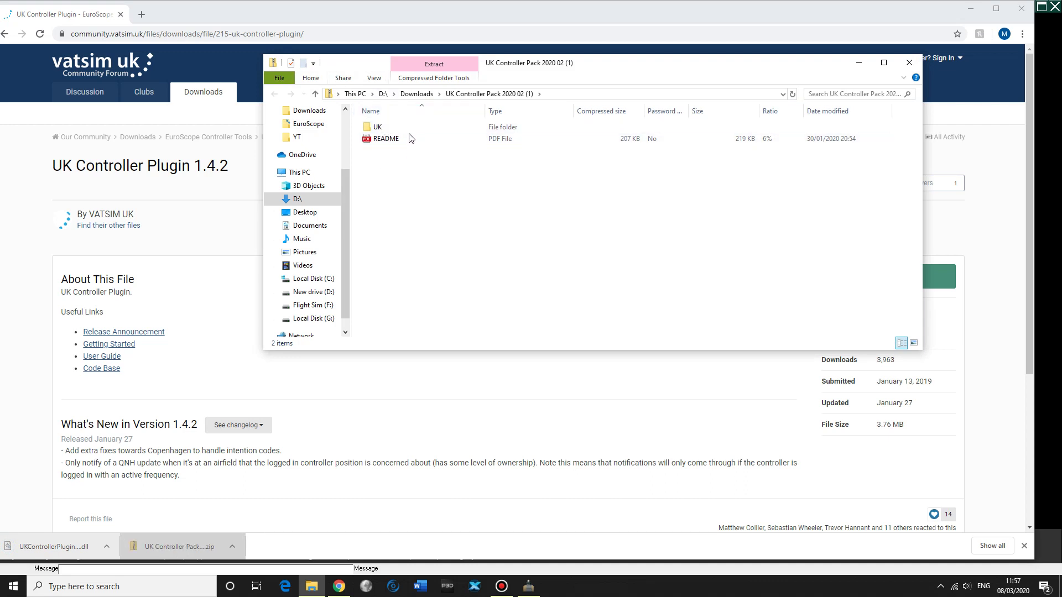
Step: View the zip's UK folder beside Documents\EuroScope\UK in a second window, then close both
{"action": "double_click", "coordinate": [392, 125]}
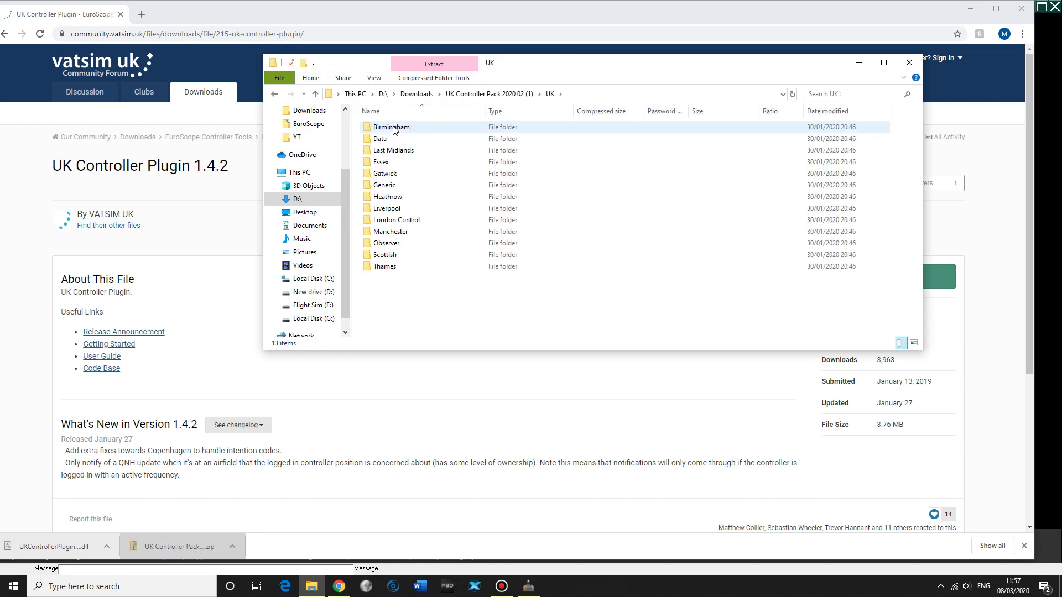
{"action": "left_click", "coordinate": [273, 96]}
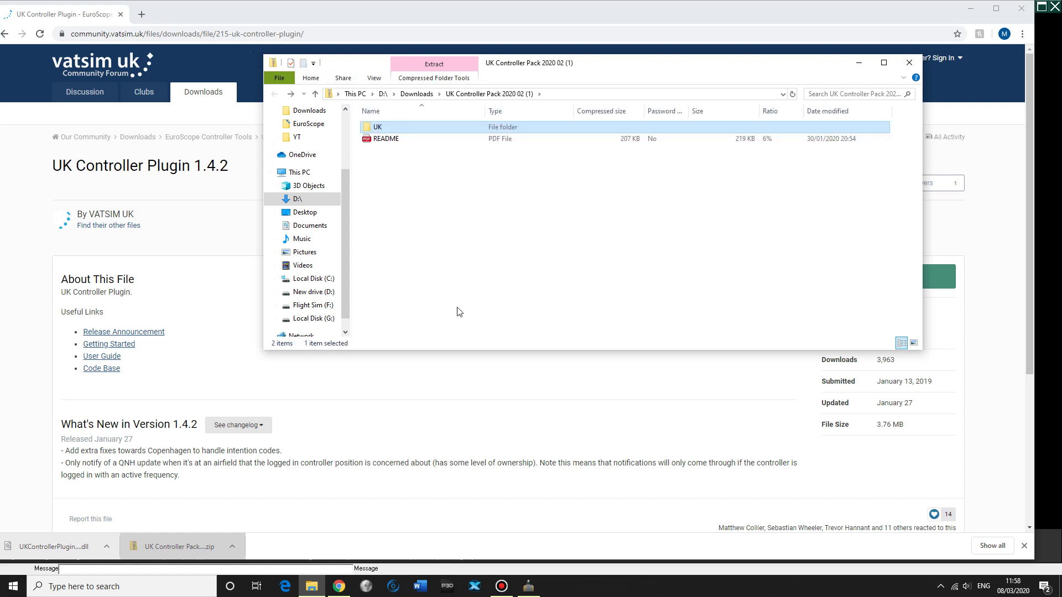
{"action": "key", "text": "ctrl+n"}
{"action": "left_click", "coordinate": [325, 240]}
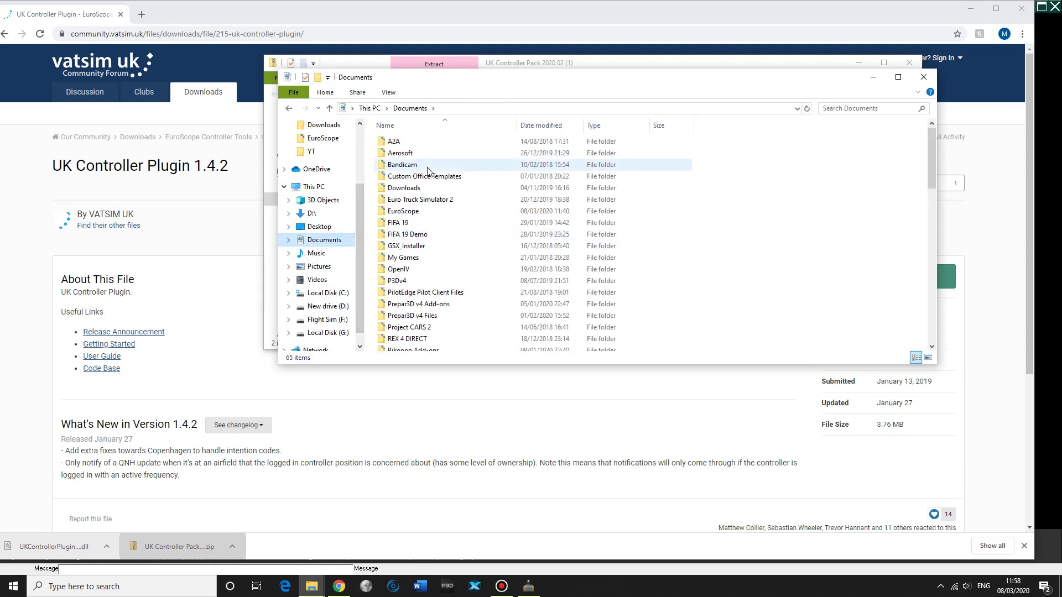
{"action": "double_click", "coordinate": [407, 214]}
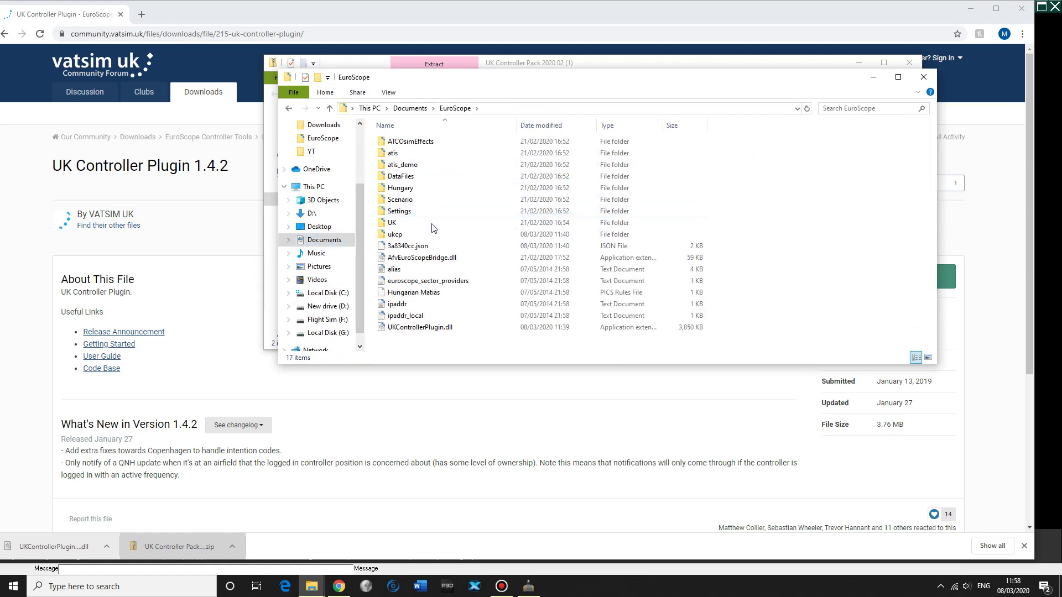
{"action": "left_click_drag", "start_coordinate": [511, 85], "coordinate": [475, 237]}
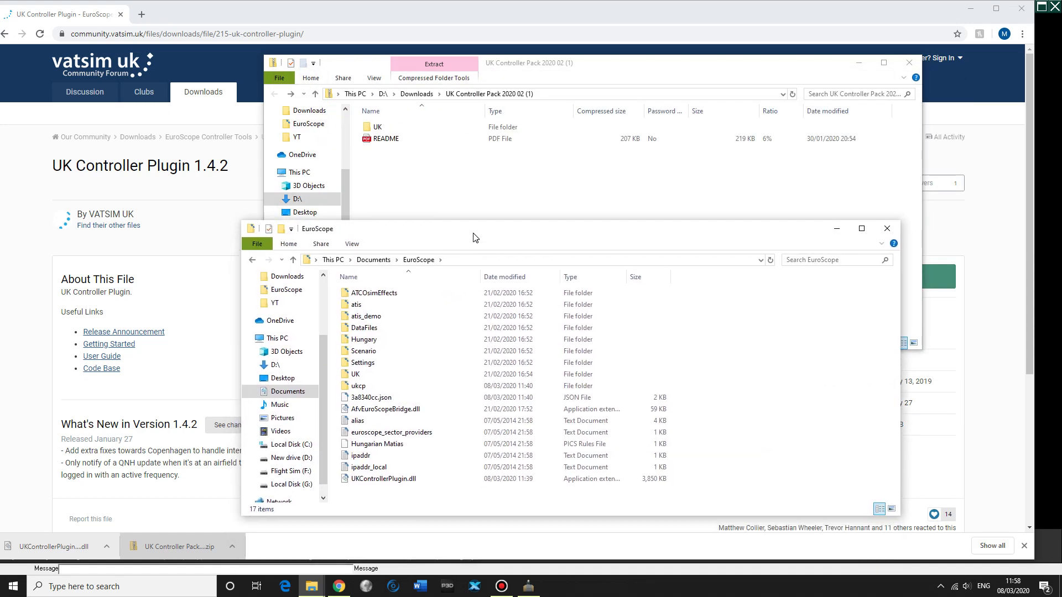
{"action": "double_click", "coordinate": [359, 375]}
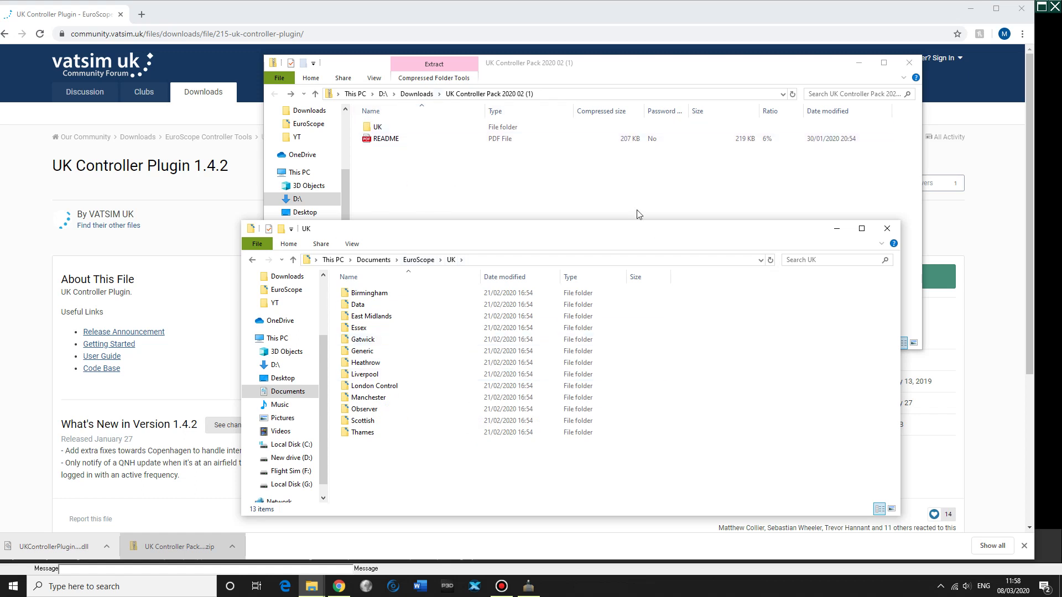
{"action": "left_click", "coordinate": [887, 228]}
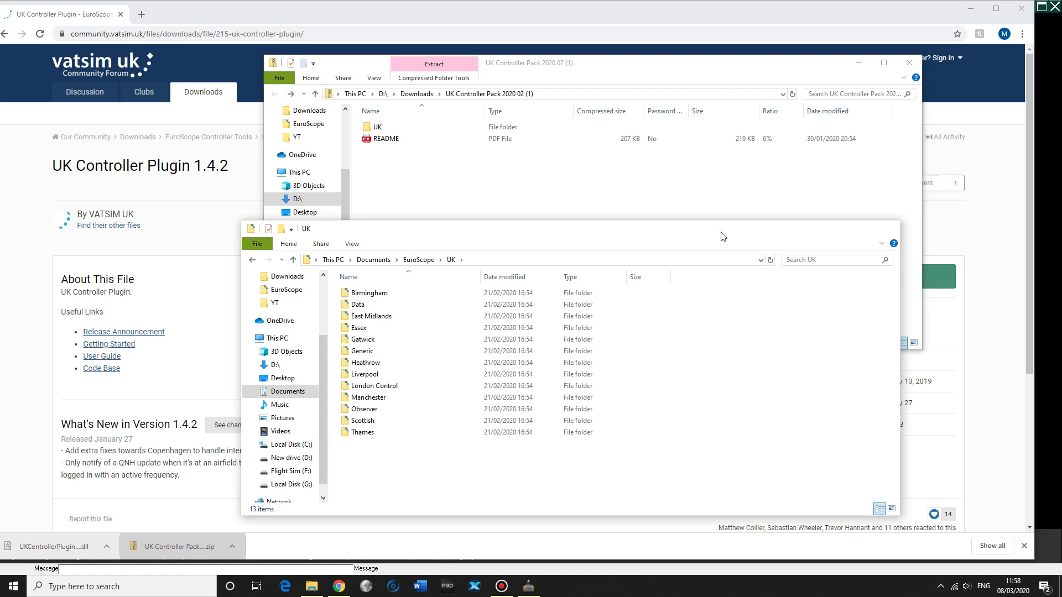
{"action": "left_click", "coordinate": [909, 62]}
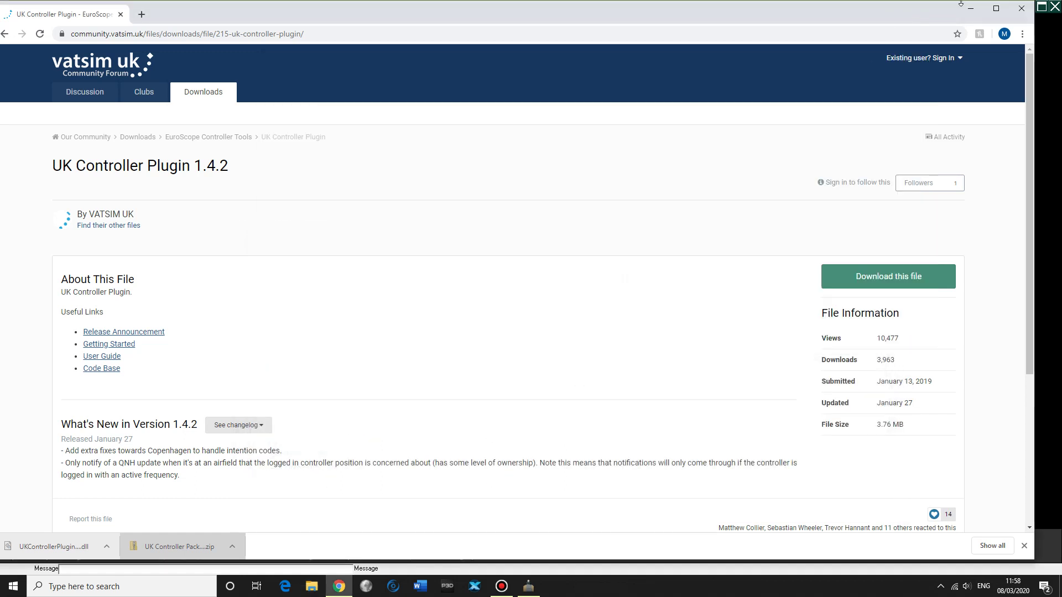
Step: Maximize Chrome, try opening the downloaded plugin .dll, and dismiss the no-app error
{"action": "left_click", "coordinate": [996, 10]}
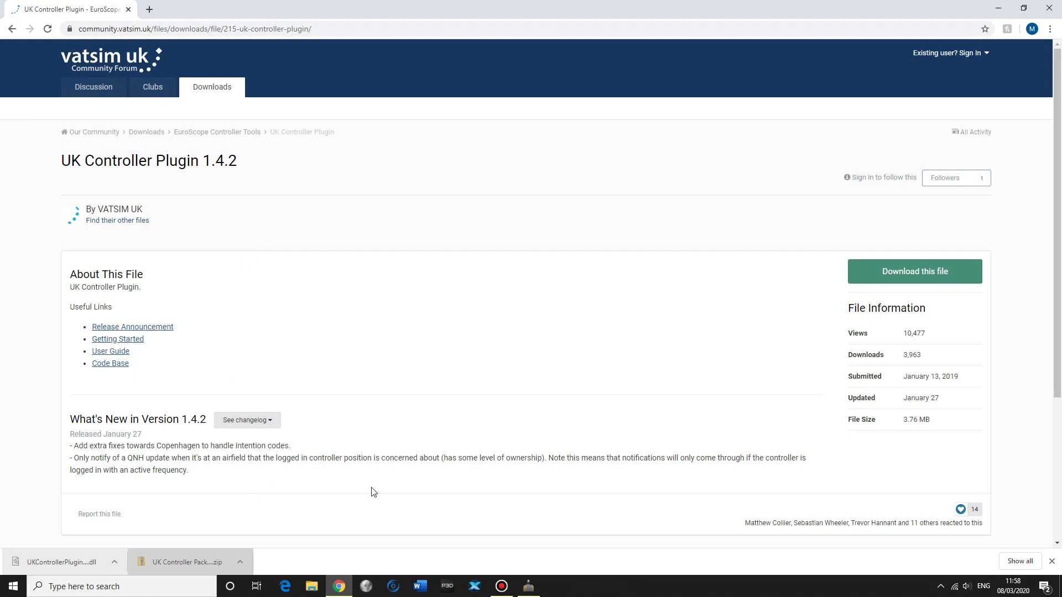
{"action": "left_click", "coordinate": [54, 565]}
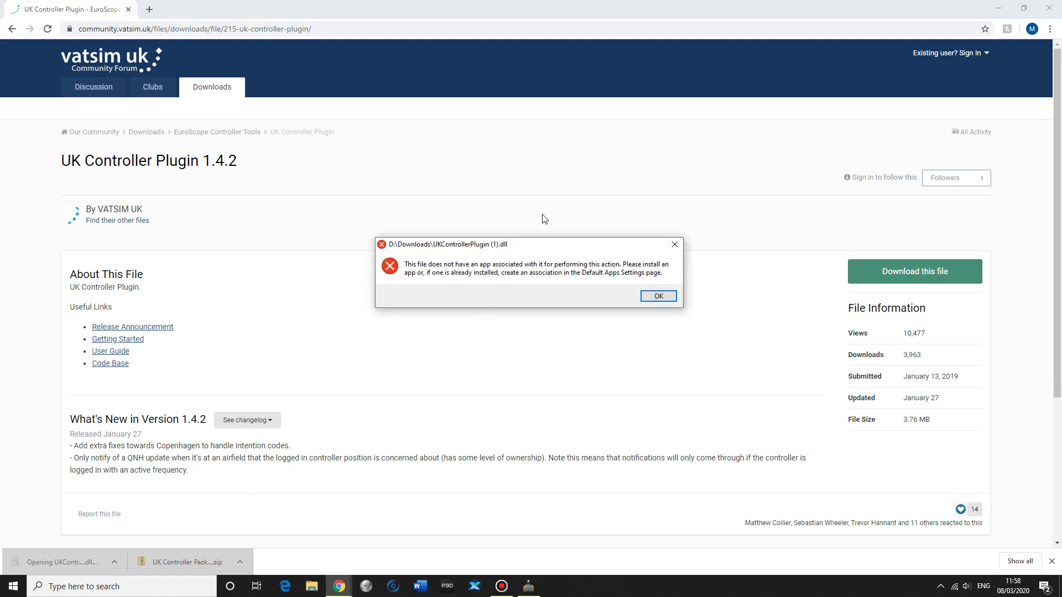
{"action": "left_click", "coordinate": [659, 297]}
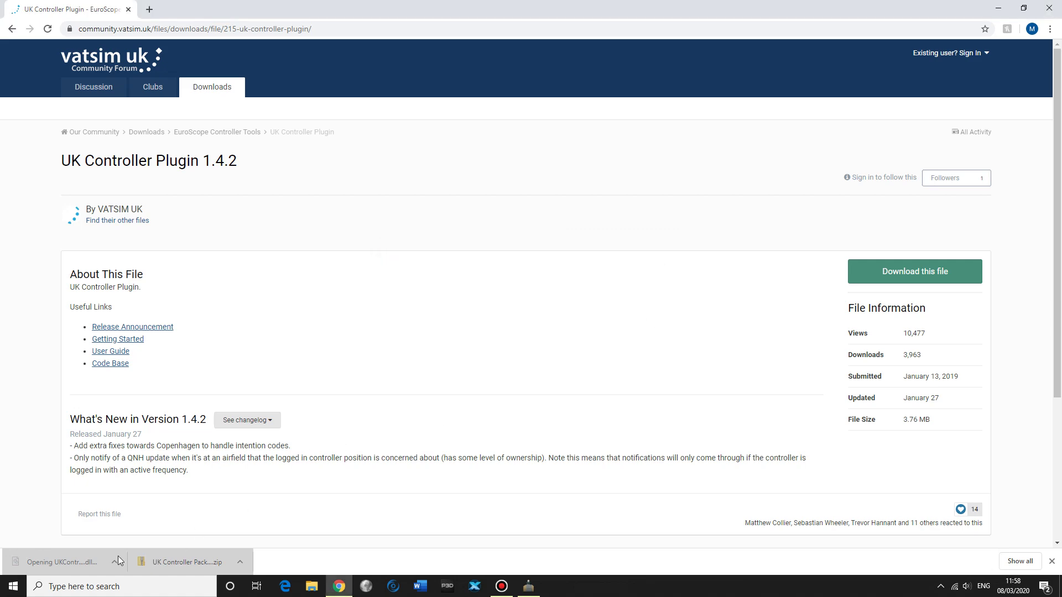
Step: Open Documents\EuroScope in File Explorer, confirm UKControllerPlugin.dll is there, and return to Chrome
{"action": "left_click", "coordinate": [310, 586]}
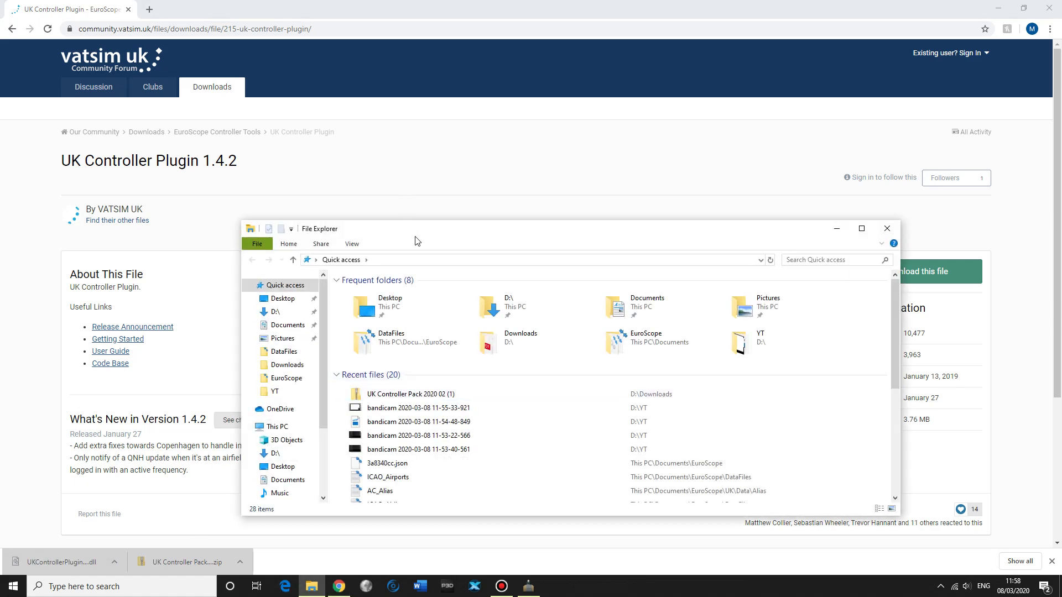
{"action": "left_click_drag", "start_coordinate": [416, 241], "coordinate": [427, 89]}
{"action": "scroll", "coordinate": [304, 312], "scroll_direction": "down", "scroll_amount": 1}
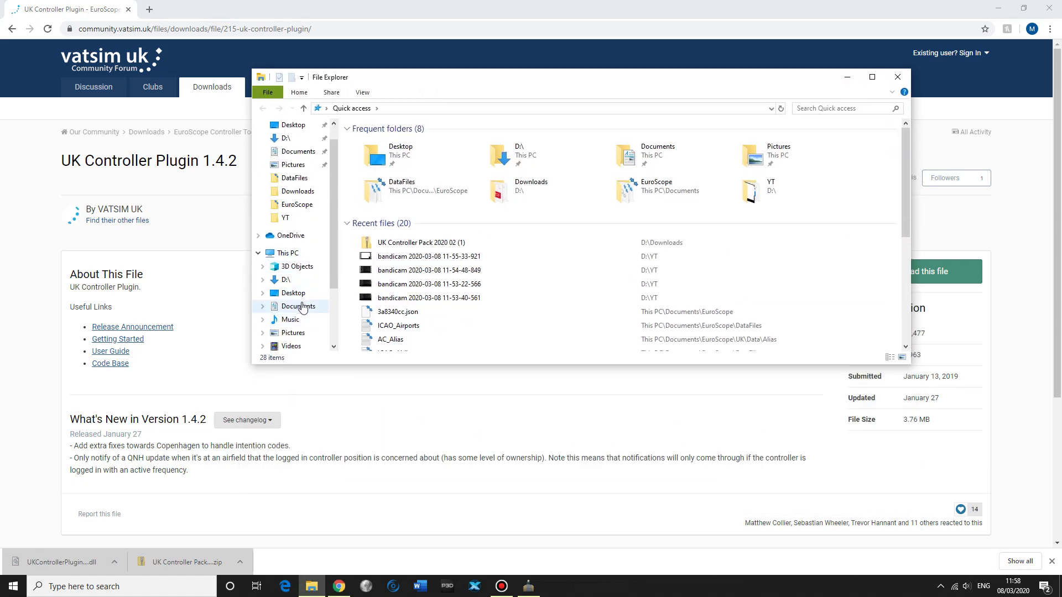
{"action": "left_click", "coordinate": [302, 309]}
{"action": "double_click", "coordinate": [382, 211]}
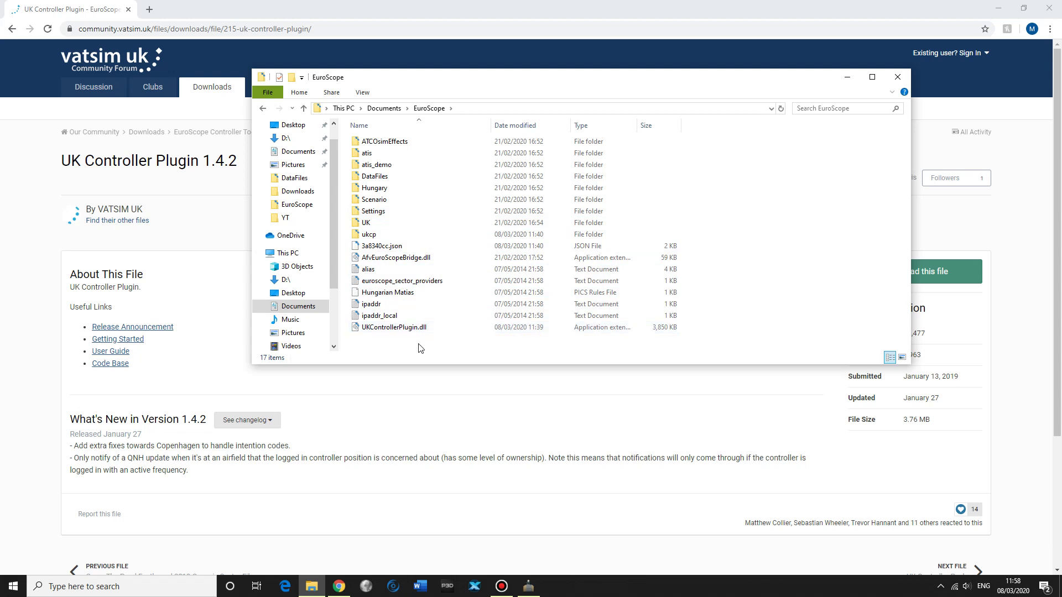
{"action": "left_click", "coordinate": [242, 348]}
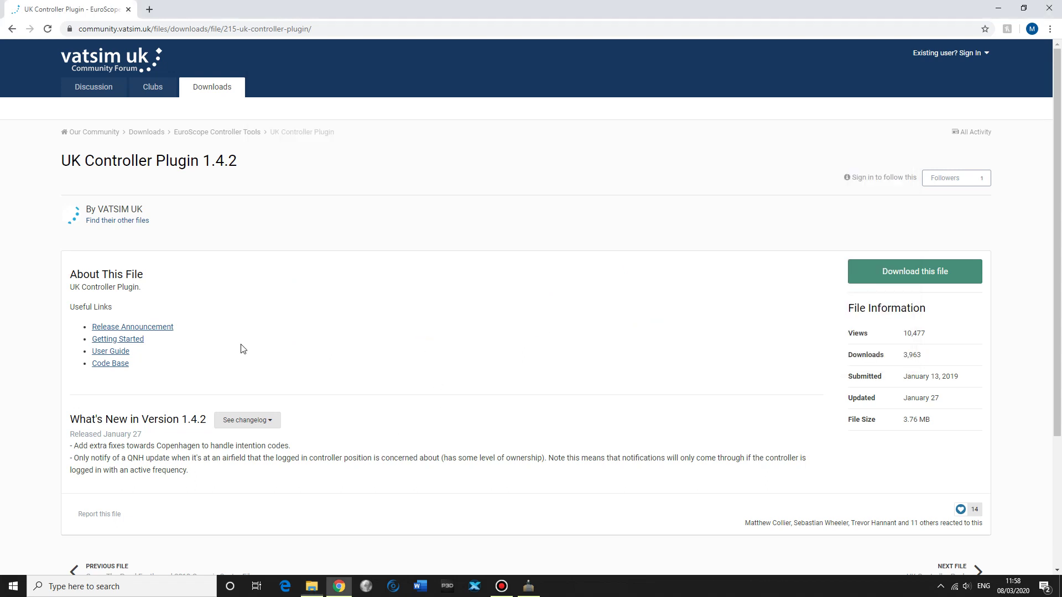
Step: Use Download My Key on the UKCP Getting Started page, then close the EuroScope folder window
{"action": "left_click", "coordinate": [124, 342]}
{"action": "scroll", "coordinate": [327, 243], "scroll_direction": "down", "scroll_amount": 3}
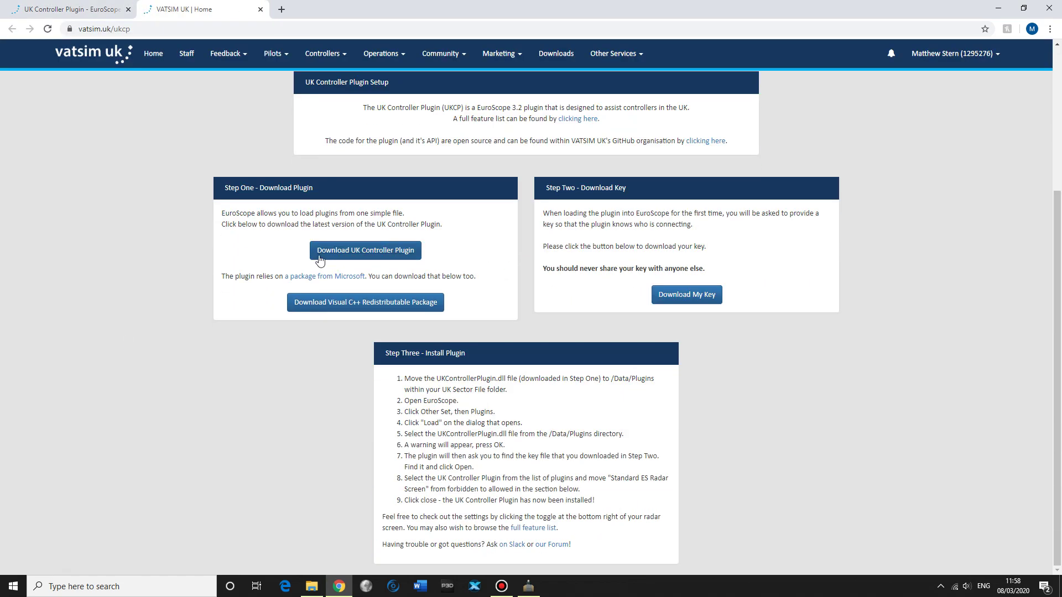
{"action": "scroll", "coordinate": [497, 332], "scroll_direction": "up", "scroll_amount": 2}
{"action": "left_click", "coordinate": [698, 401]}
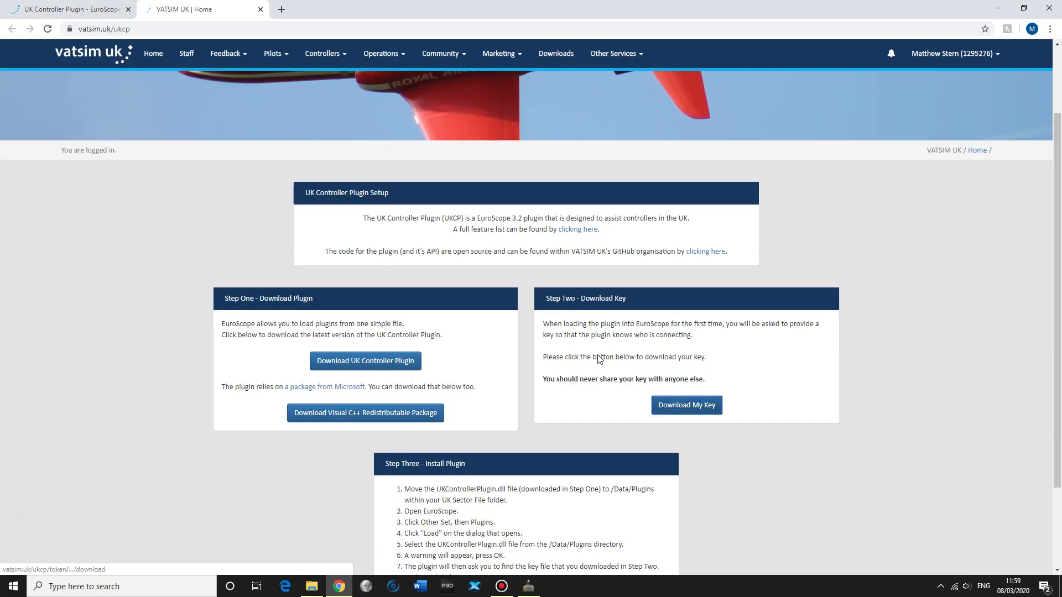
{"action": "key", "text": "alt+Tab"}
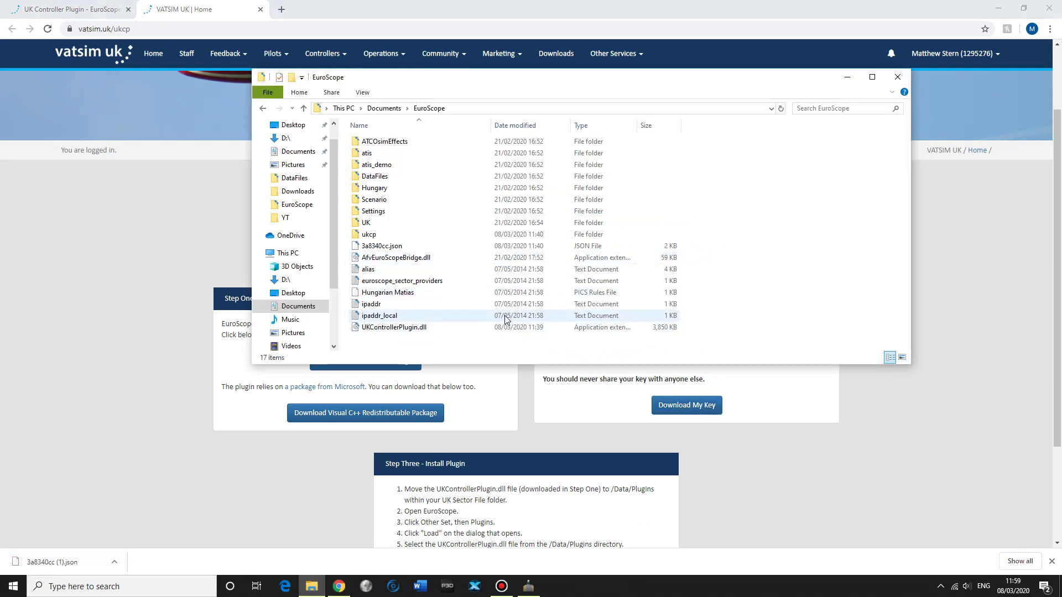
{"action": "left_click", "coordinate": [897, 78]}
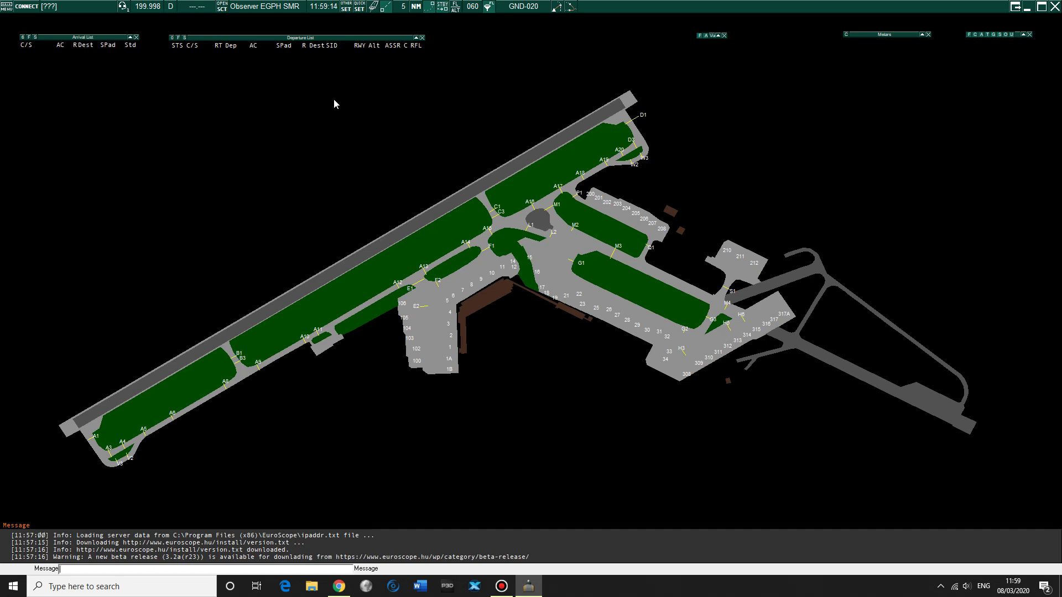
Step: Load UK_2020_02.sct from EuroScope\UK\Data\Sector as the sector file
{"action": "left_click", "coordinate": [227, 7]}
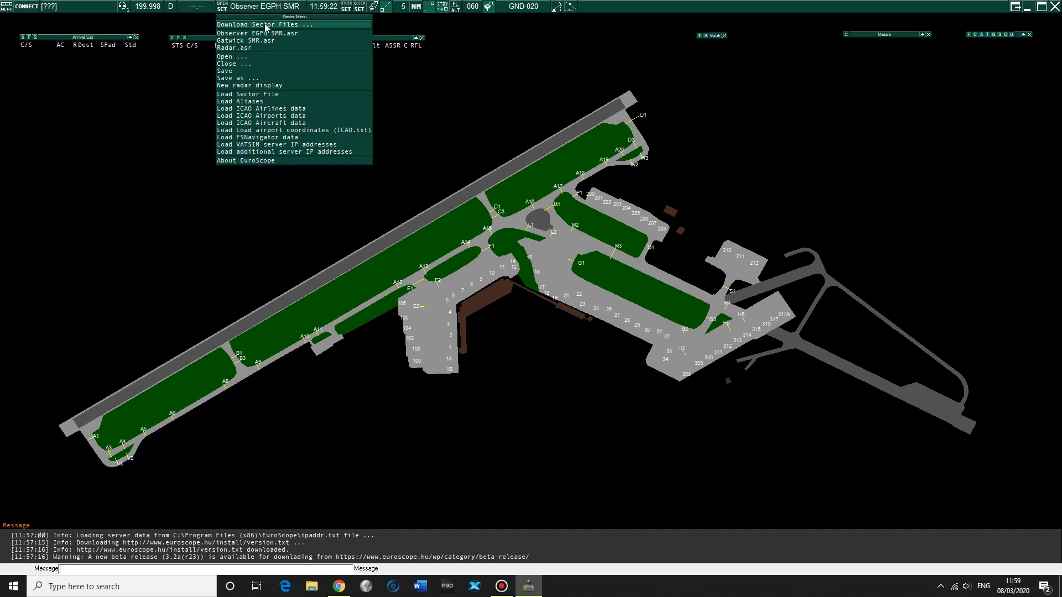
{"action": "left_click", "coordinate": [248, 94]}
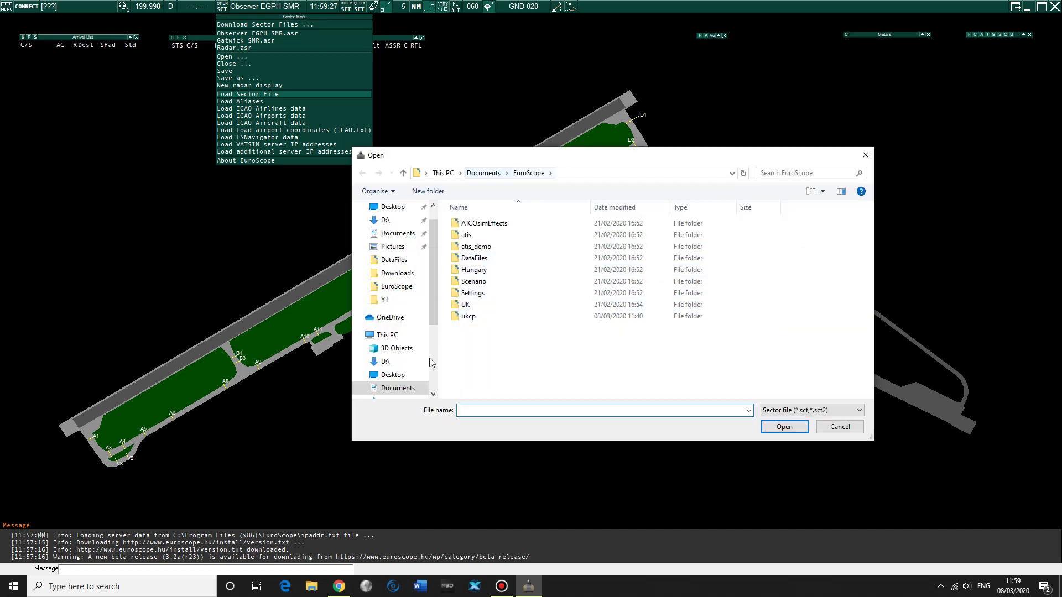
{"action": "double_click", "coordinate": [476, 306]}
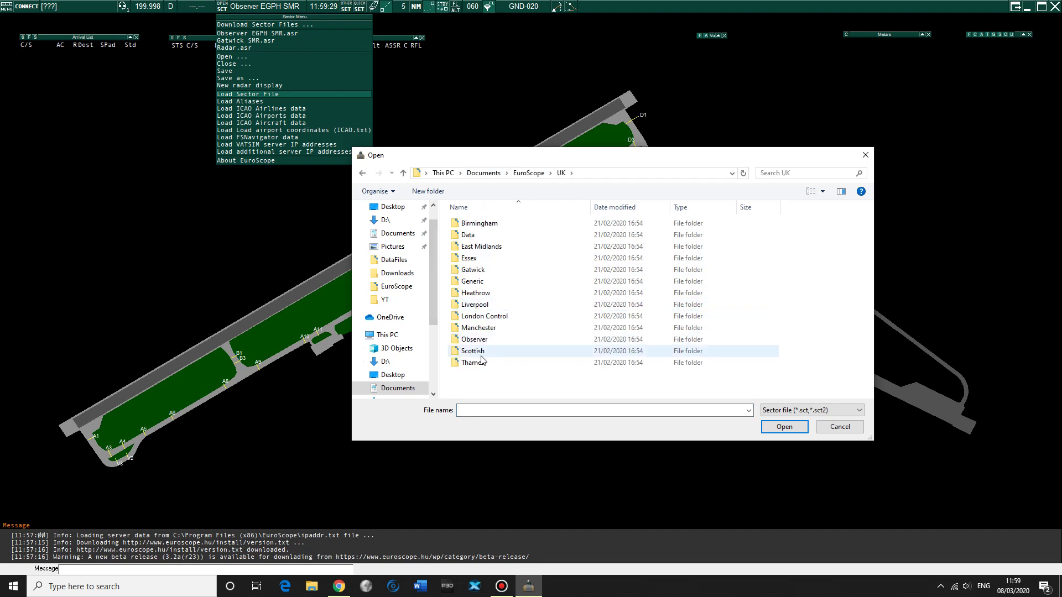
{"action": "double_click", "coordinate": [503, 234]}
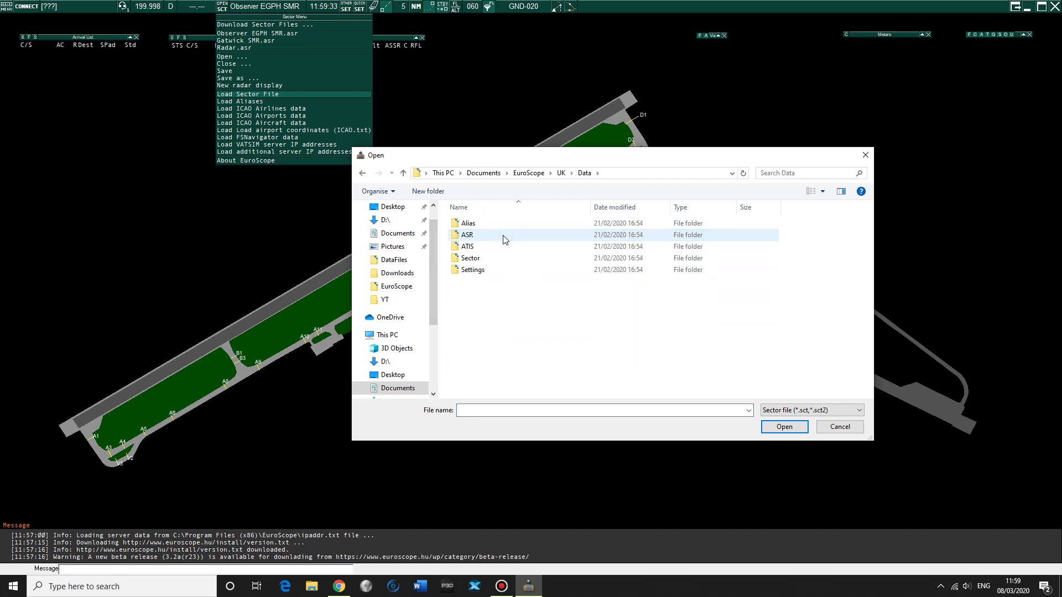
{"action": "left_click", "coordinate": [474, 262]}
{"action": "double_click", "coordinate": [473, 262]}
{"action": "key", "text": "Return"}
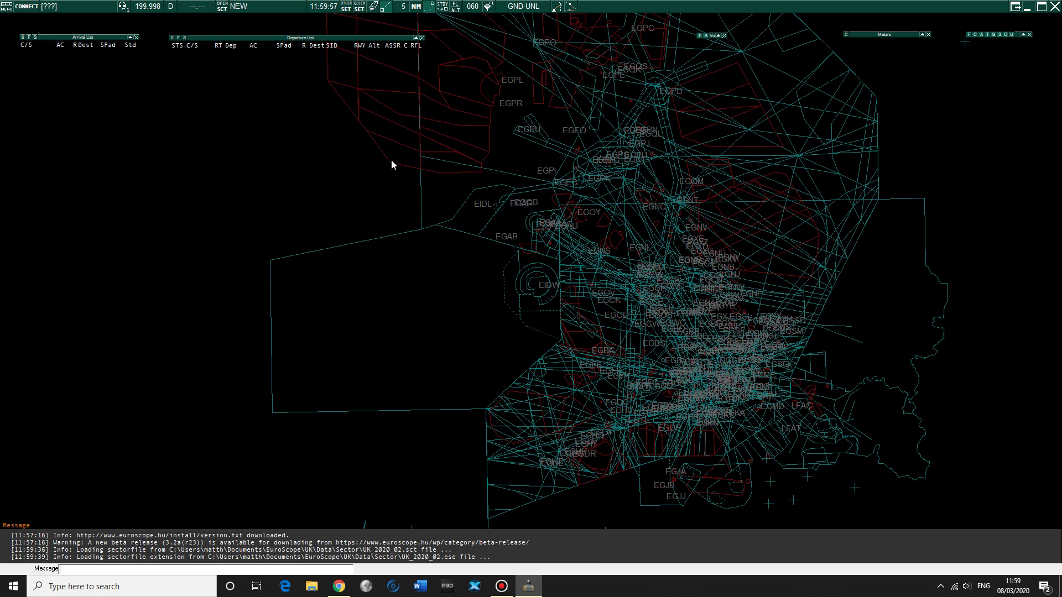
Step: Start opening a display file and browse to the UK\Data\ASR folder
{"action": "left_click", "coordinate": [227, 7]}
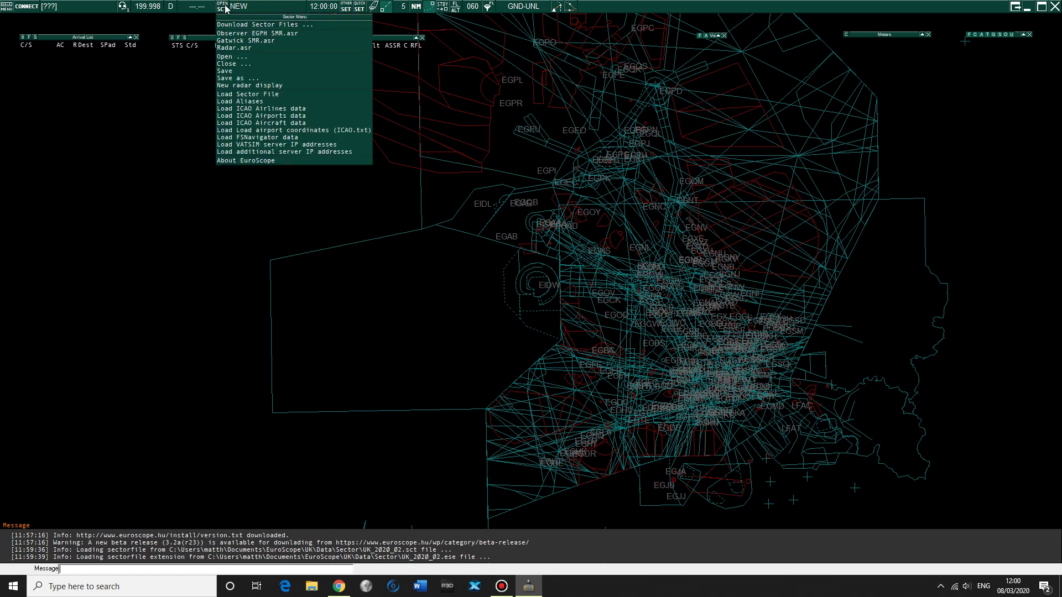
{"action": "left_click", "coordinate": [239, 57]}
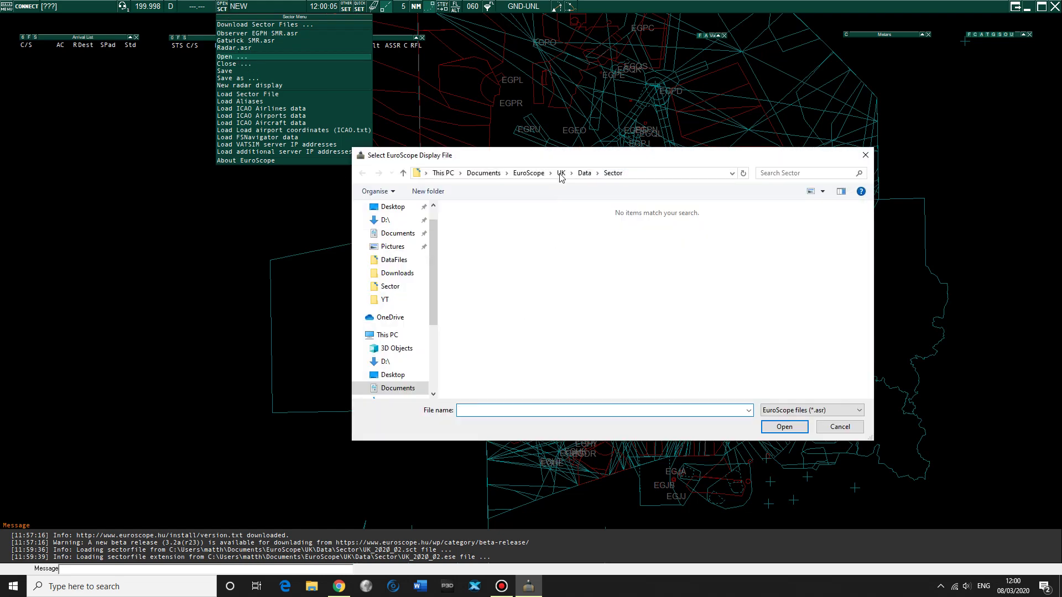
{"action": "left_click", "coordinate": [561, 173]}
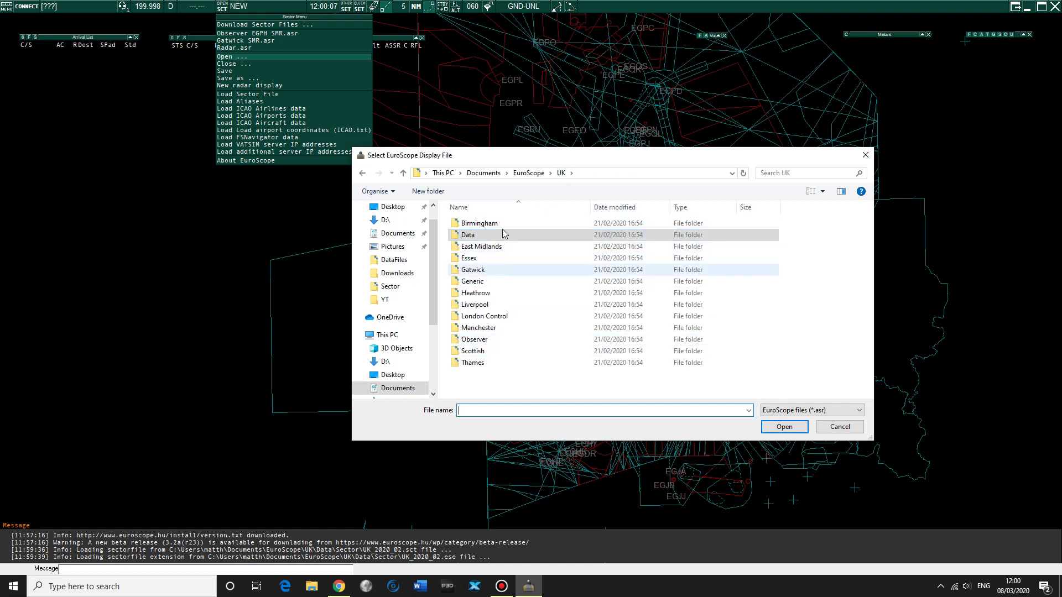
{"action": "double_click", "coordinate": [489, 355]}
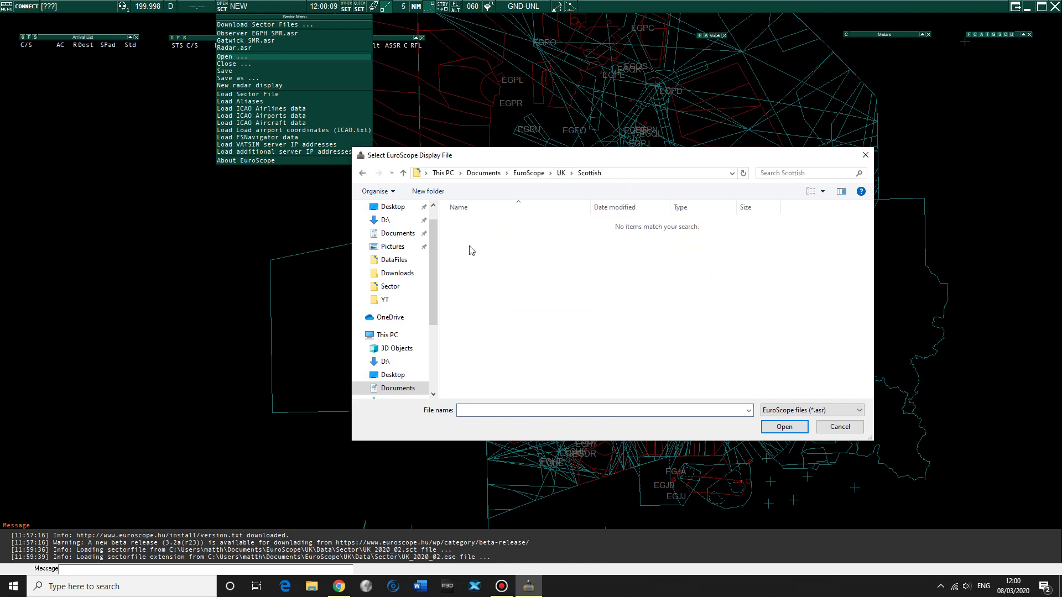
{"action": "left_click", "coordinate": [362, 174]}
{"action": "double_click", "coordinate": [471, 237]}
{"action": "double_click", "coordinate": [470, 235]}
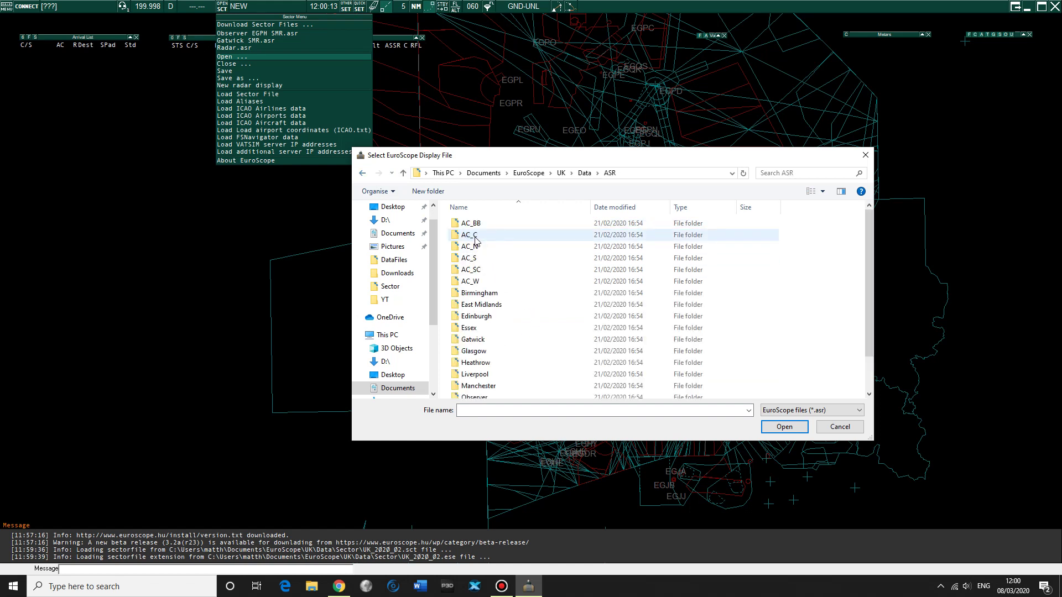
{"action": "scroll", "coordinate": [538, 274], "scroll_direction": "down", "scroll_amount": 1}
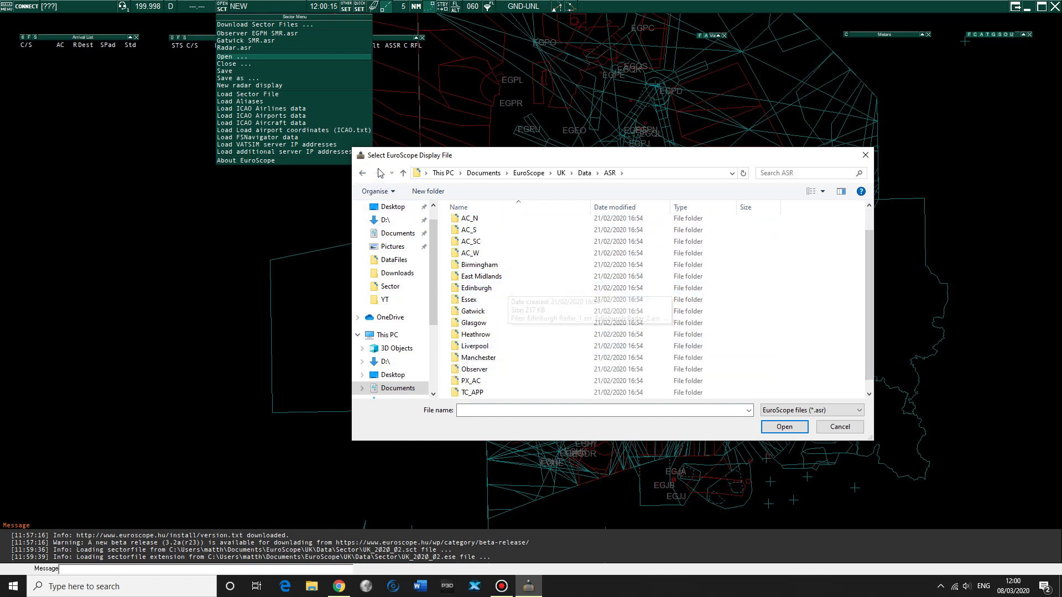
Step: Open Edinburgh SMR.asr from the ASR\Edinburgh folder
{"action": "left_click", "coordinate": [363, 173]}
{"action": "left_click", "coordinate": [379, 173]}
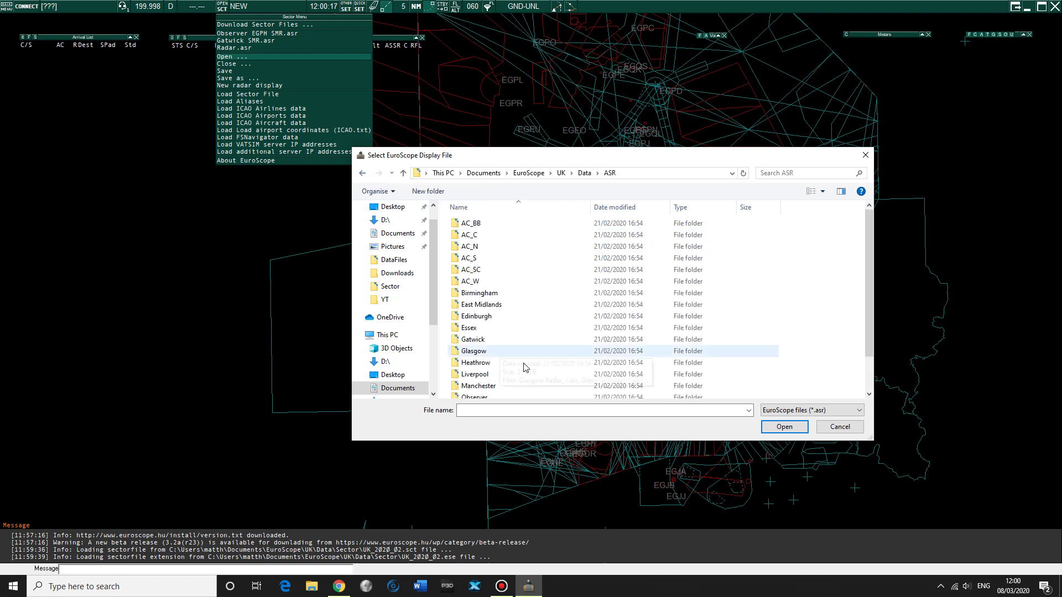
{"action": "scroll", "coordinate": [524, 364], "scroll_direction": "down", "scroll_amount": 1}
{"action": "double_click", "coordinate": [477, 276]}
{"action": "left_click", "coordinate": [509, 271]}
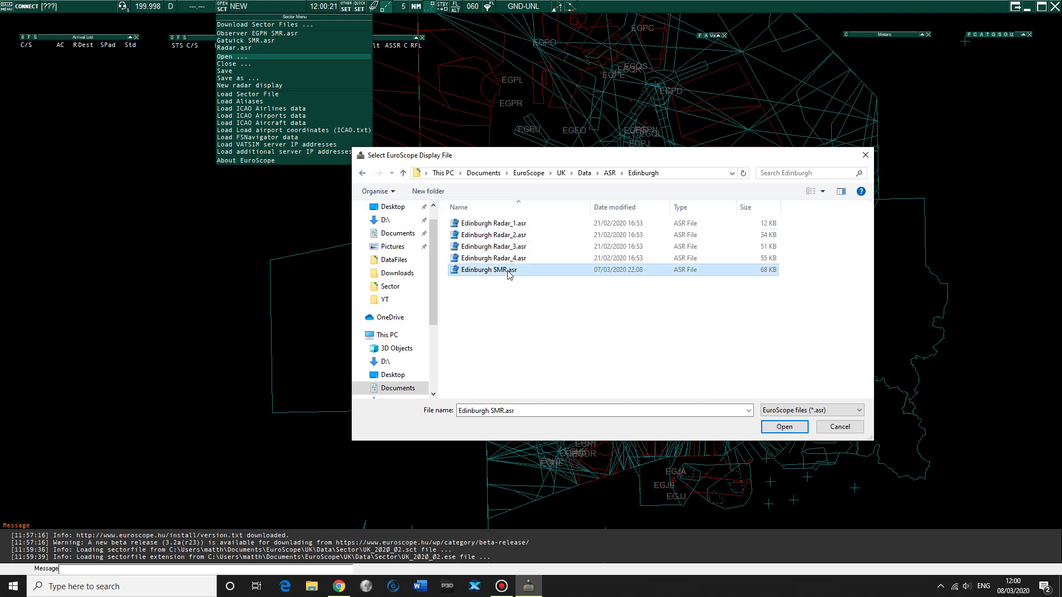
{"action": "left_click", "coordinate": [774, 430]}
{"action": "scroll", "coordinate": [402, 337], "scroll_direction": "up", "scroll_amount": 3}
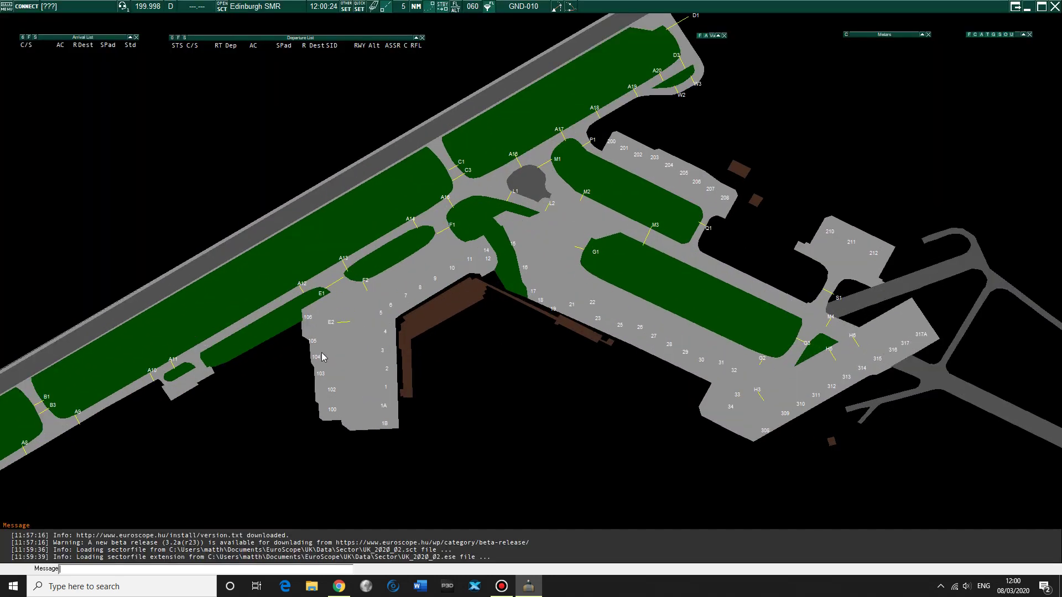
{"action": "scroll", "coordinate": [649, 253], "scroll_direction": "down", "scroll_amount": 3}
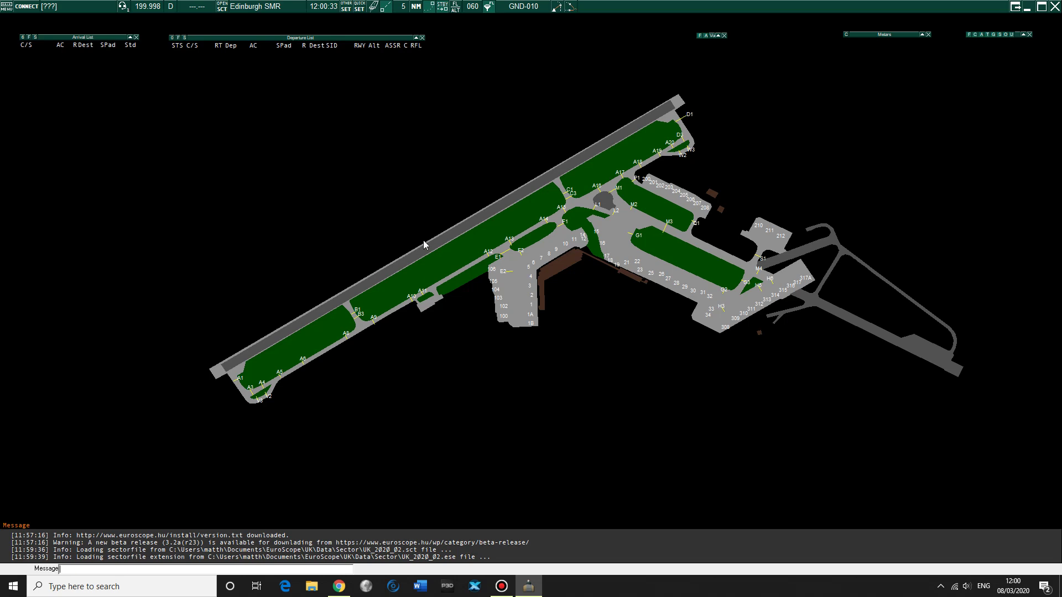
Step: Open Gatwick SMR.asr from the ASR\Gatwick folder
{"action": "left_click", "coordinate": [223, 6]}
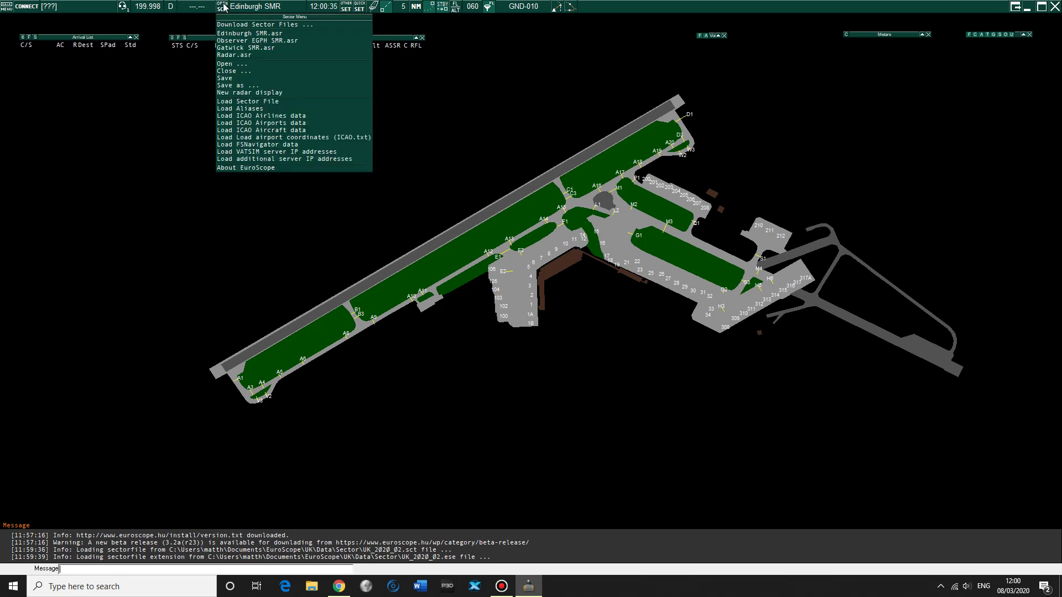
{"action": "left_click", "coordinate": [242, 65]}
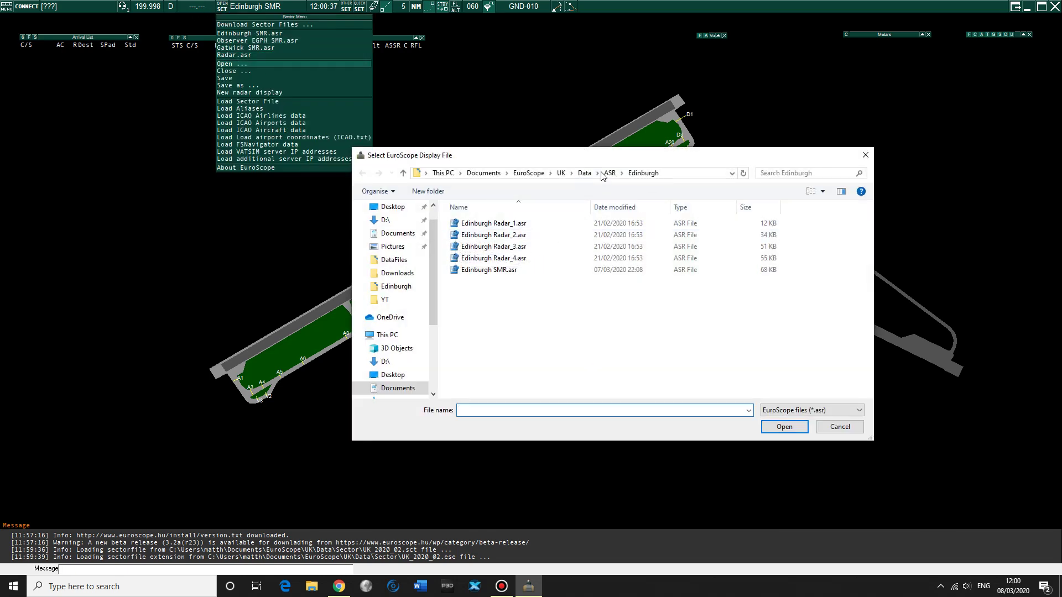
{"action": "left_click", "coordinate": [607, 174]}
{"action": "scroll", "coordinate": [586, 318], "scroll_direction": "down", "scroll_amount": 1}
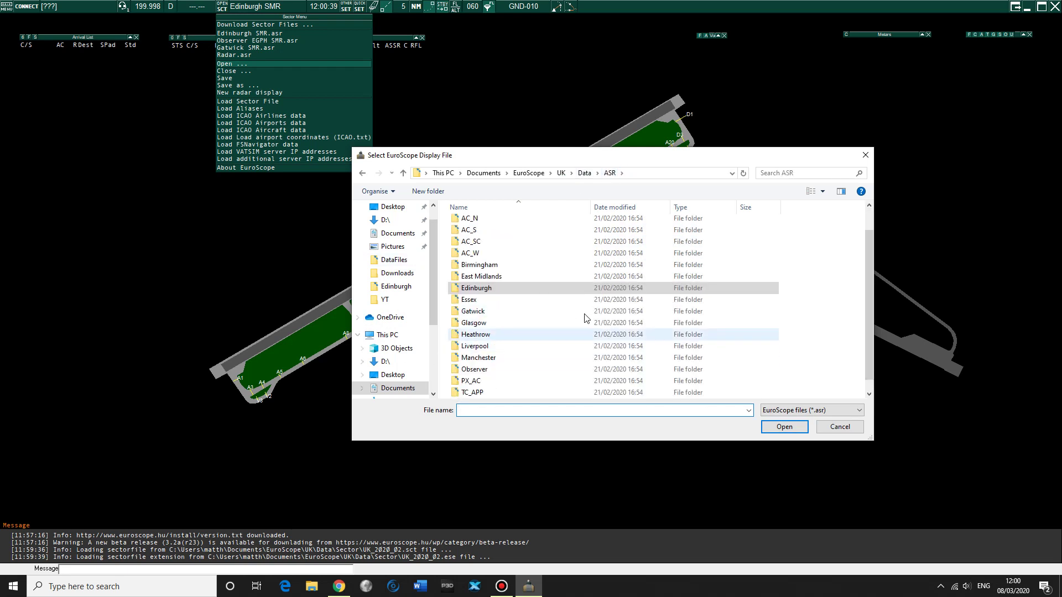
{"action": "scroll", "coordinate": [587, 318], "scroll_direction": "down", "scroll_amount": 1}
{"action": "double_click", "coordinate": [501, 299]}
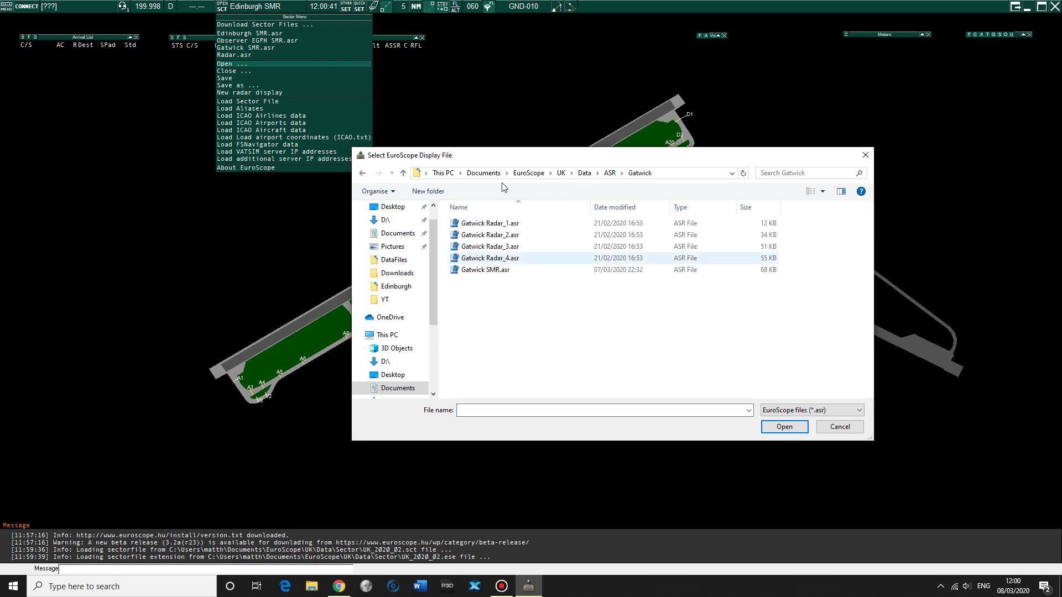
{"action": "left_click", "coordinate": [498, 270]}
{"action": "left_click", "coordinate": [785, 426]}
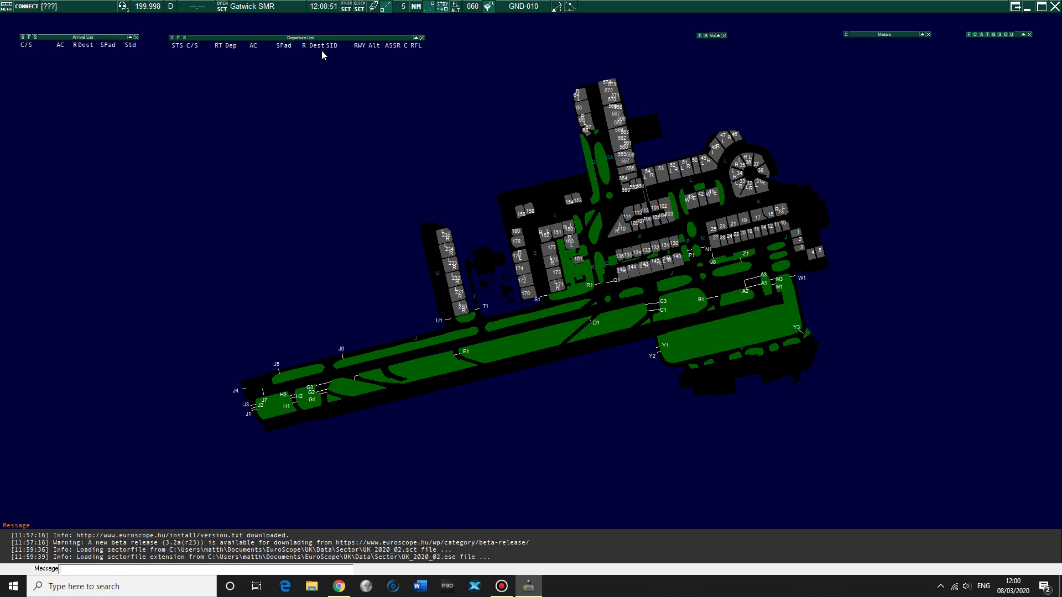
Step: Try loading UKControllerPlugin.dll from the Plug-ins settings and dismiss the already-loaded warning
{"action": "left_click", "coordinate": [360, 8]}
{"action": "left_click", "coordinate": [350, 10]}
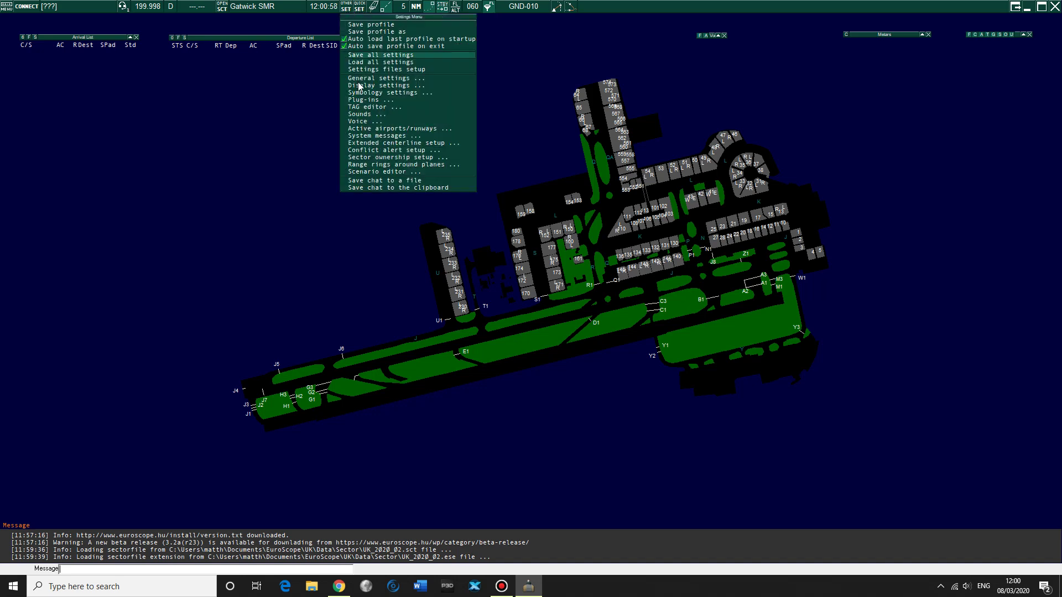
{"action": "left_click", "coordinate": [382, 100]}
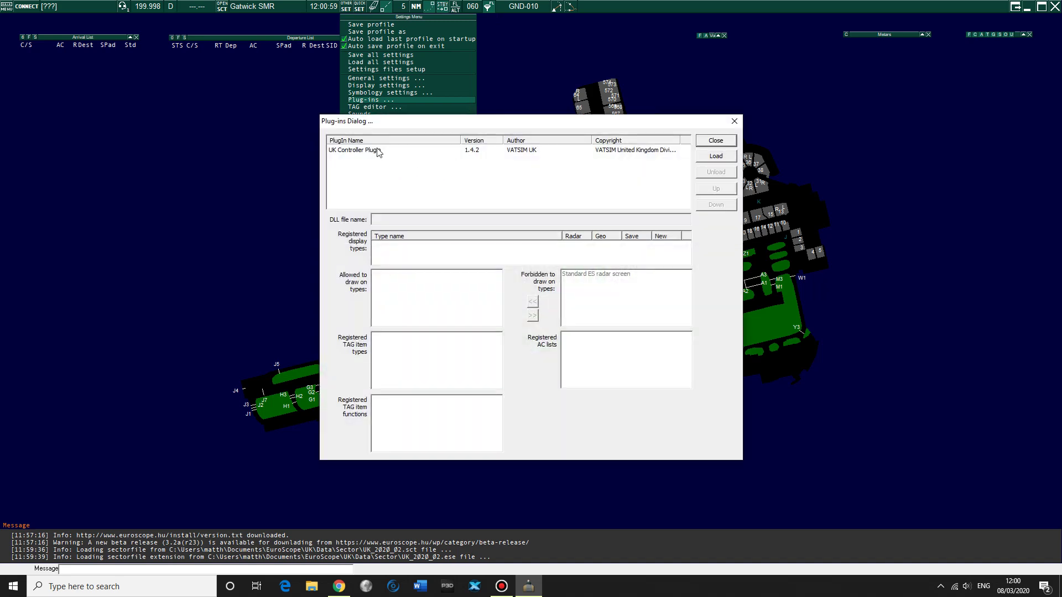
{"action": "left_click", "coordinate": [721, 160]}
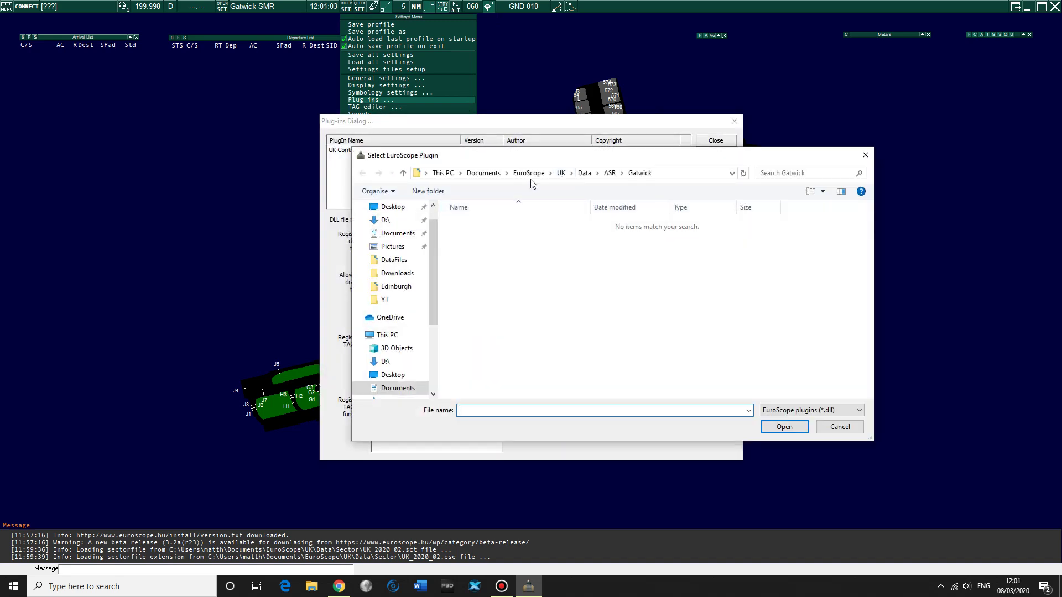
{"action": "left_click", "coordinate": [529, 174]}
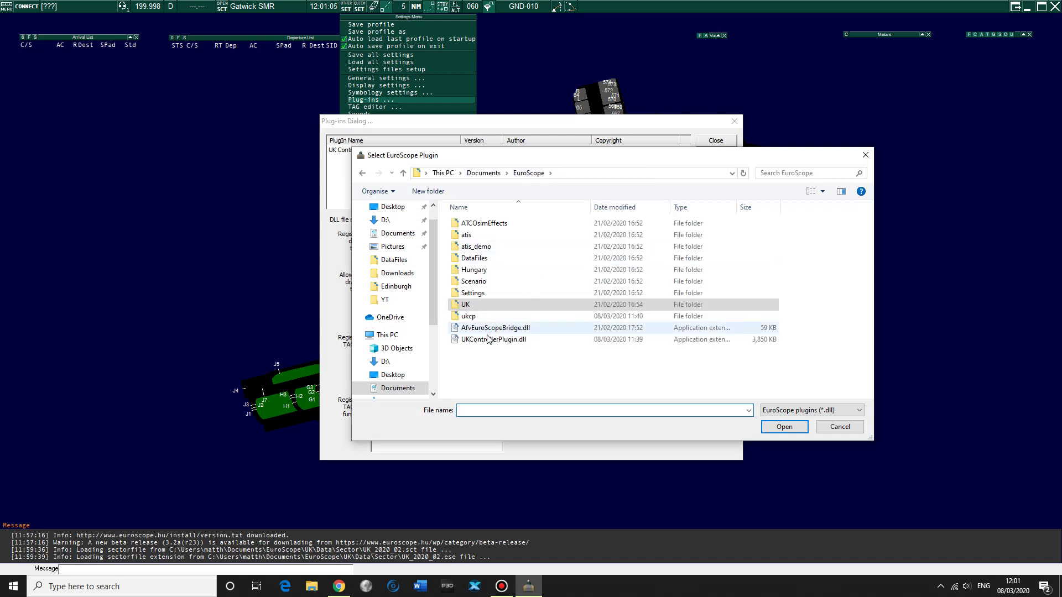
{"action": "left_click", "coordinate": [491, 339]}
{"action": "left_click", "coordinate": [784, 428]}
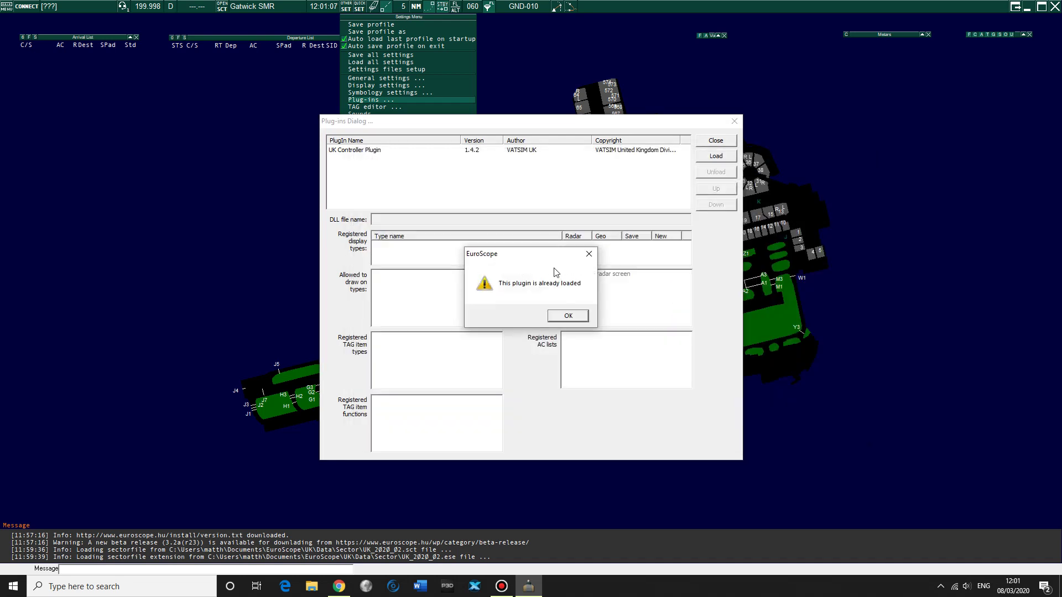
{"action": "left_click", "coordinate": [582, 323]}
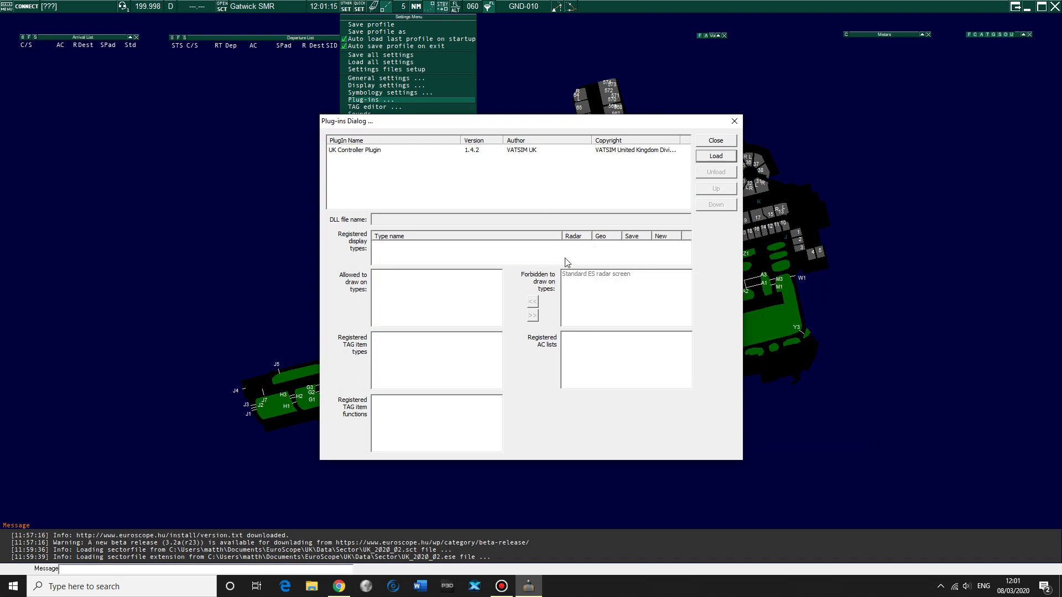
{"action": "left_click", "coordinate": [578, 190]}
Step: Unload the UK Controller Plugin and reload it from UKControllerPlugin.dll
{"action": "left_click", "coordinate": [529, 151]}
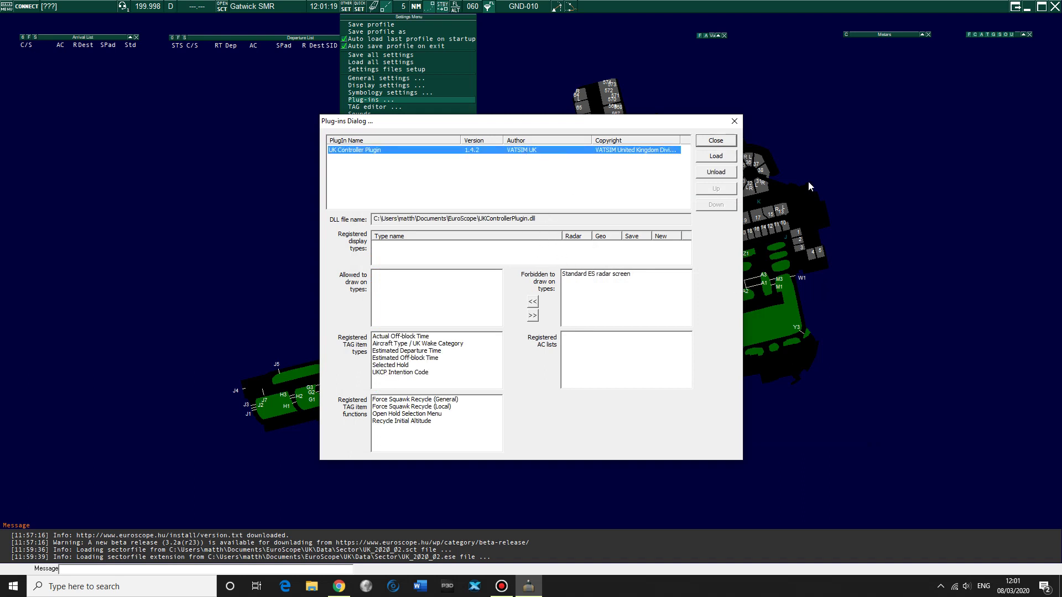
{"action": "left_click", "coordinate": [716, 173]}
{"action": "left_click", "coordinate": [717, 157]}
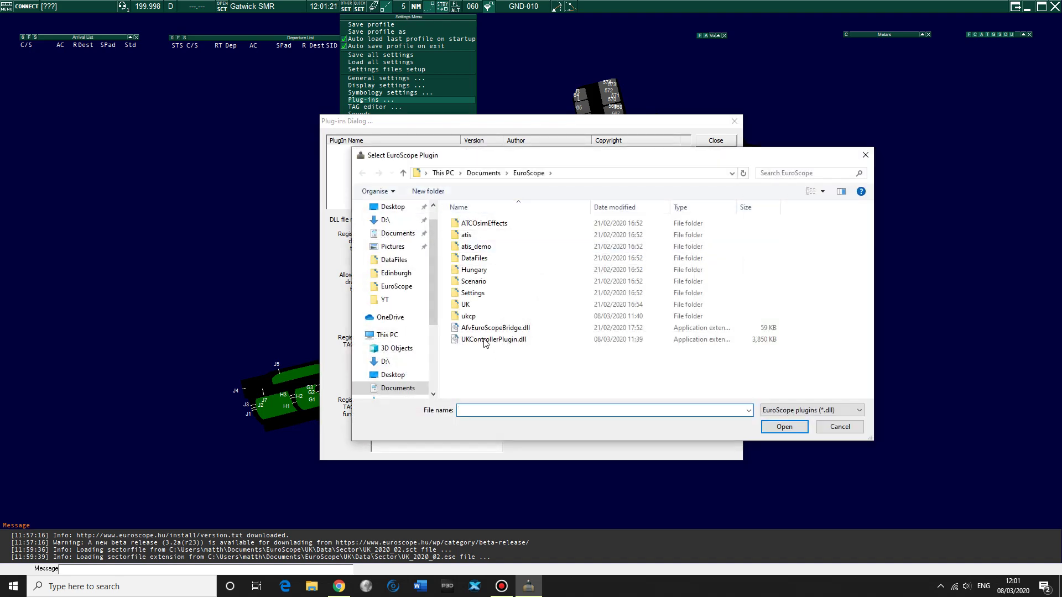
{"action": "left_click", "coordinate": [494, 339]}
{"action": "left_click", "coordinate": [775, 414]}
{"action": "left_click", "coordinate": [774, 422]}
{"action": "left_click", "coordinate": [785, 426]}
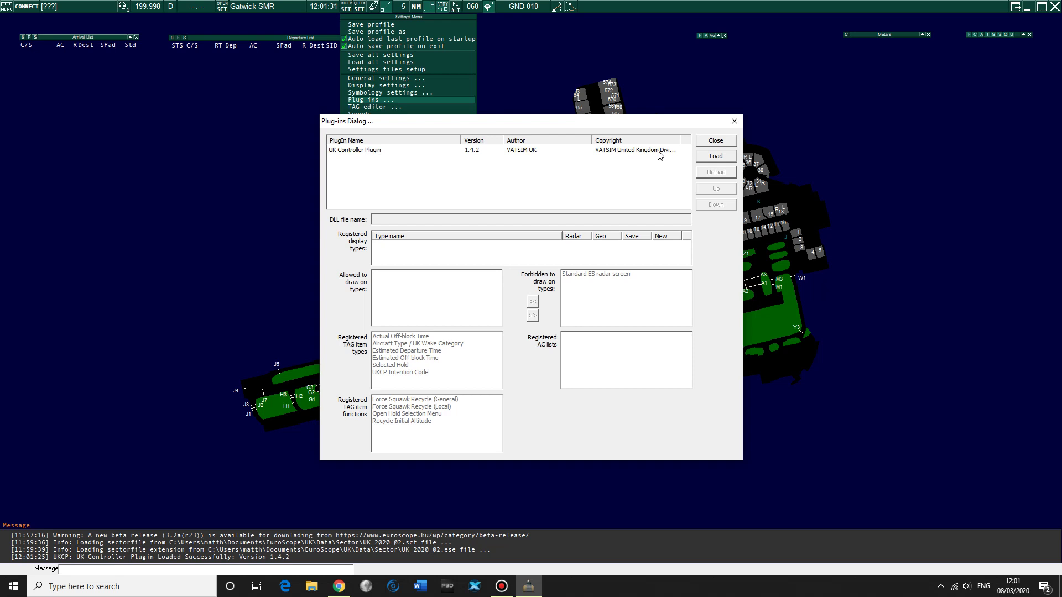
Step: Check the loaded plugin's registered items and close the Plug-ins window
{"action": "left_click", "coordinate": [468, 150]}
{"action": "left_click", "coordinate": [516, 185]}
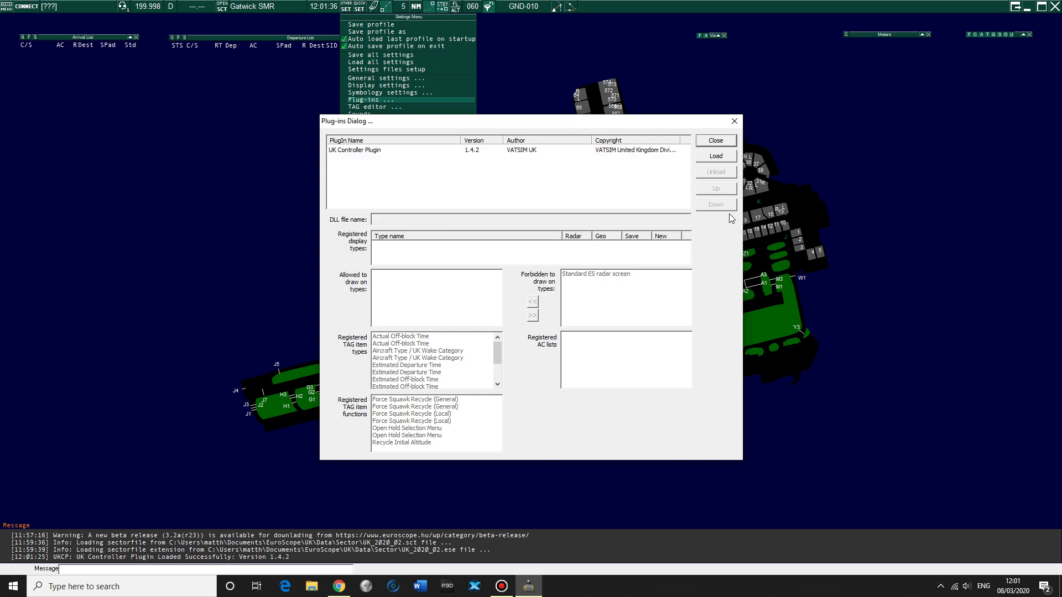
{"action": "left_click", "coordinate": [716, 141]}
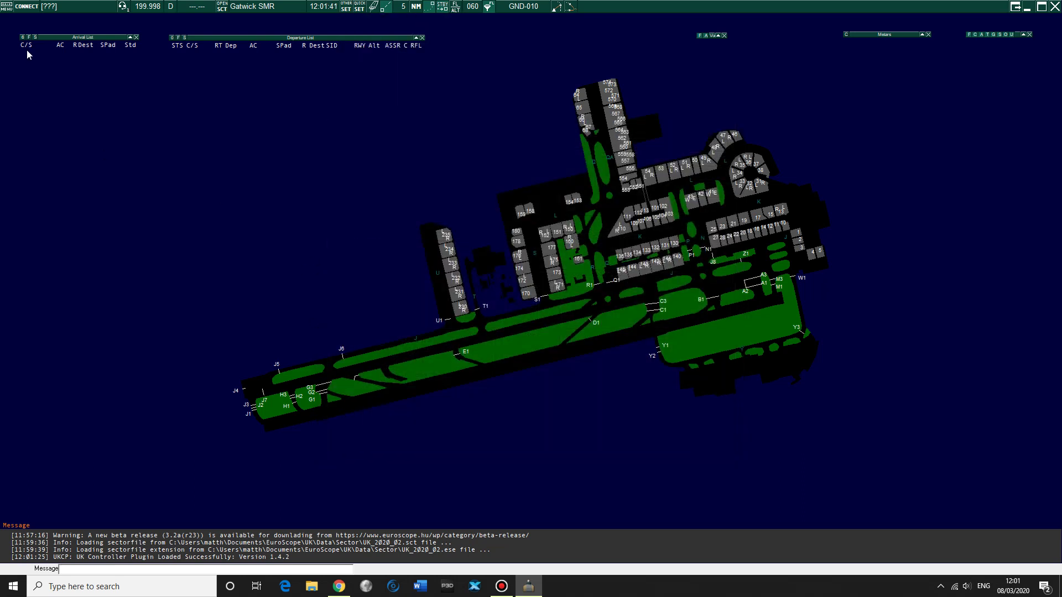
Step: Change the callsign to MS and set the facility to Observer
{"action": "left_click", "coordinate": [27, 6]}
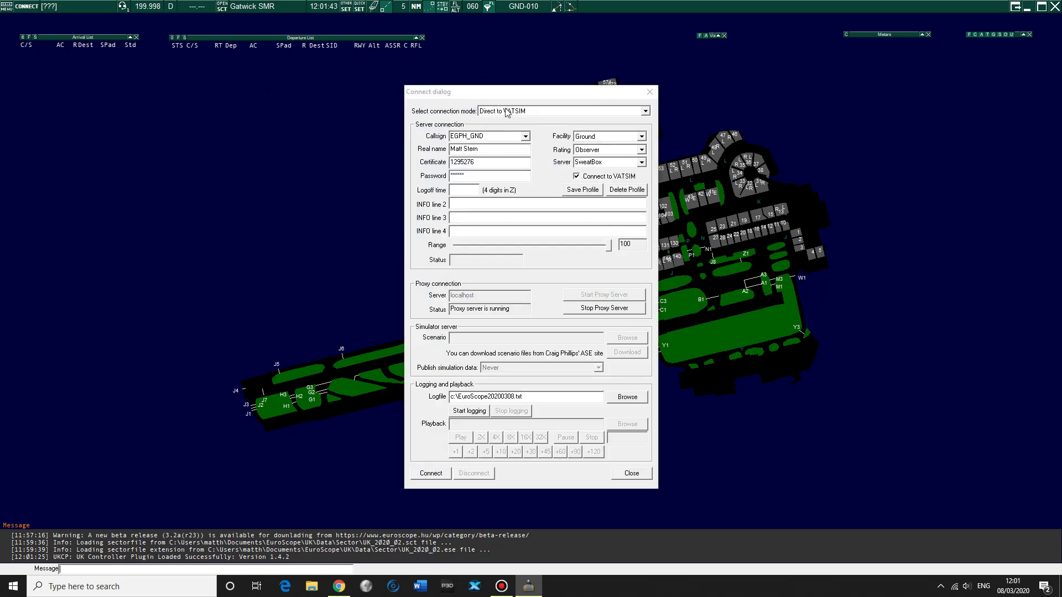
{"action": "left_click", "coordinate": [489, 133]}
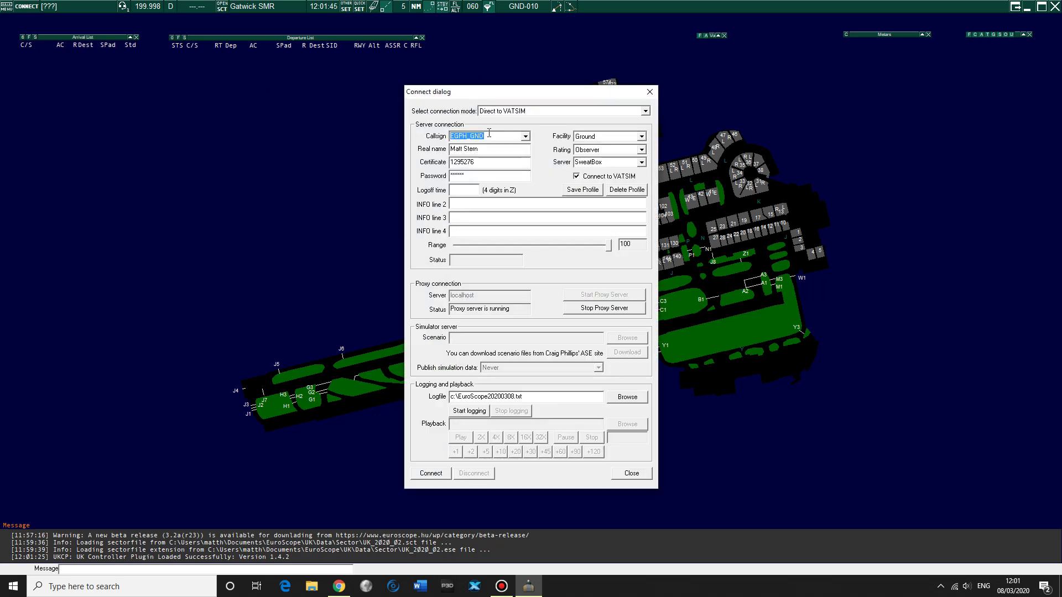
{"action": "type", "text": "MS_OBS"}
{"action": "left_click", "coordinate": [605, 136]}
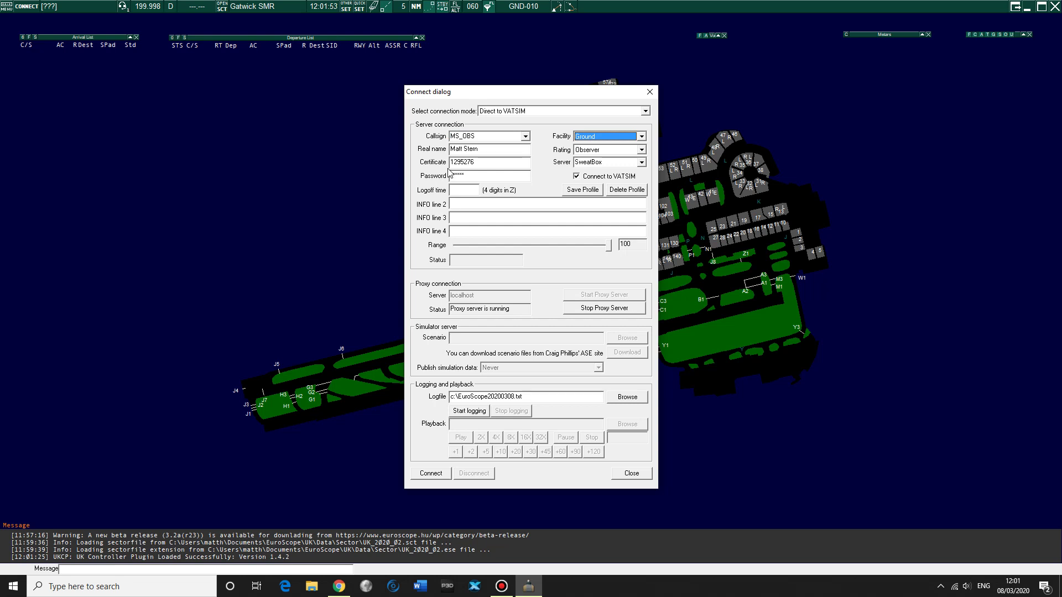
{"action": "key", "text": "Up"}
{"action": "key", "text": "Up"}
{"action": "key", "text": "Up"}
{"action": "left_click", "coordinate": [641, 150]}
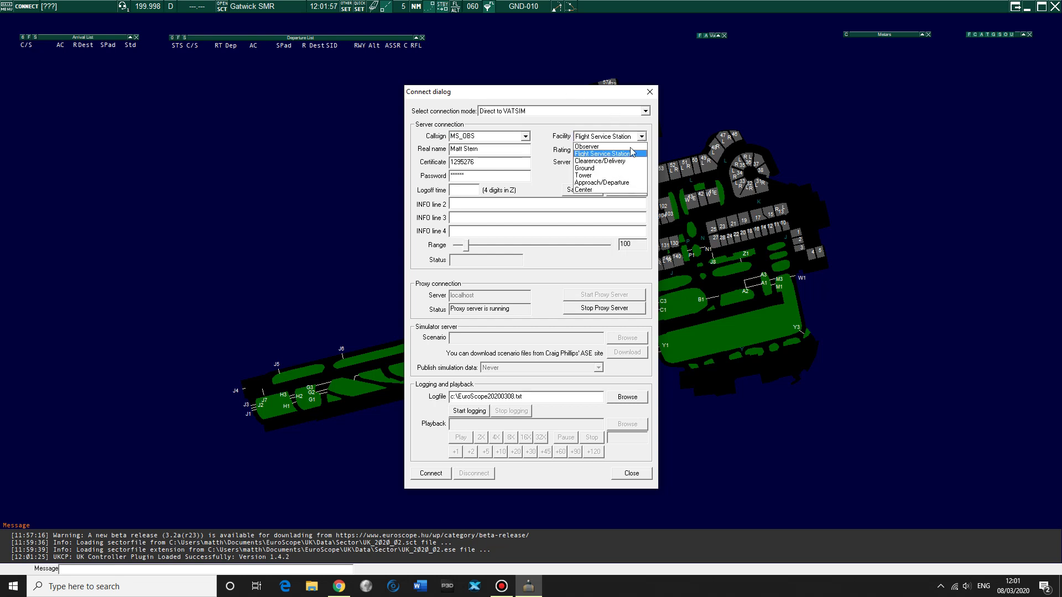
{"action": "left_click", "coordinate": [596, 153]}
{"action": "key", "text": "shift+Tab"}
{"action": "key", "text": "Up"}
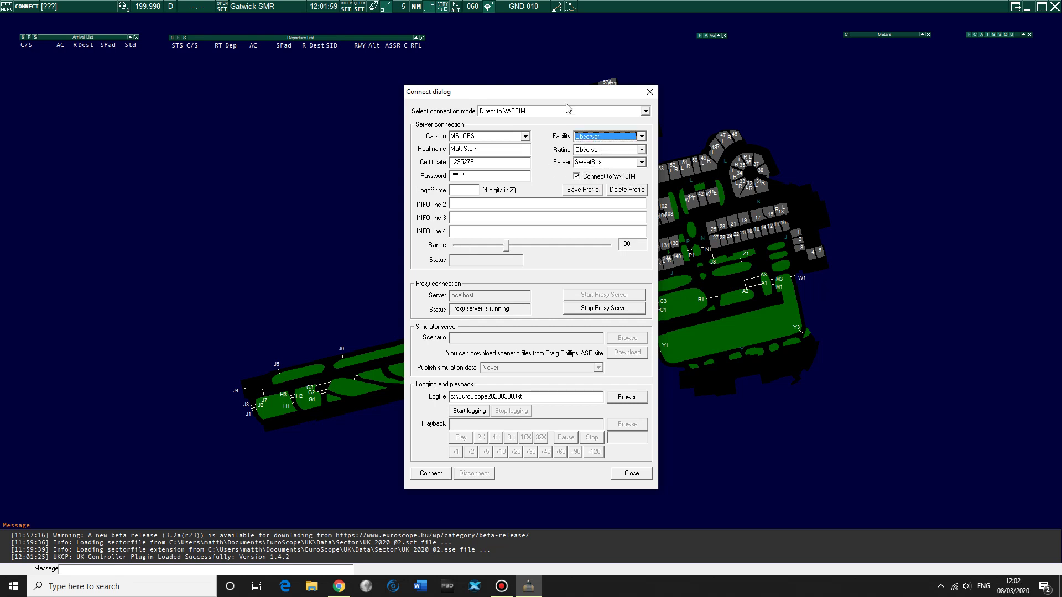
Step: Select the UK-1 server and connect to VATSIM
{"action": "left_click", "coordinate": [641, 163]}
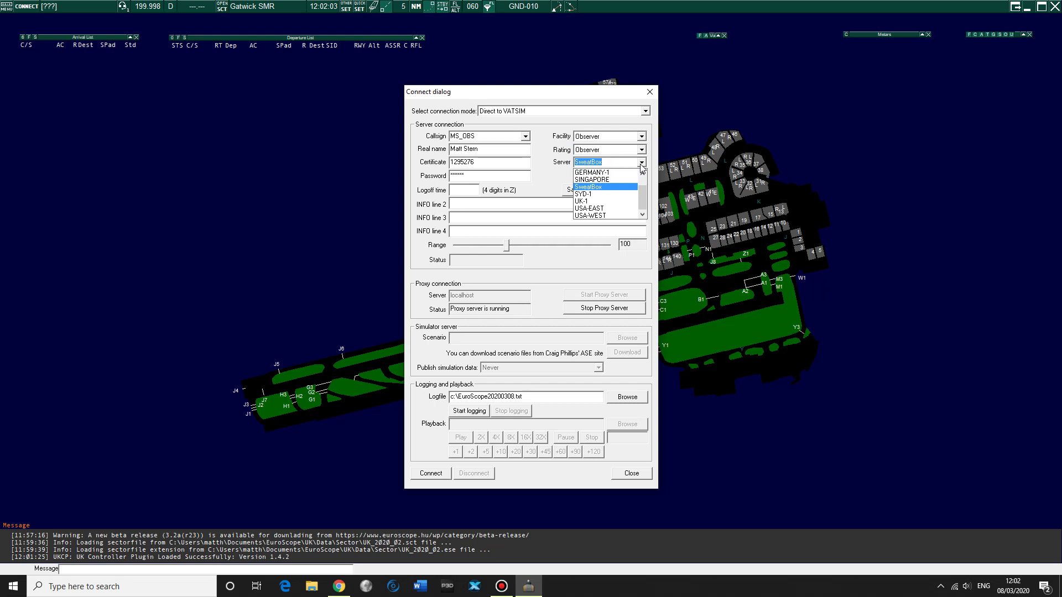
{"action": "left_click", "coordinate": [583, 200]}
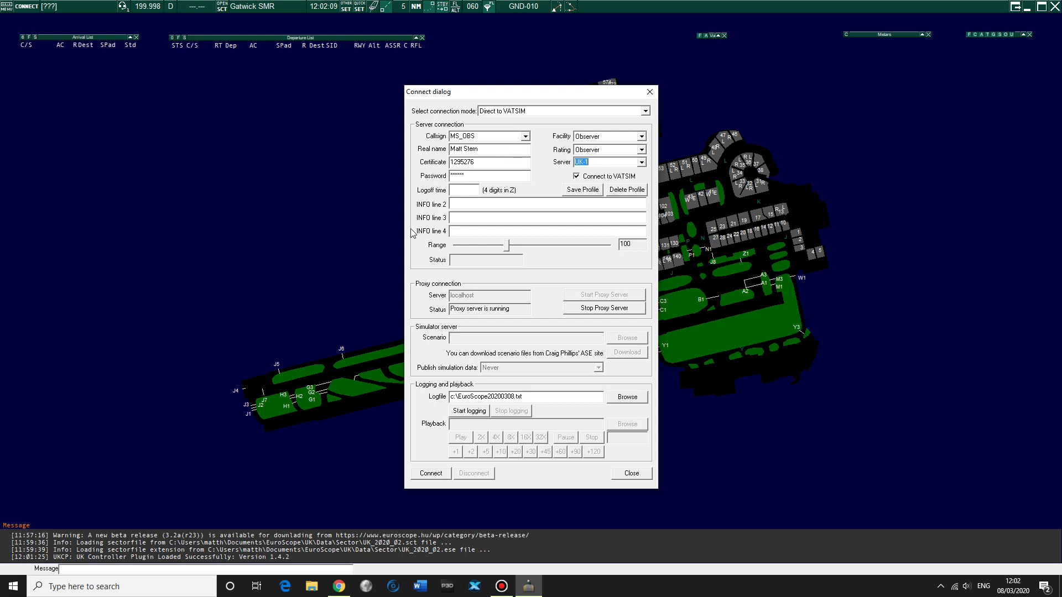
{"action": "left_click", "coordinate": [437, 474]}
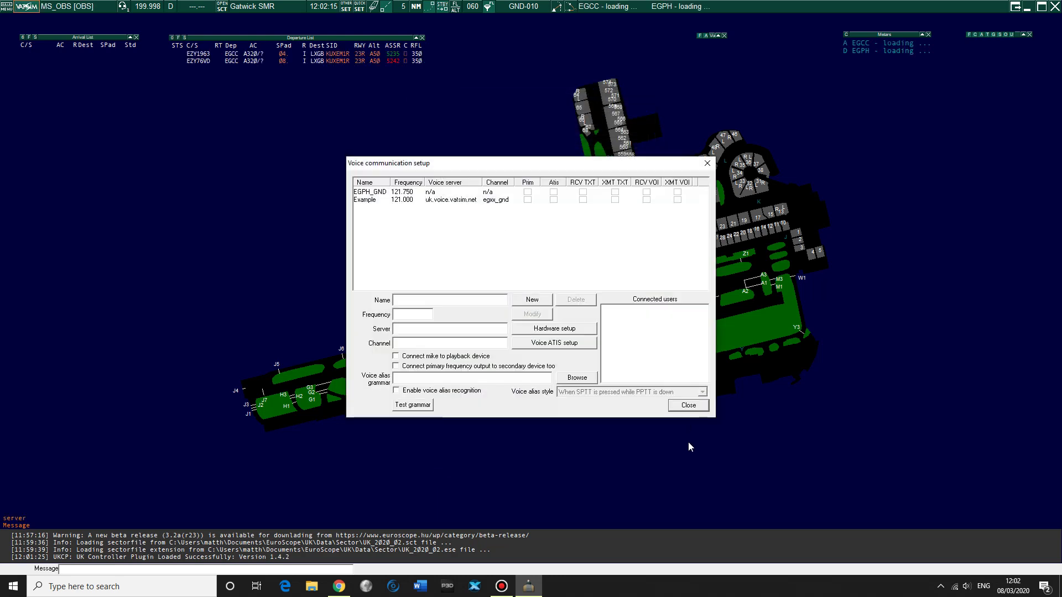
Step: Close the voice setup, nudge the Gatwick map, and centre visibility on EGKK with .vis
{"action": "left_click", "coordinate": [688, 405]}
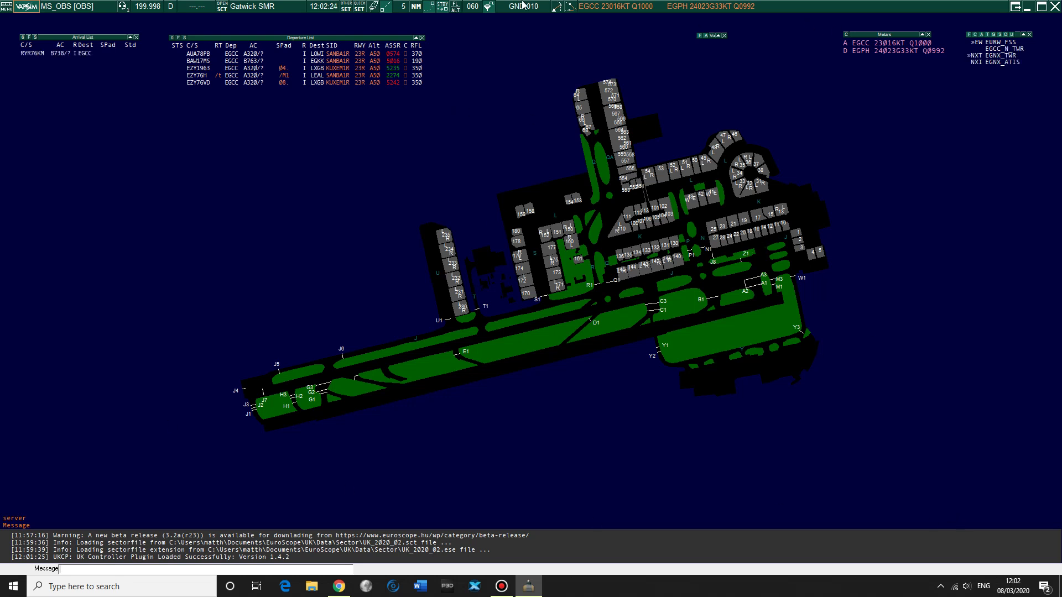
{"action": "mouse_move", "coordinate": [523, 5]}
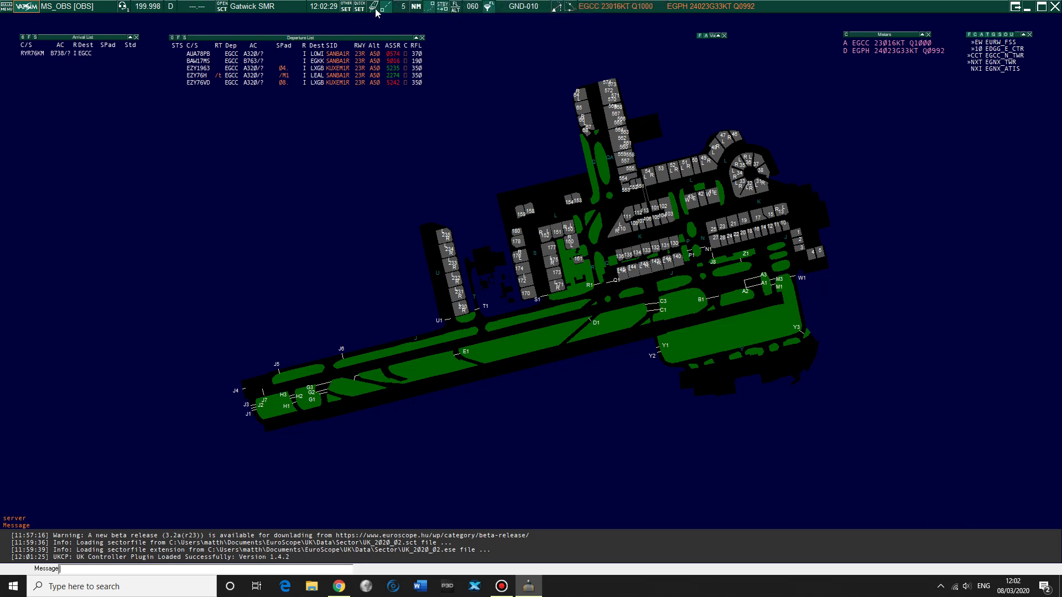
{"action": "left_click_drag", "start_coordinate": [391, 200], "coordinate": [379, 277]}
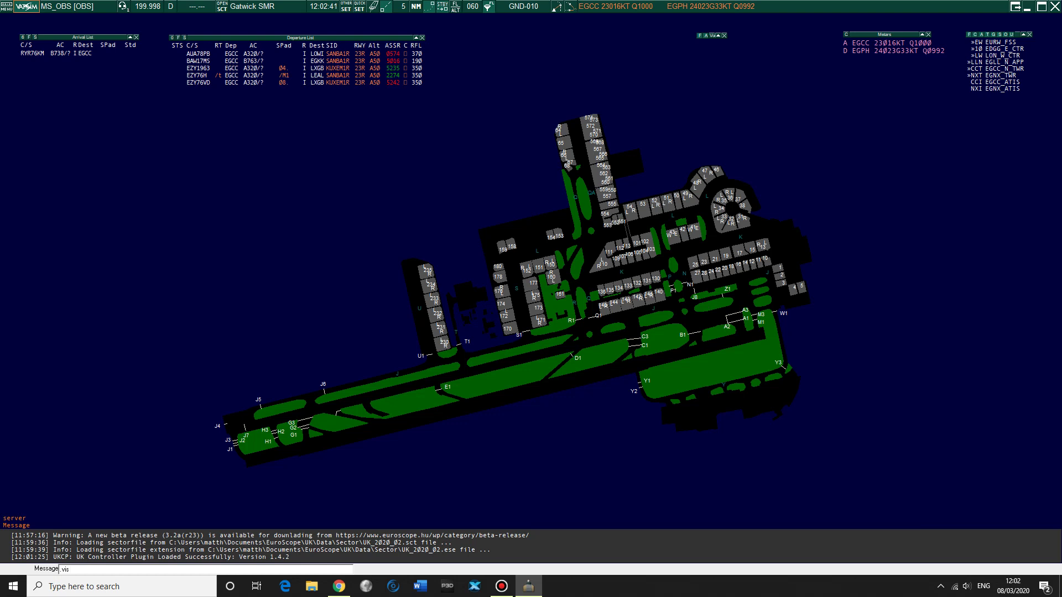
{"action": "type", "text": "GKK"}
{"action": "key", "text": "Return"}
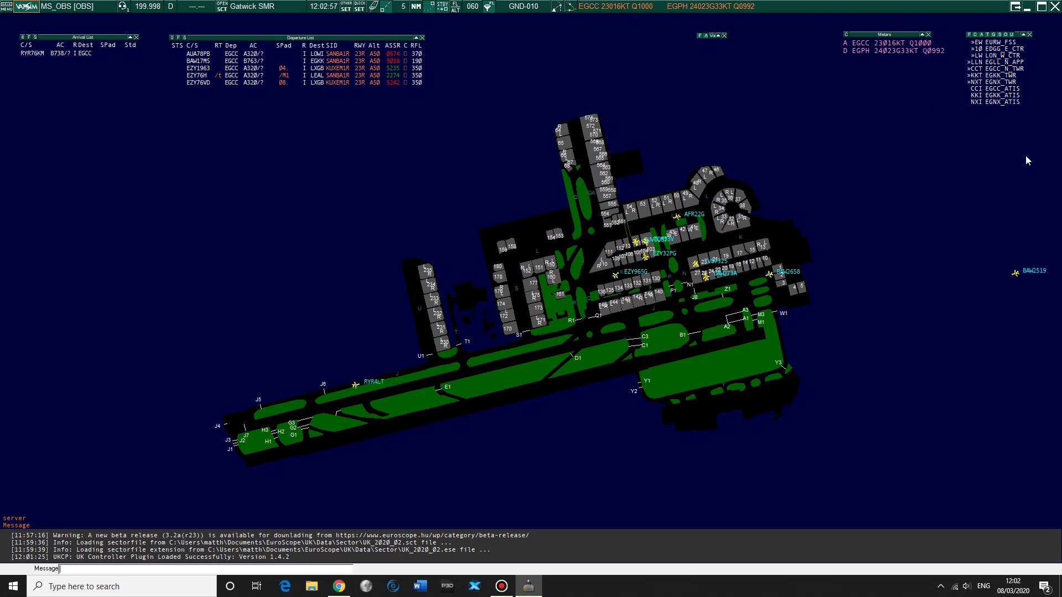
Step: Reopen and close the voice communication setup, then switch over to Chrome
{"action": "mouse_move", "coordinate": [1006, 78]}
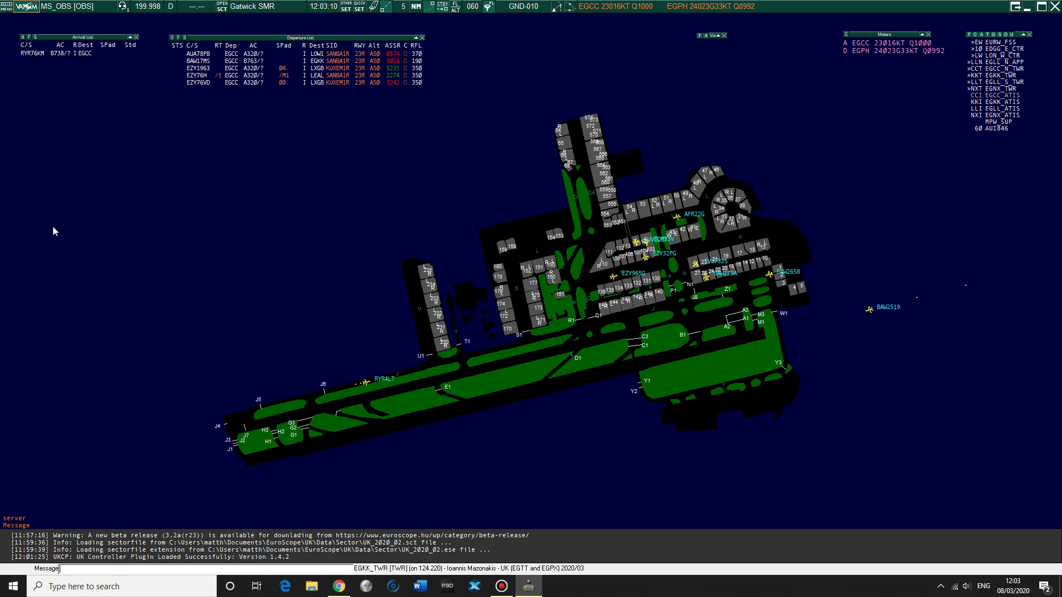
{"action": "left_click", "coordinate": [124, 7]}
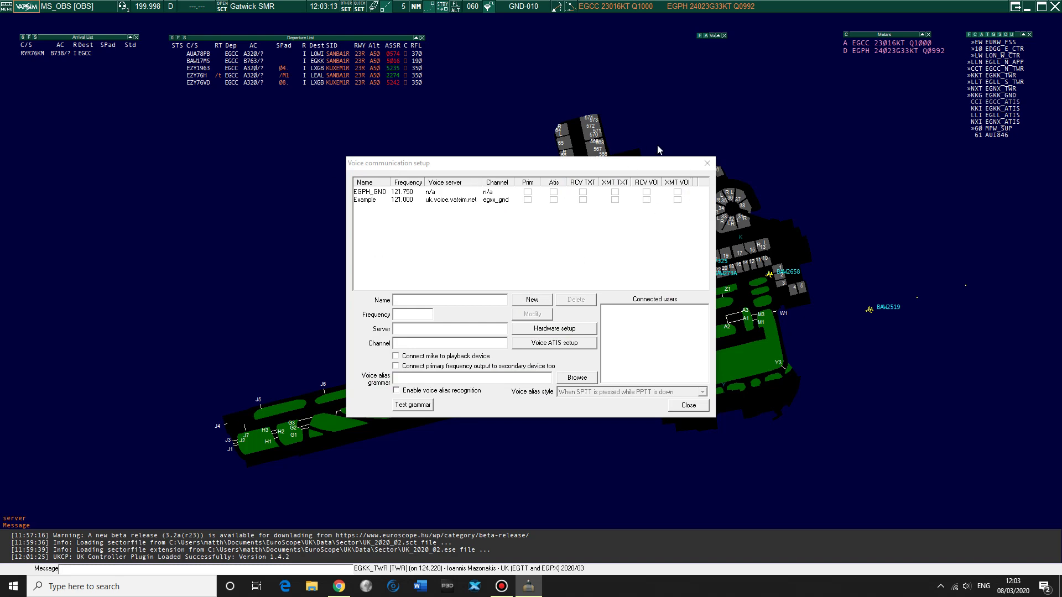
{"action": "left_click", "coordinate": [707, 164]}
{"action": "key", "text": "alt+Tab"}
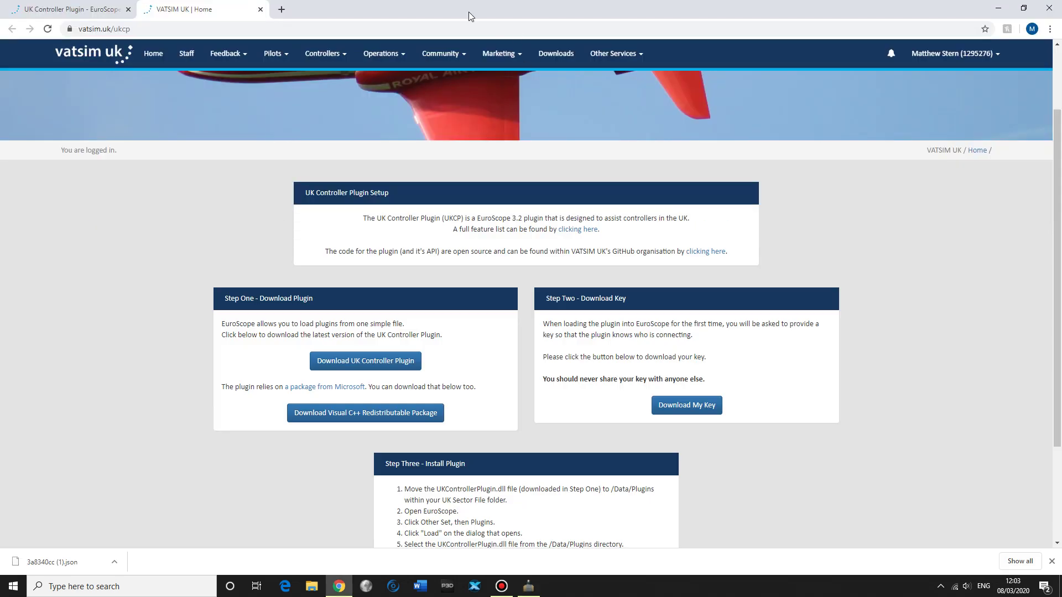
Step: Search the web for 'vatsim audio' and browse the VATSIM.net Software page
{"action": "left_click", "coordinate": [282, 10]}
{"action": "type", "text": "vatsi"}
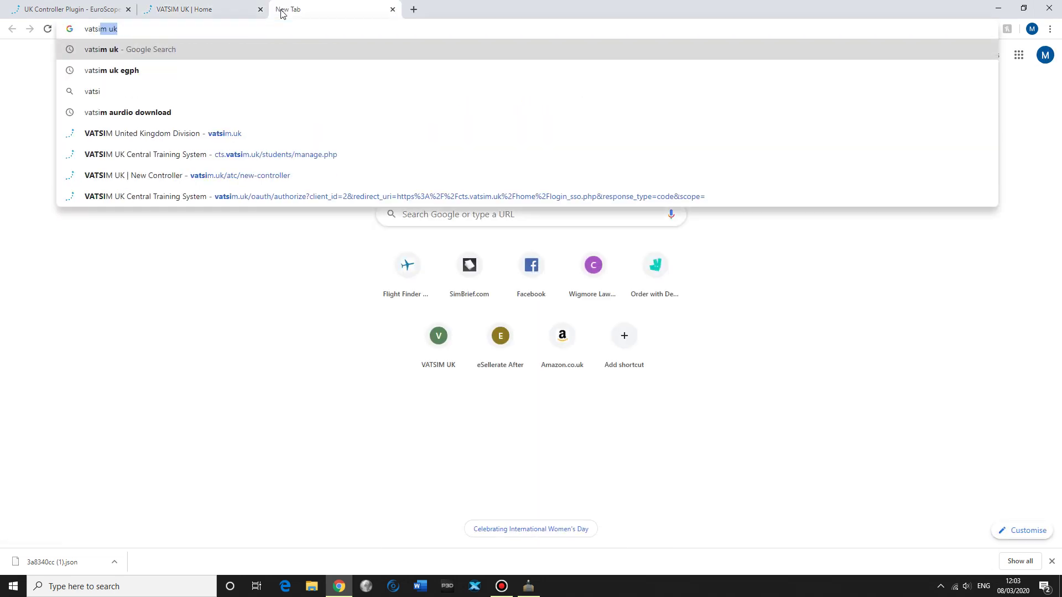
{"action": "type", "text": "m audio"}
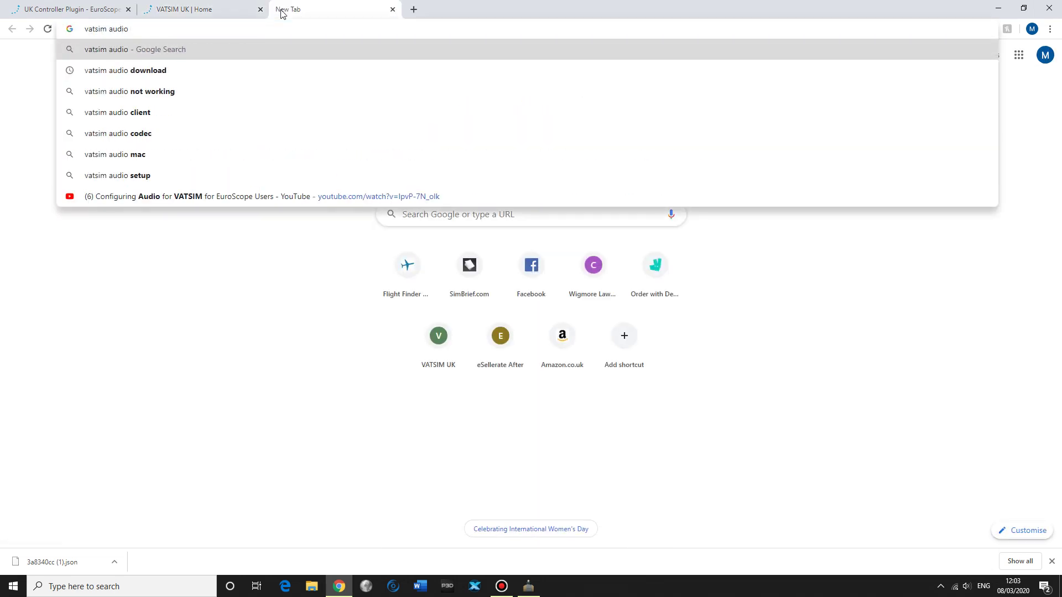
{"action": "key", "text": "Return"}
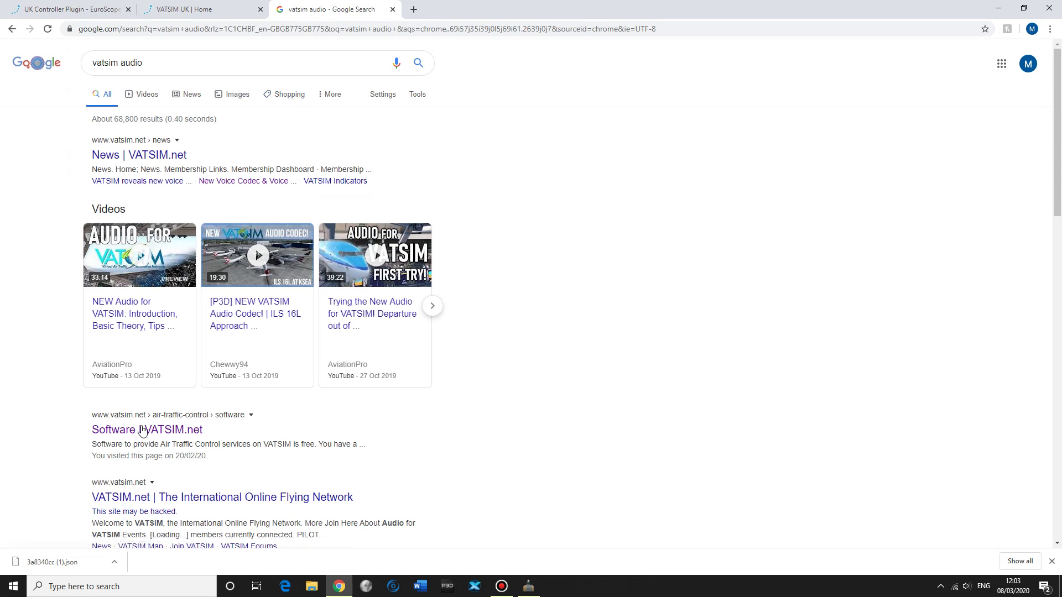
{"action": "left_click", "coordinate": [409, 318]}
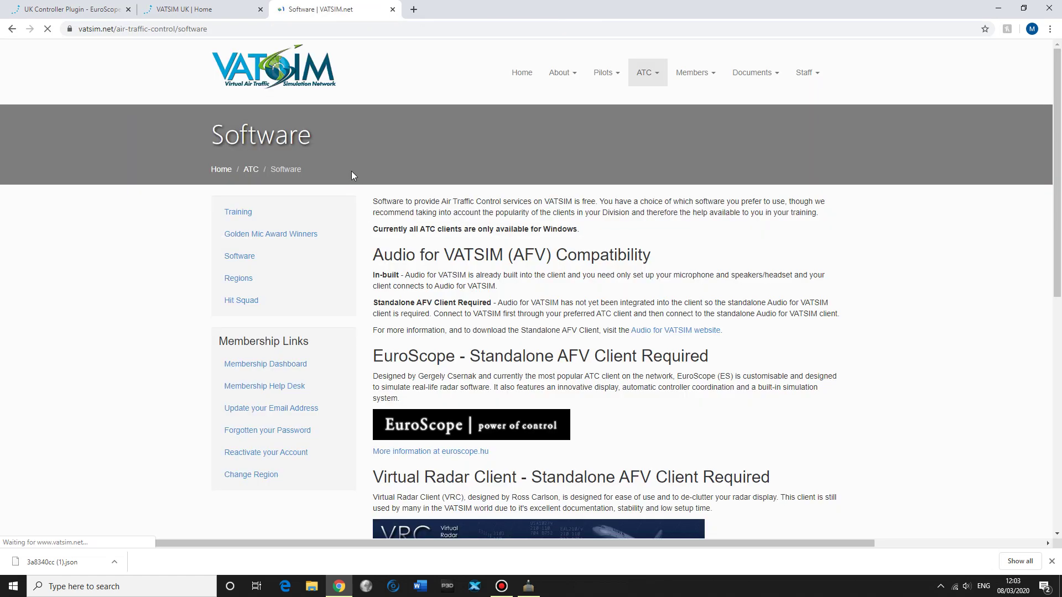
{"action": "scroll", "coordinate": [359, 233], "scroll_direction": "down", "scroll_amount": 1}
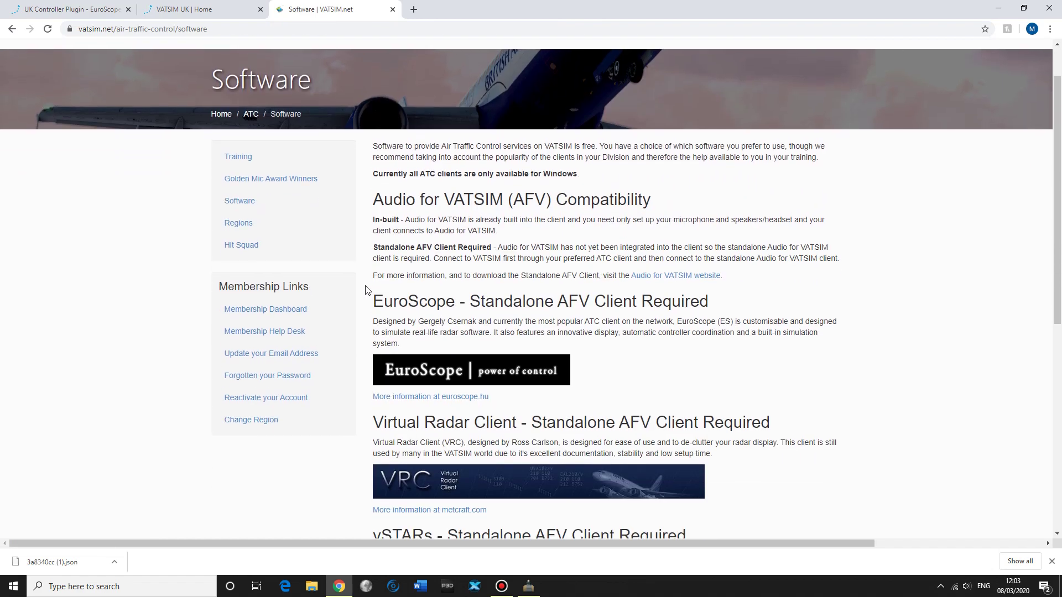
{"action": "scroll", "coordinate": [366, 290], "scroll_direction": "down", "scroll_amount": 3}
{"action": "scroll", "coordinate": [382, 385], "scroll_direction": "down", "scroll_amount": 3}
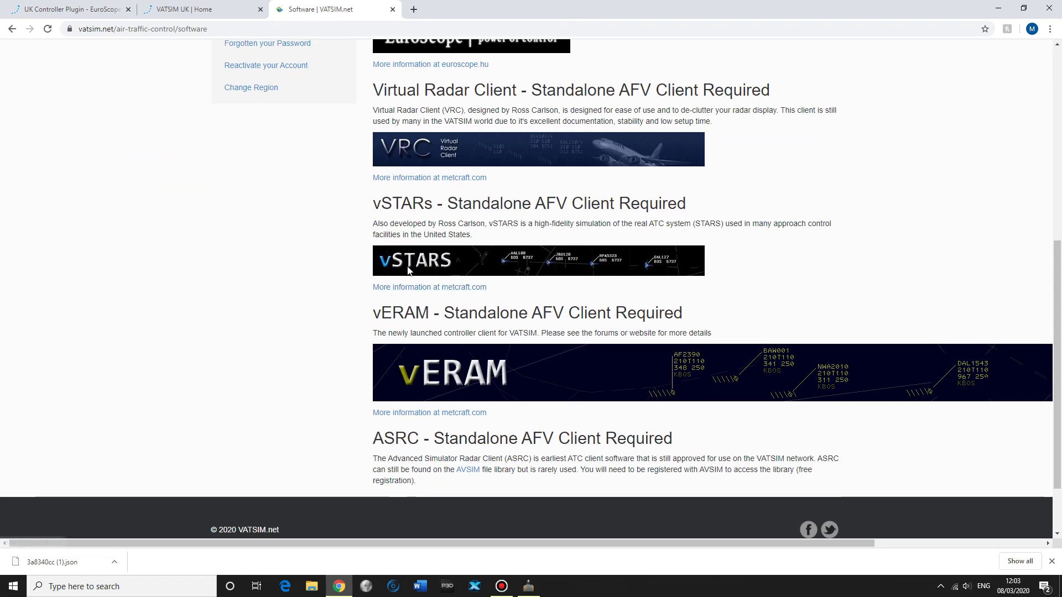
{"action": "scroll", "coordinate": [440, 290], "scroll_direction": "up", "scroll_amount": 7}
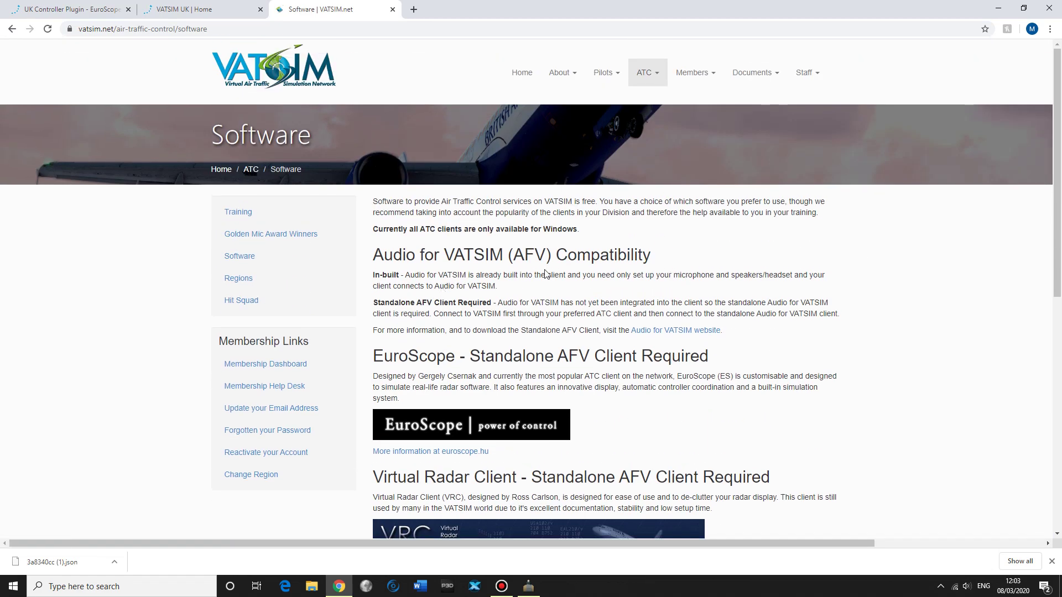
Step: Look over the Audio for VATSIM website, dismiss the downloads bar, and close that tab
{"action": "left_click", "coordinate": [692, 331]}
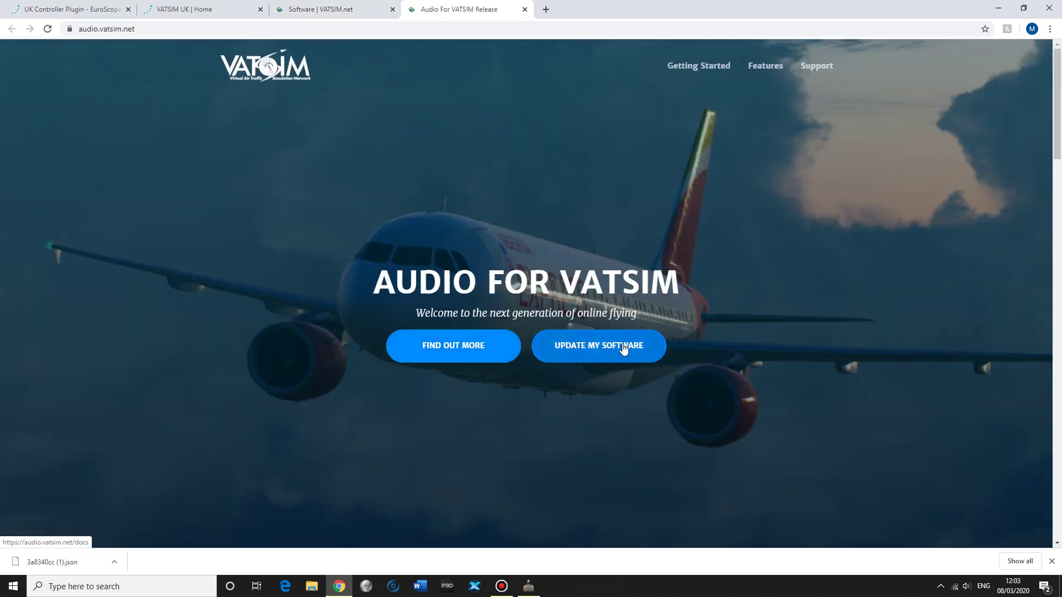
{"action": "scroll", "coordinate": [252, 223], "scroll_direction": "down", "scroll_amount": 7}
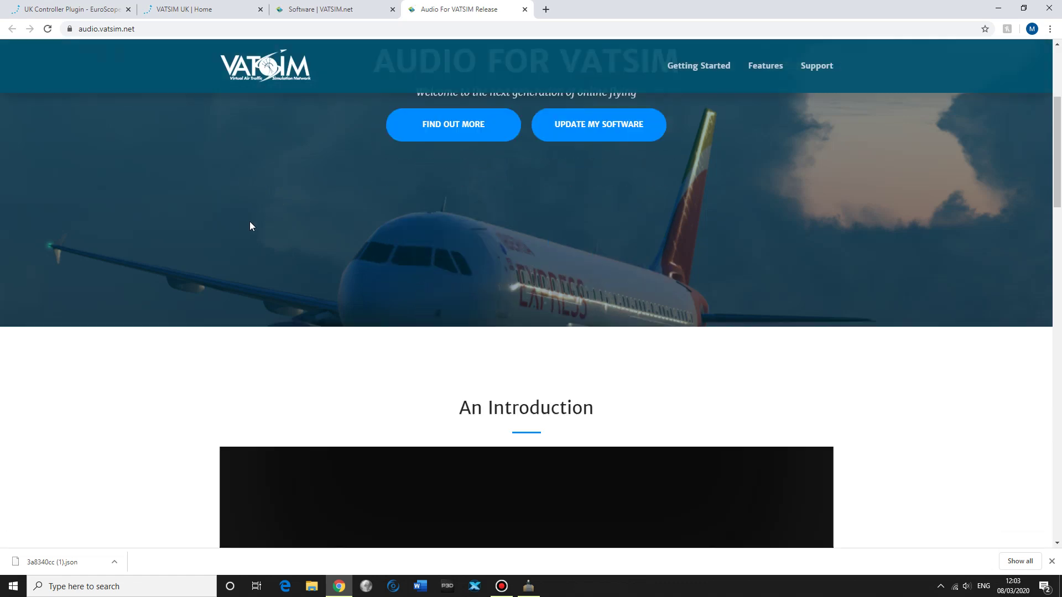
{"action": "scroll", "coordinate": [250, 225], "scroll_direction": "up", "scroll_amount": 3}
{"action": "scroll", "coordinate": [250, 225], "scroll_direction": "up", "scroll_amount": 4}
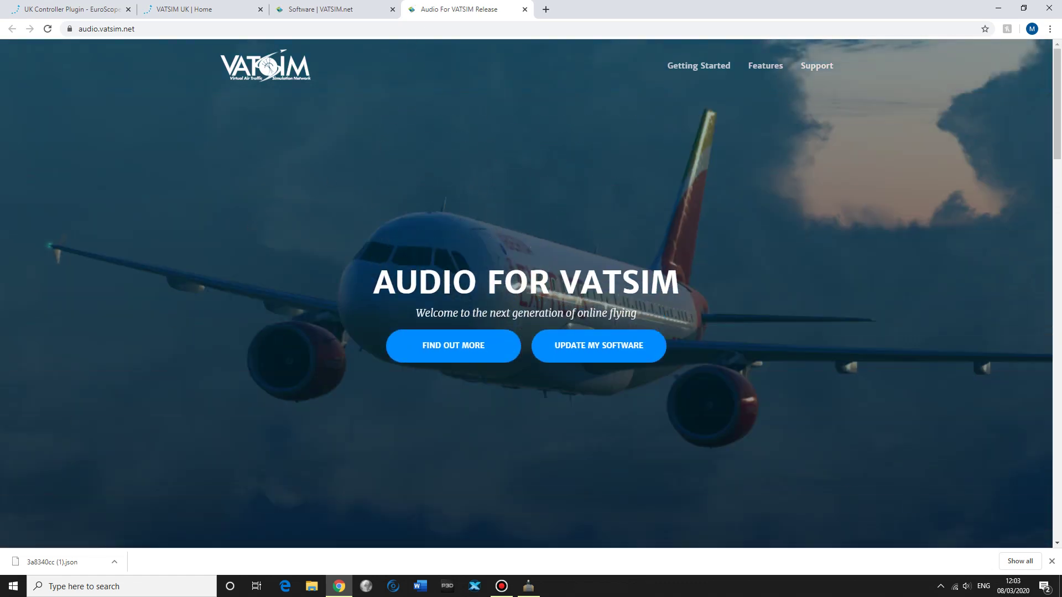
{"action": "left_click", "coordinate": [1052, 561]}
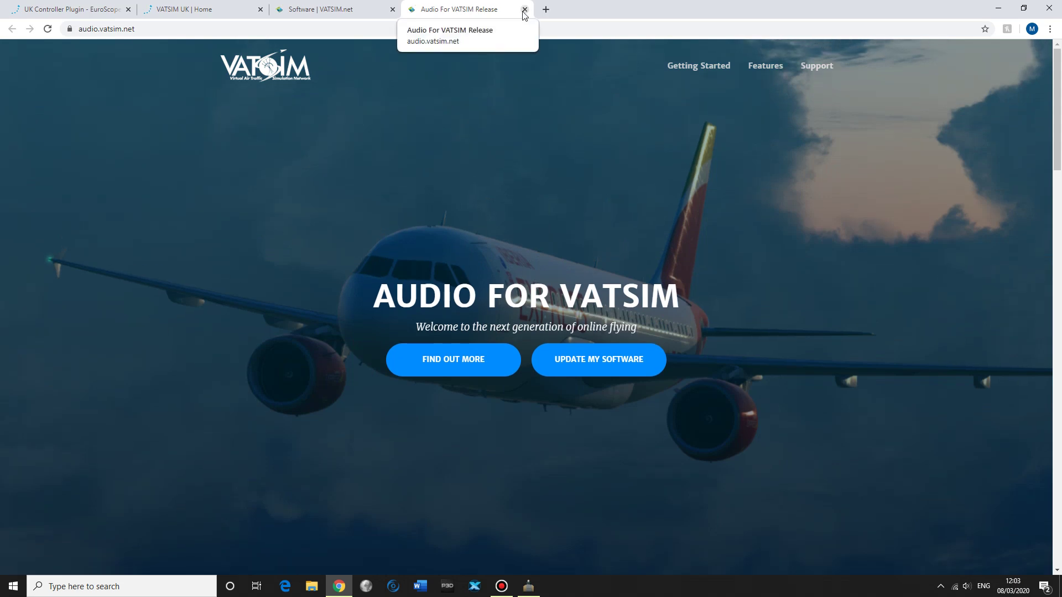
{"action": "left_click", "coordinate": [525, 9]}
Step: Launch AudioForVATSIM through a Windows search for 'aud' and move its window near the top
{"action": "key", "text": "super"}
{"action": "type", "text": "aud"}
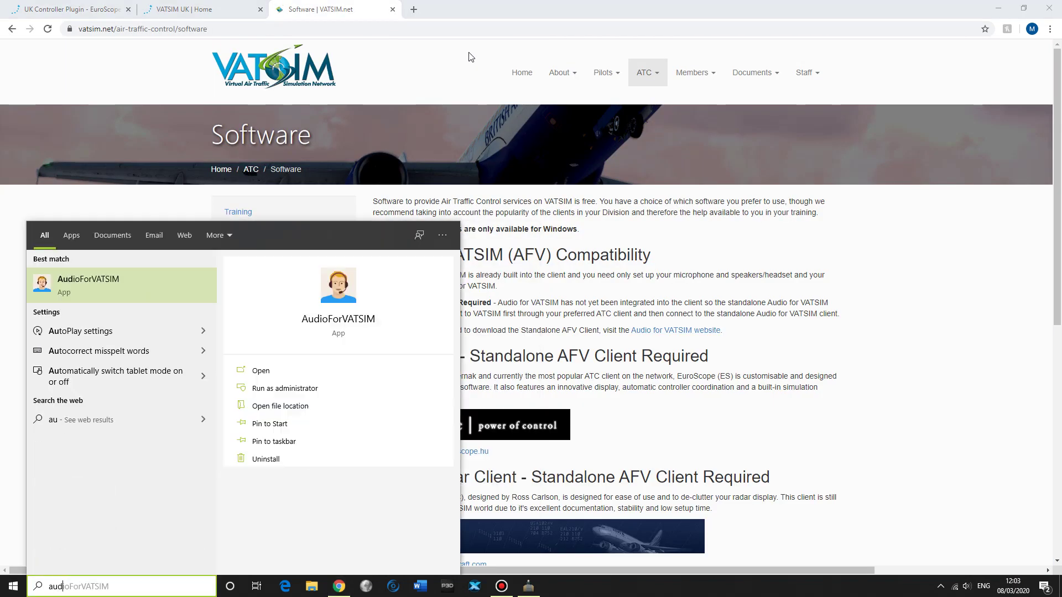
{"action": "key", "text": "Return"}
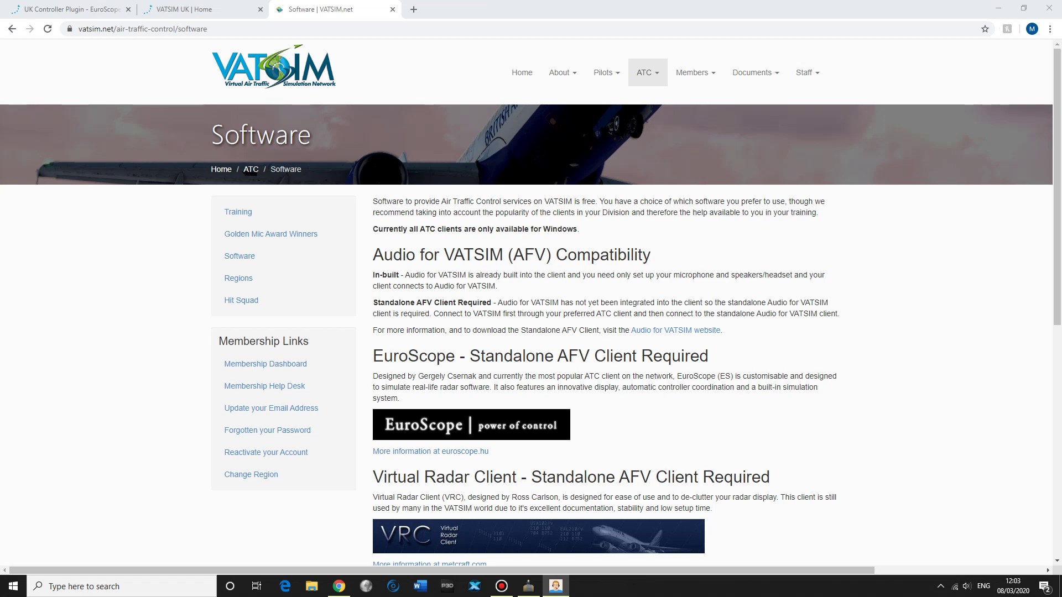
{"action": "left_click_drag", "start_coordinate": [420, 115], "coordinate": [449, 114]}
{"action": "key", "text": "alt+Tab"}
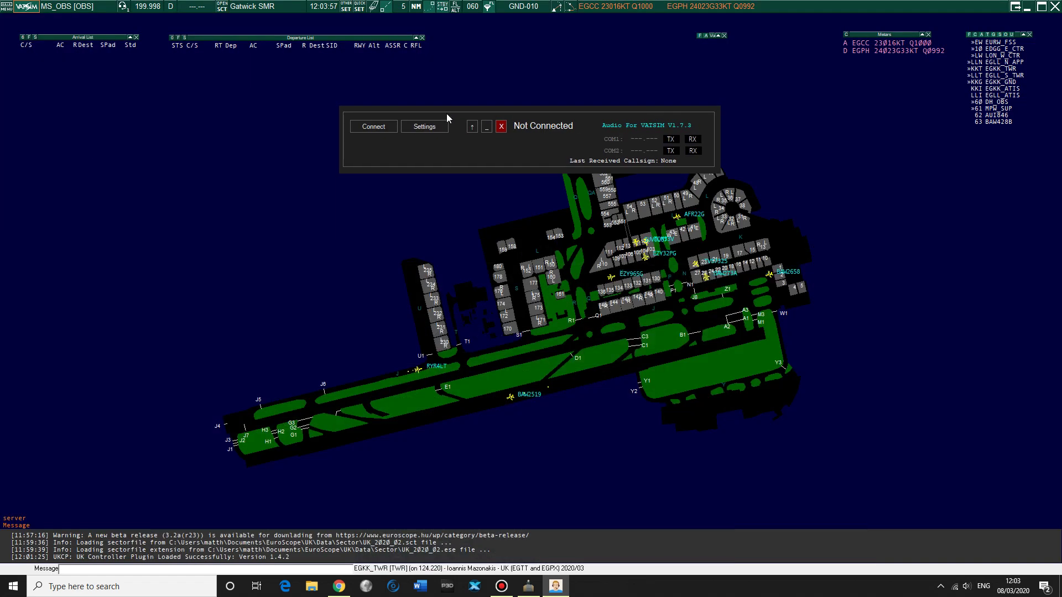
{"action": "key", "text": "alt+Tab"}
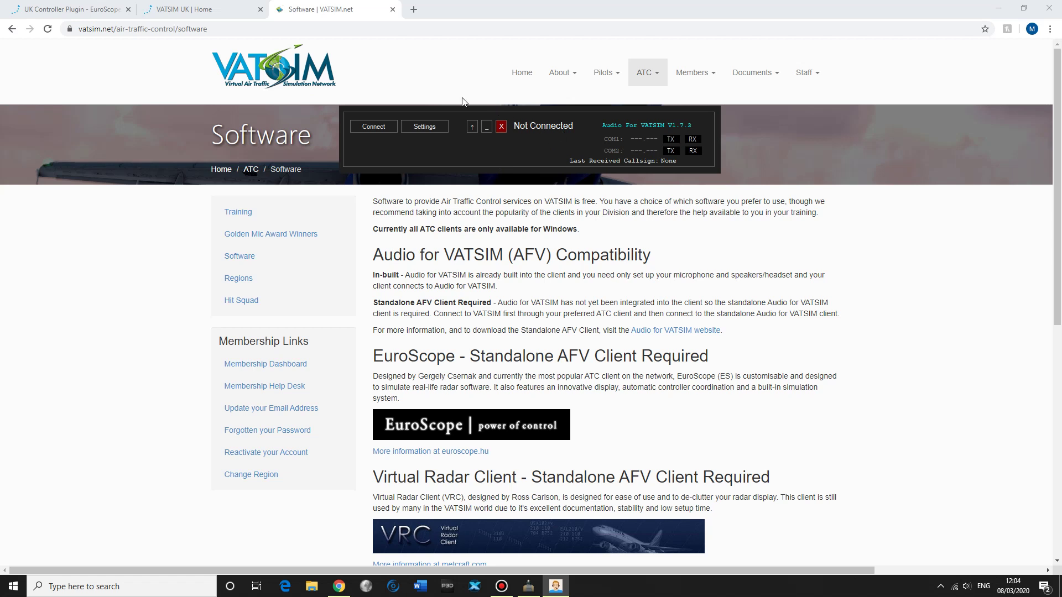
{"action": "left_click_drag", "start_coordinate": [445, 114], "coordinate": [475, 74]}
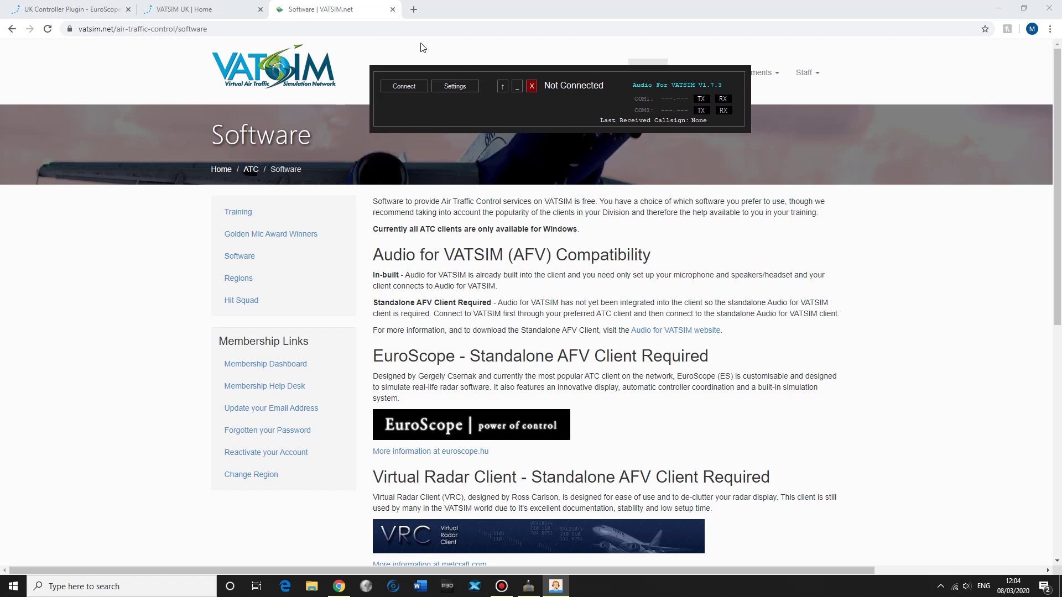
{"action": "left_click", "coordinate": [454, 86]}
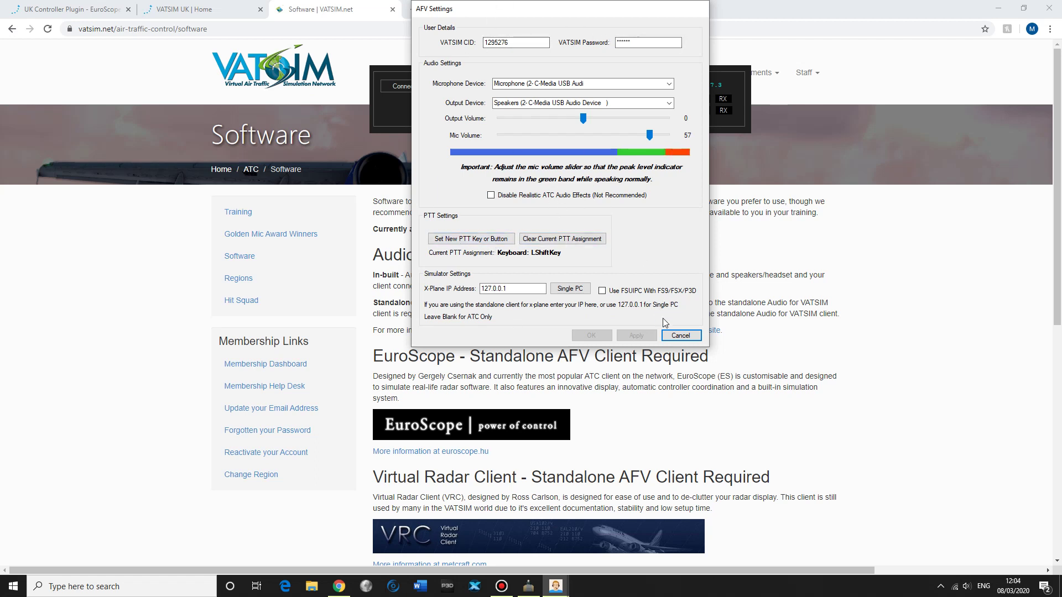
{"action": "left_click", "coordinate": [696, 336]}
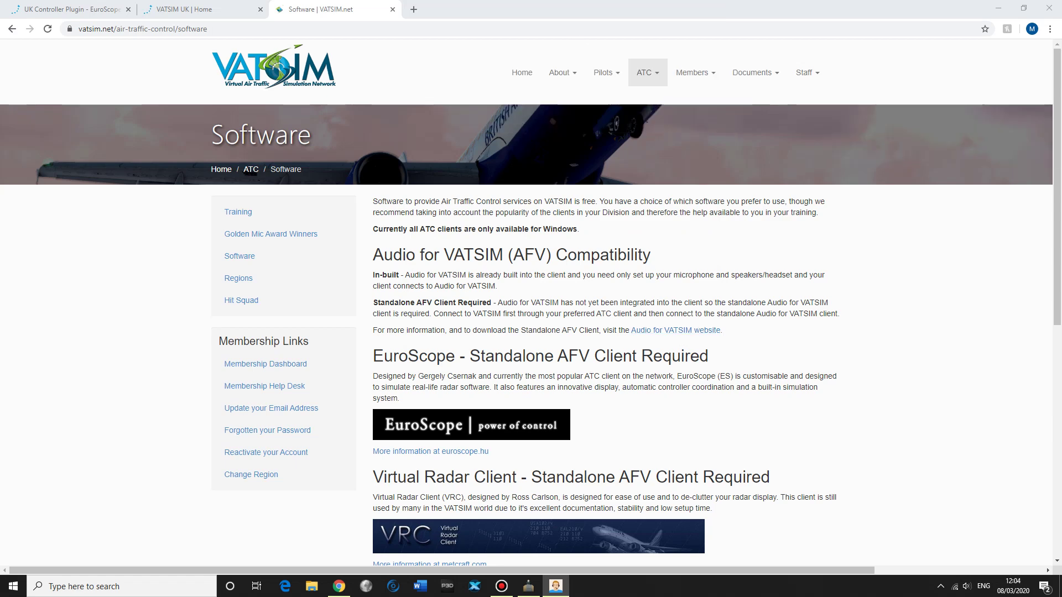
Step: Bring EuroScope forward and view the EGKK_TWR and EGKK_GND details, opening a chat with EGKK_GND
{"action": "left_click", "coordinate": [528, 587]}
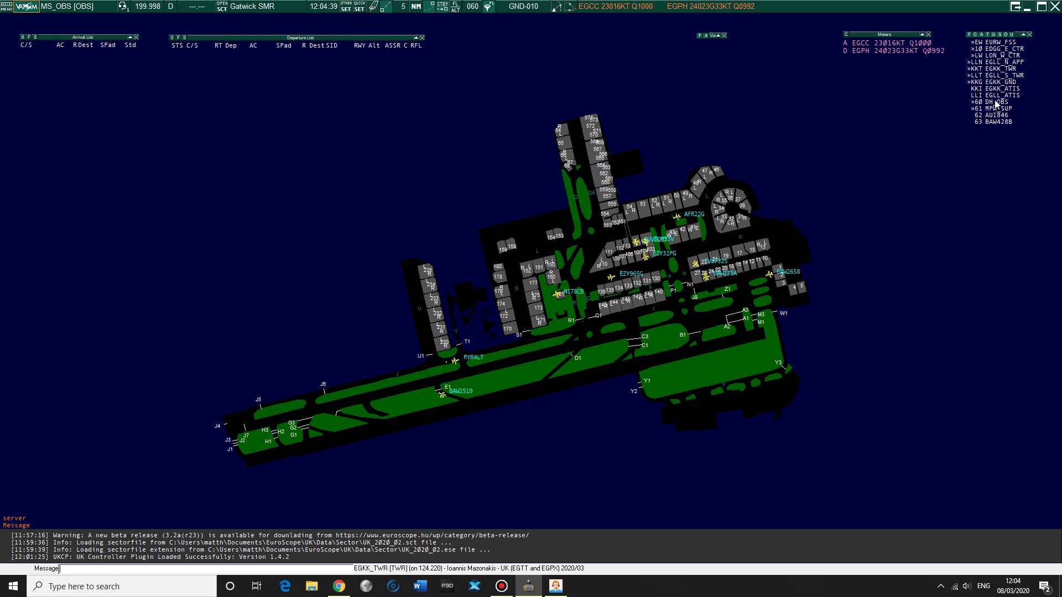
{"action": "left_click", "coordinate": [996, 68]}
{"action": "left_click", "coordinate": [1016, 82]}
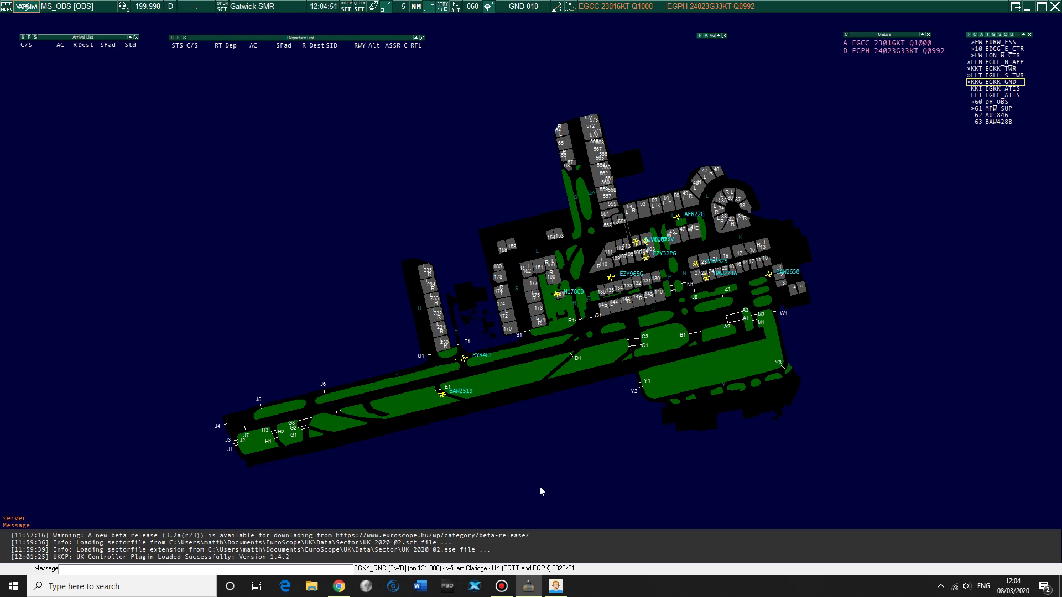
{"action": "left_click", "coordinate": [1004, 83]}
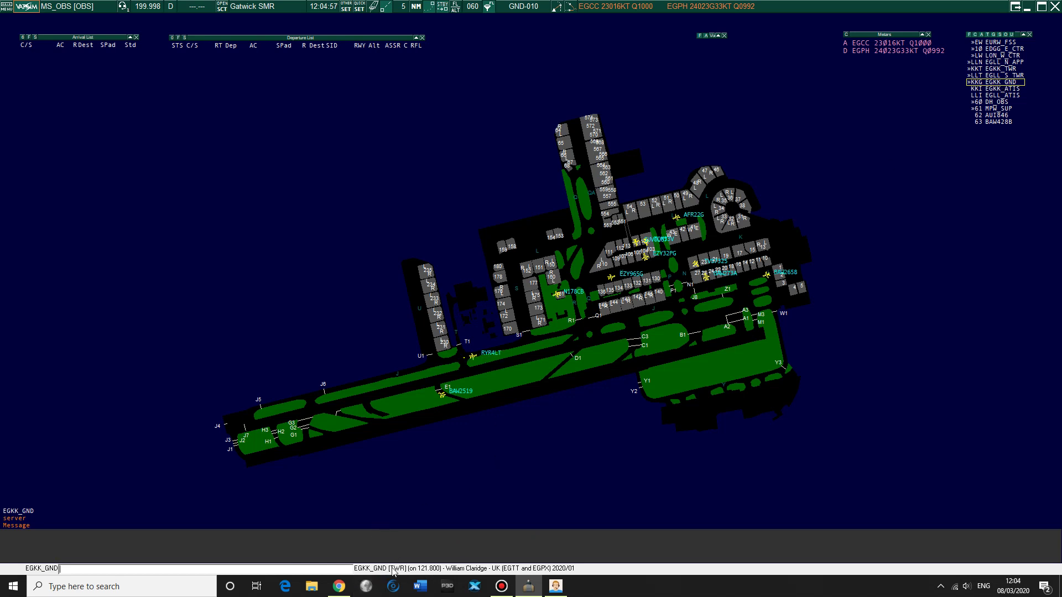
{"action": "left_click", "coordinate": [1002, 69]}
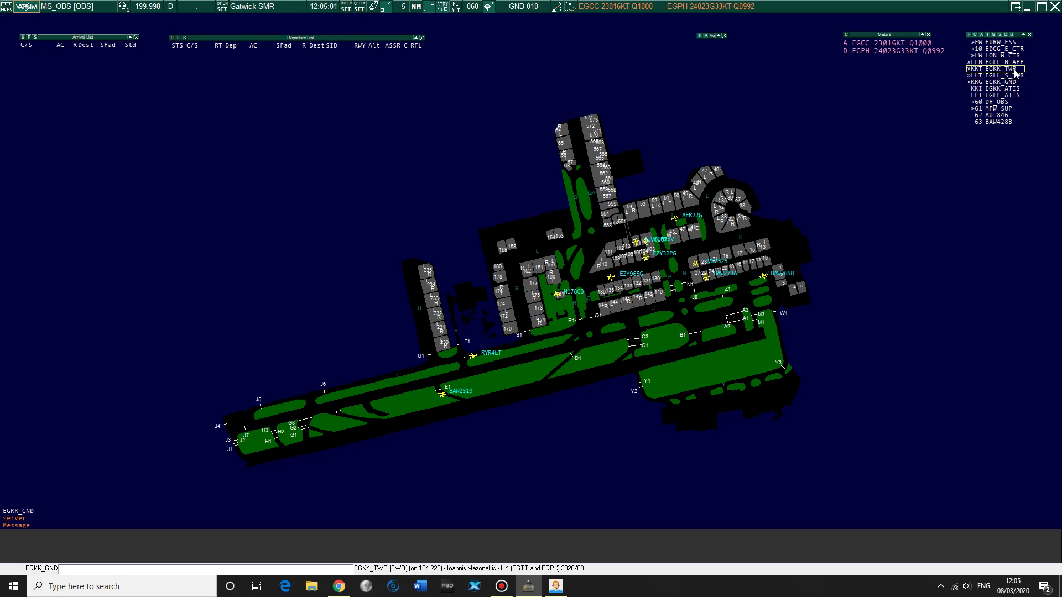
{"action": "left_click", "coordinate": [994, 83]}
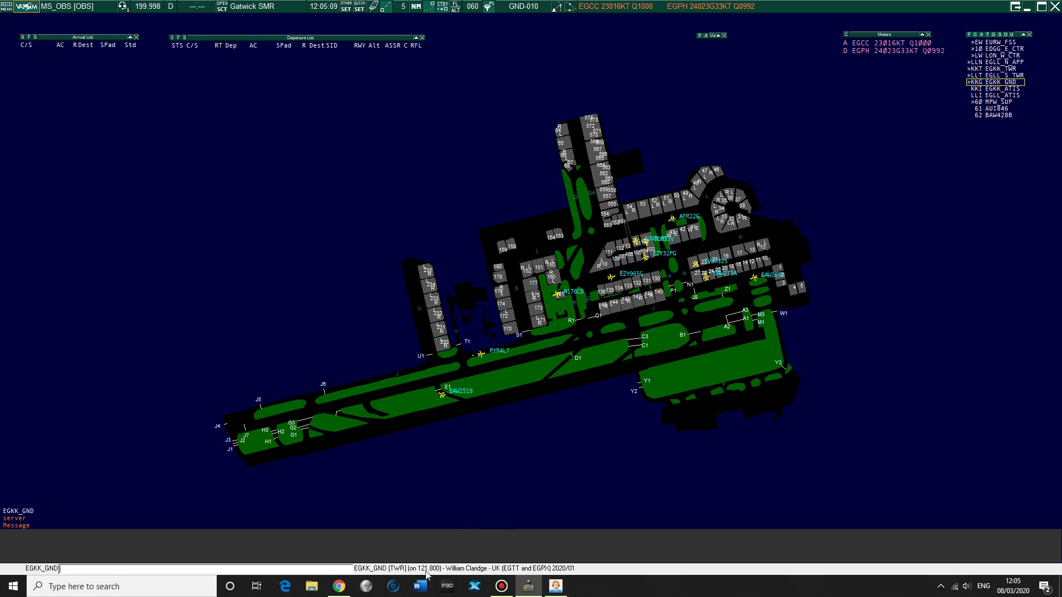
Step: Connect Audio for VATSIM as MS_OBS on 199.998, then return to EuroScope
{"action": "left_click", "coordinate": [556, 586]}
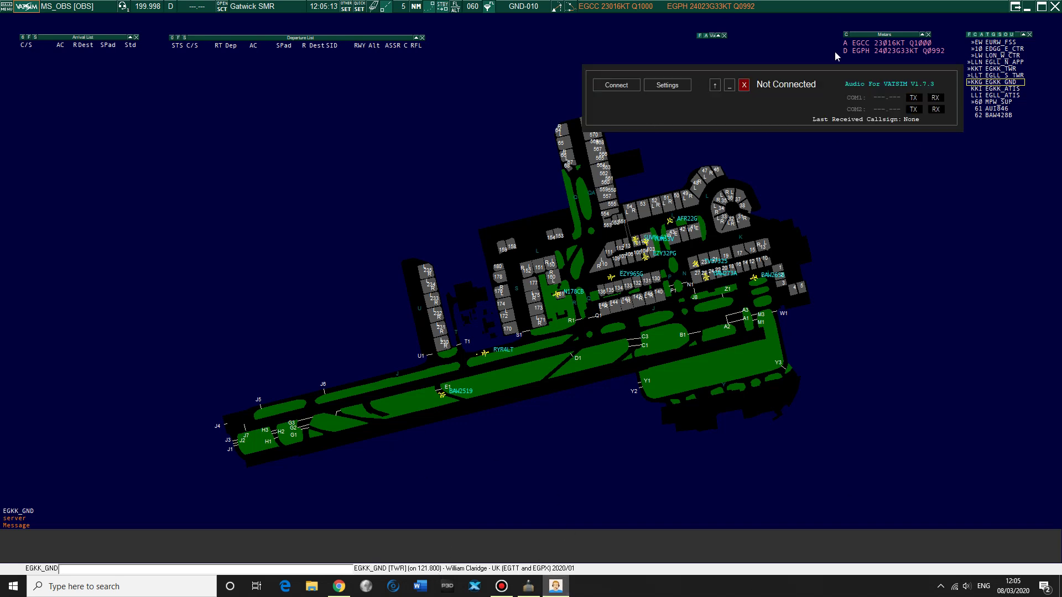
{"action": "left_click", "coordinate": [618, 89]}
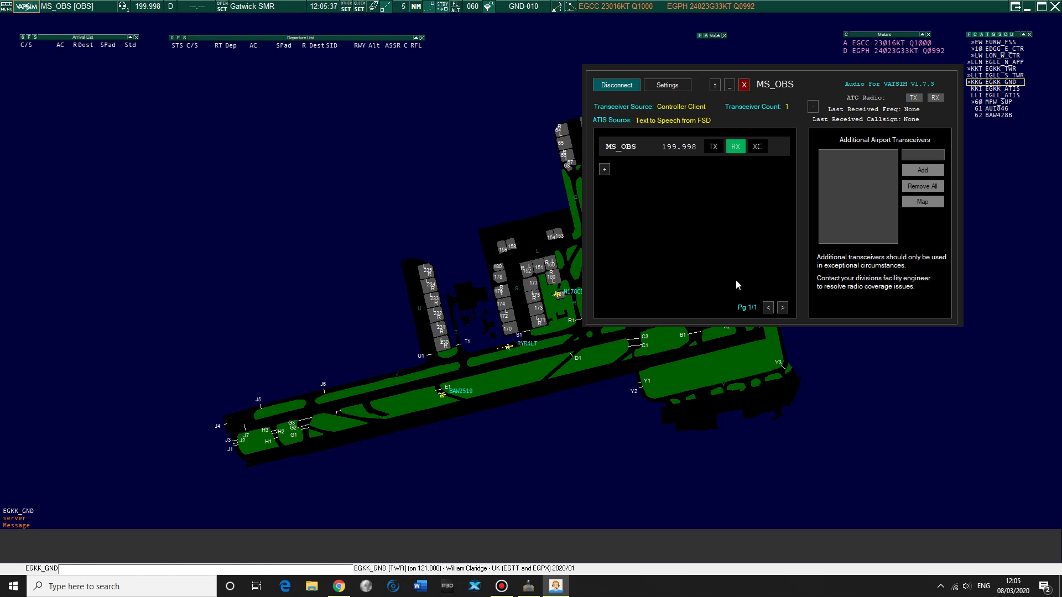
{"action": "left_click", "coordinate": [349, 221]}
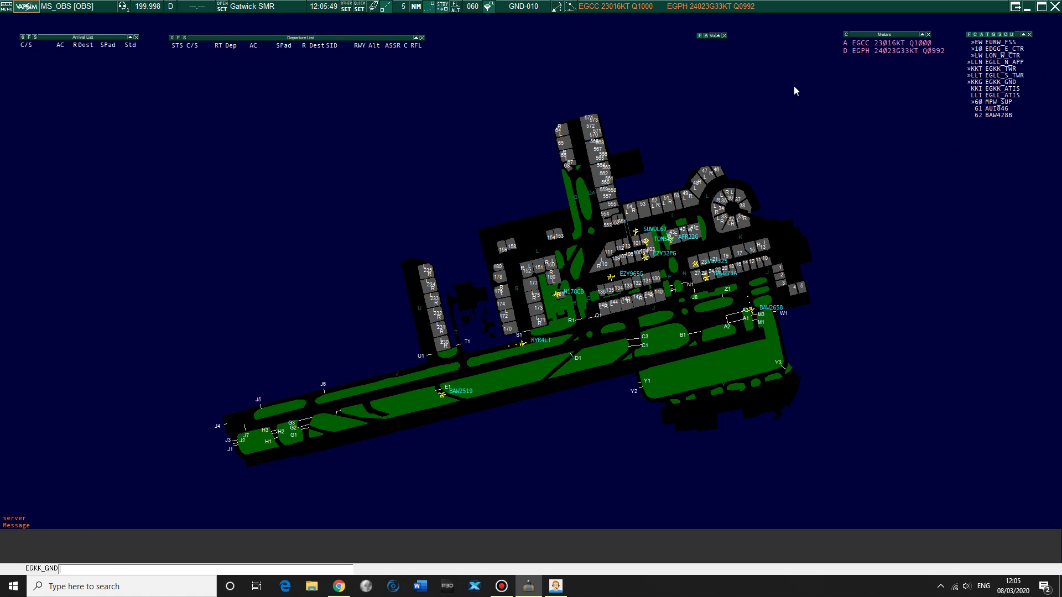
Step: Select EGKK_GND in the controller list and close its chat tab
{"action": "mouse_move", "coordinate": [581, 298]}
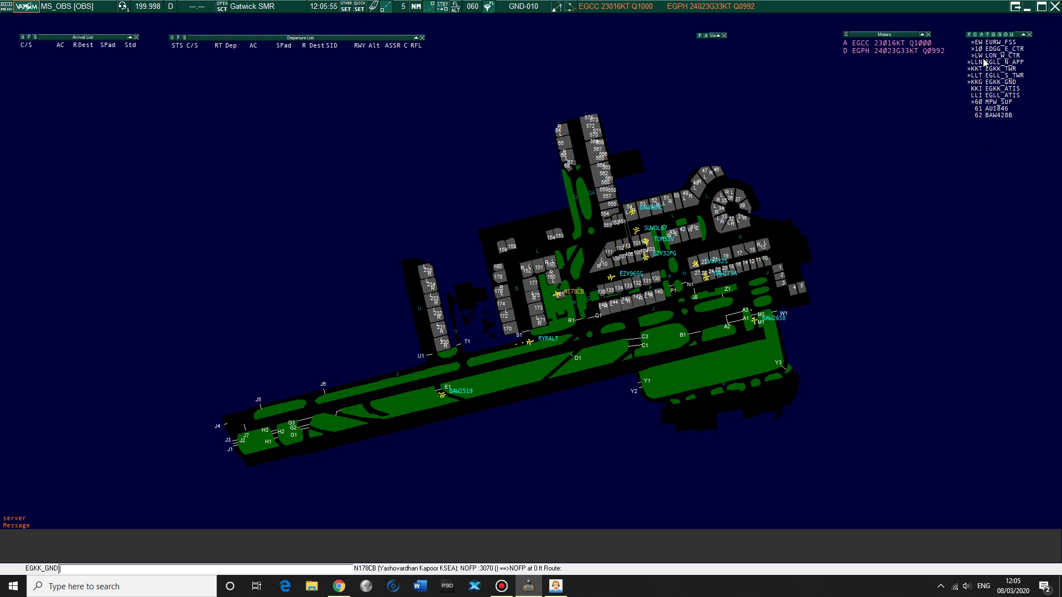
{"action": "left_click", "coordinate": [995, 83]}
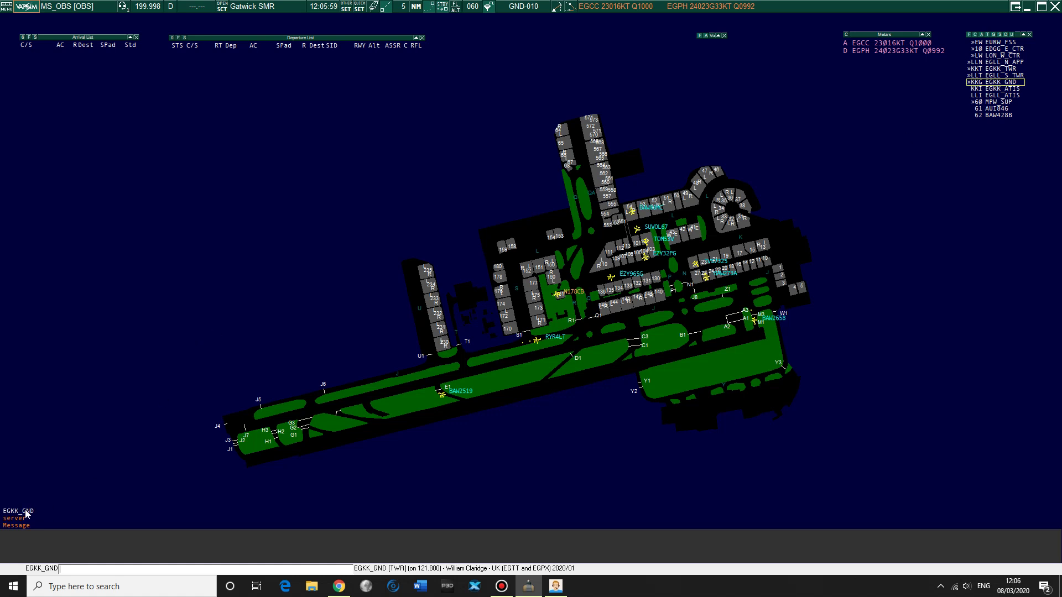
{"action": "right_click", "coordinate": [26, 513]}
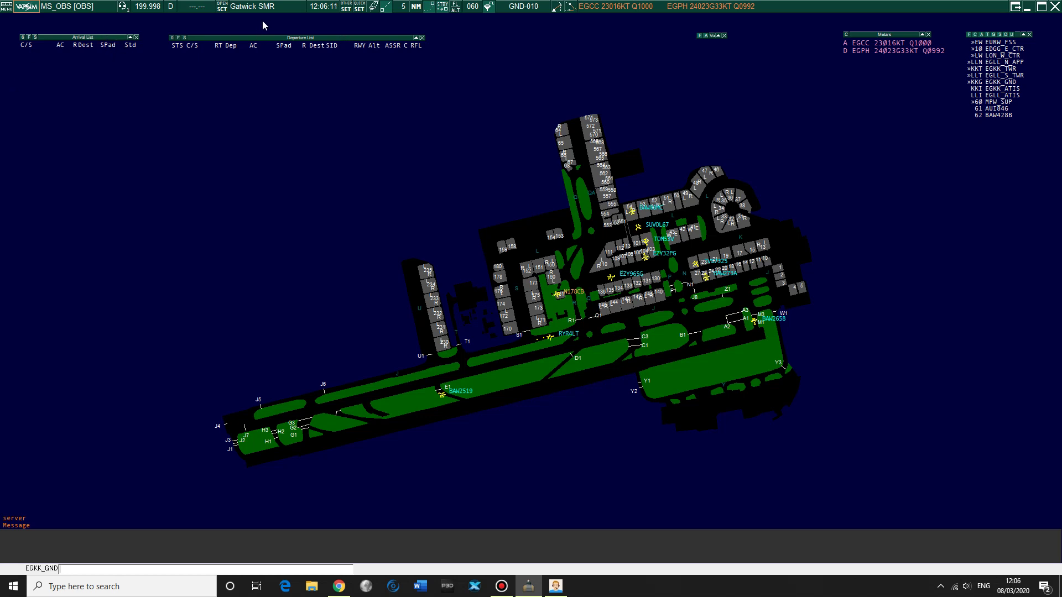
Step: Tick DEP and ARR for the EGKK Gatwick runways in the active runway selector and confirm
{"action": "left_click", "coordinate": [371, 8]}
{"action": "scroll", "coordinate": [486, 287], "scroll_direction": "down", "scroll_amount": 10}
{"action": "scroll", "coordinate": [486, 287], "scroll_direction": "up", "scroll_amount": 8}
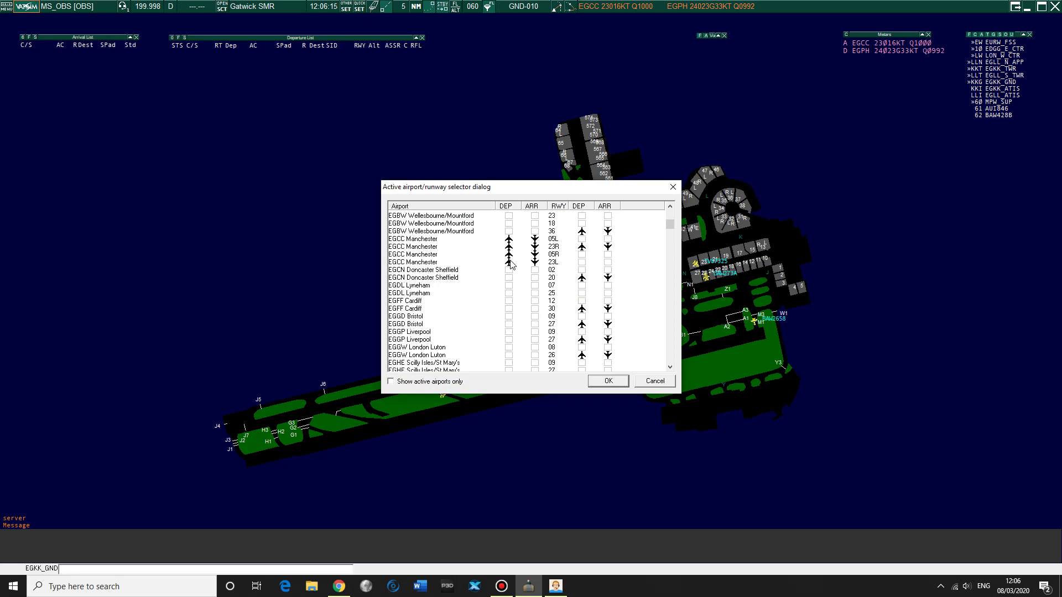
{"action": "left_click", "coordinate": [534, 262]}
{"action": "scroll", "coordinate": [442, 276], "scroll_direction": "down", "scroll_amount": 10}
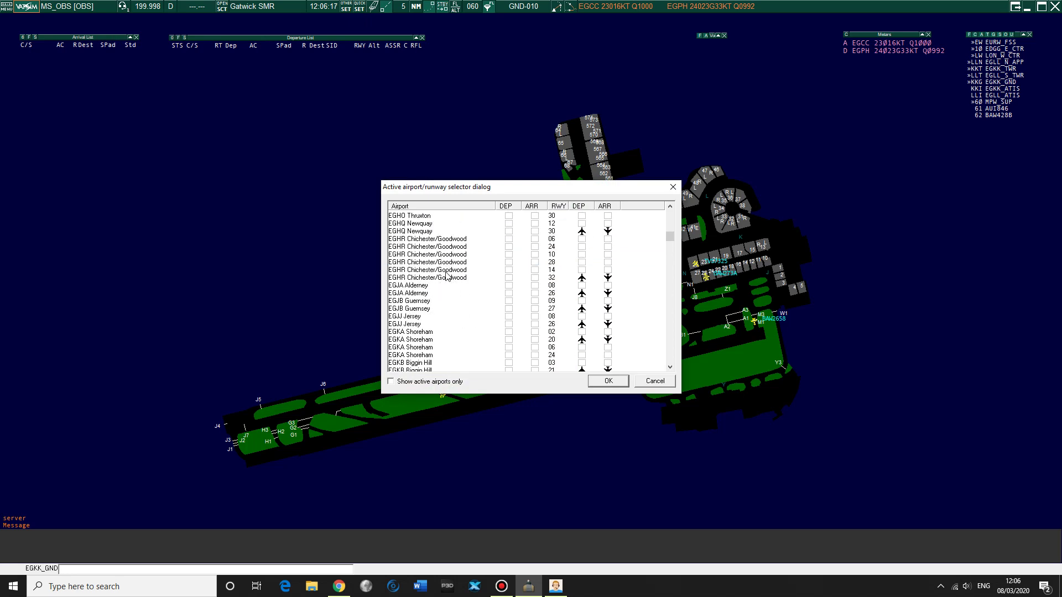
{"action": "scroll", "coordinate": [448, 275], "scroll_direction": "down", "scroll_amount": 3}
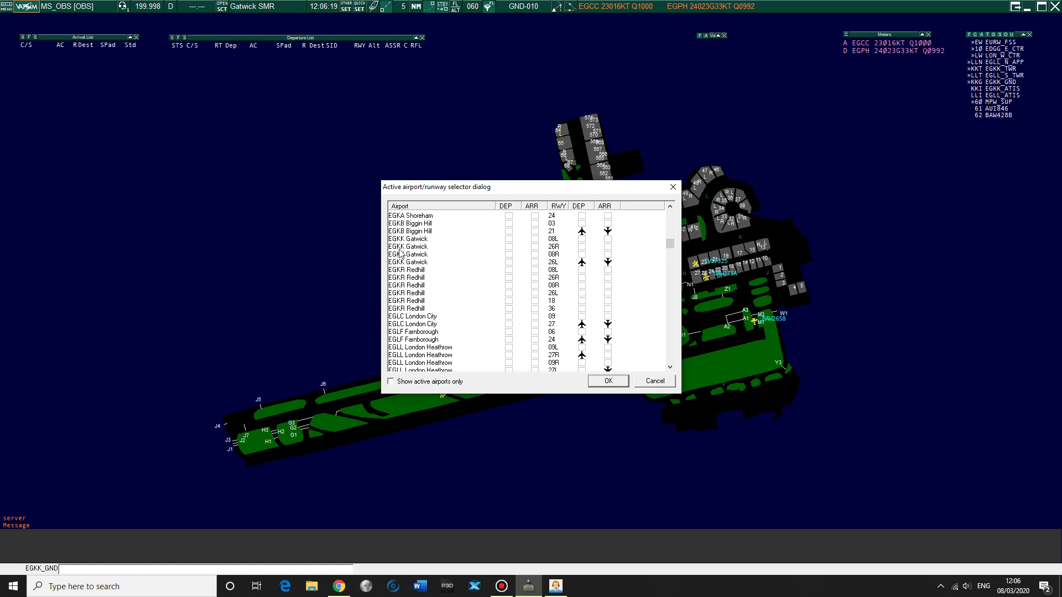
{"action": "left_click", "coordinate": [499, 246]}
{"action": "left_click", "coordinate": [508, 239]}
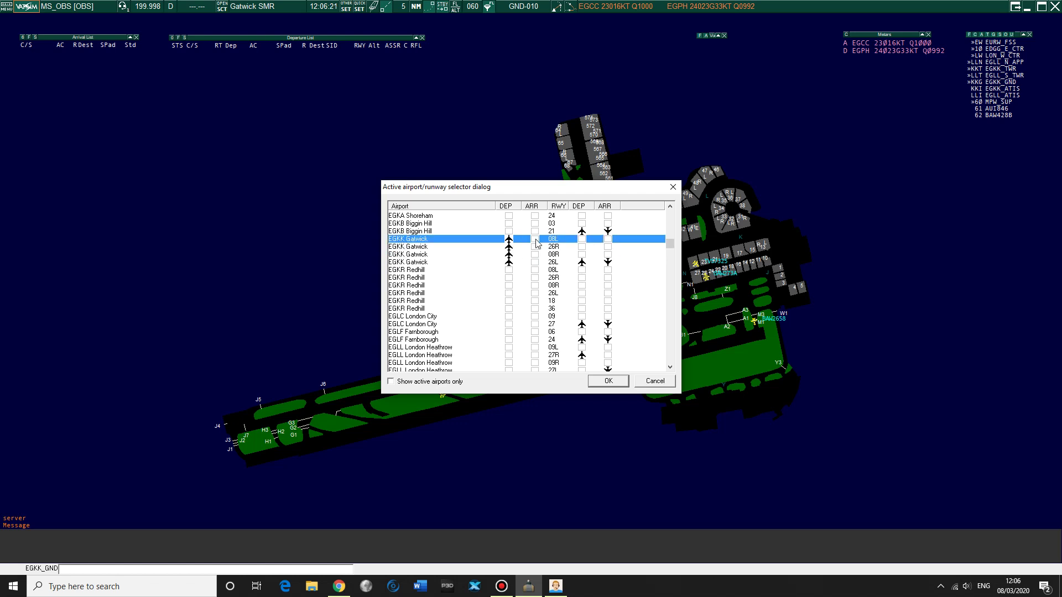
{"action": "left_click", "coordinate": [535, 240]}
{"action": "left_click", "coordinate": [613, 387]}
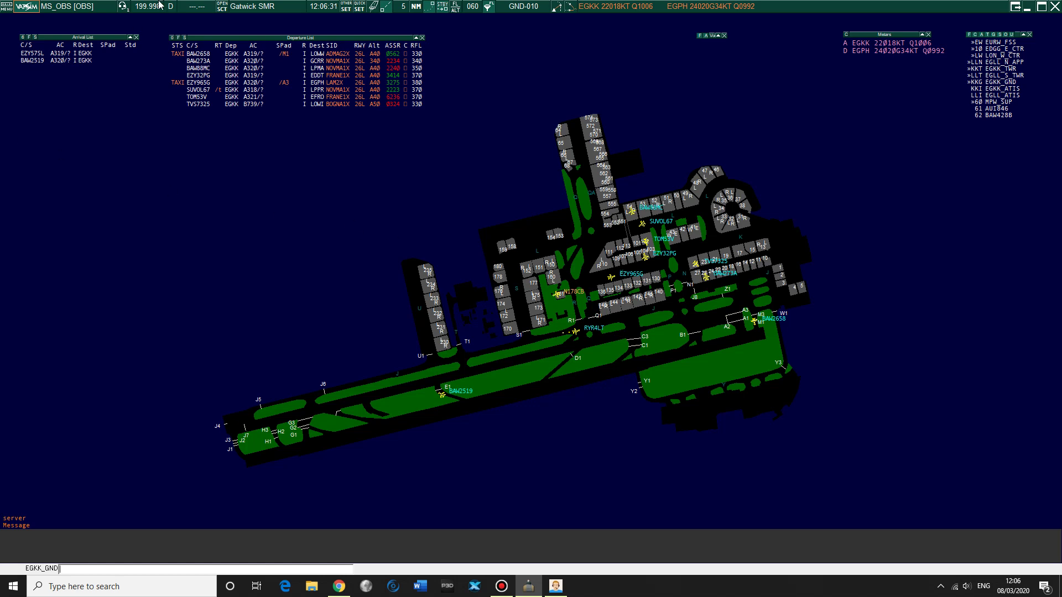
Step: Rename the Example voice channel to EGKK_GND and set its frequency to 121.800
{"action": "left_click", "coordinate": [124, 6]}
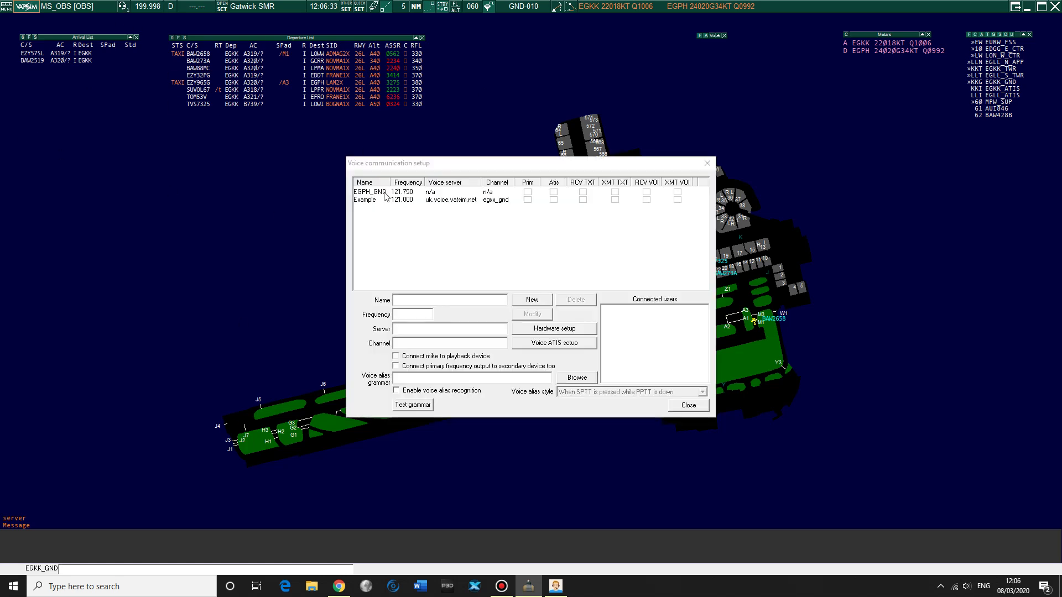
{"action": "left_click", "coordinate": [386, 200]}
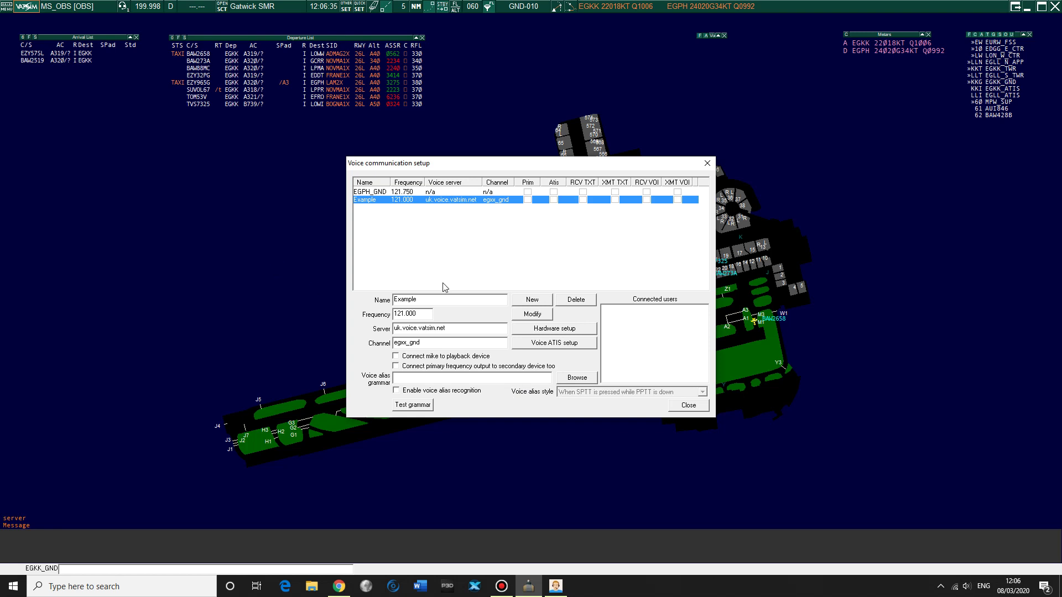
{"action": "double_click", "coordinate": [446, 302]}
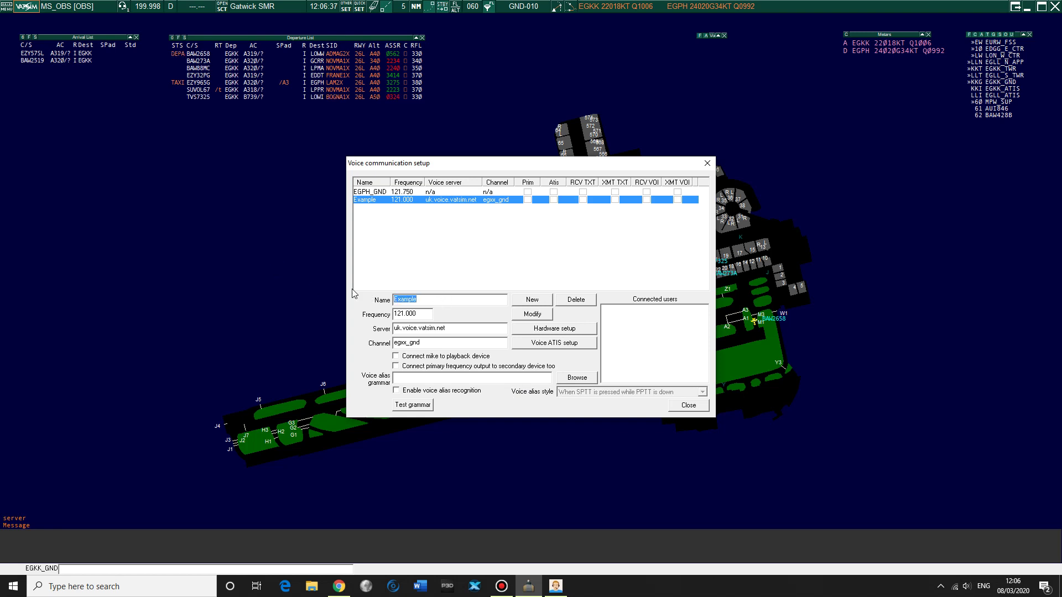
{"action": "type", "text": "EGKK_GND"}
{"action": "key", "text": "Tab"}
{"action": "left_click", "coordinate": [921, 360]}
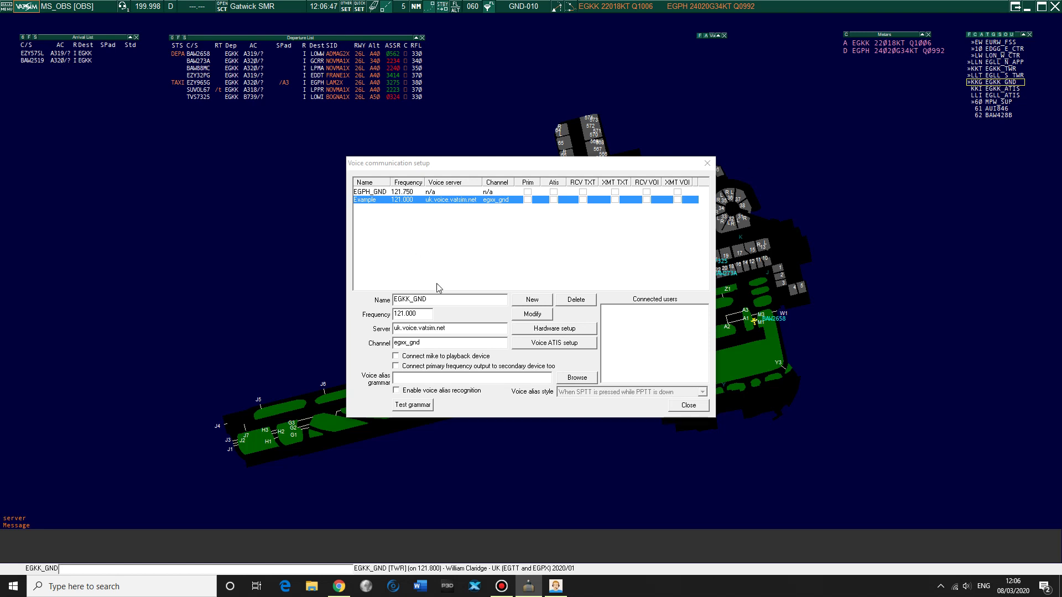
{"action": "left_click", "coordinate": [436, 319]}
{"action": "left_click", "coordinate": [432, 315]}
{"action": "key", "text": "BackSpace"}
{"action": "key", "text": "BackSpace"}
{"action": "key", "text": "BackSpace"}
{"action": "type", "text": "800"}
{"action": "key", "text": "Tab"}
Step: Set server n/a and channel egkk_gnd, add the entry, and make it primary
{"action": "type", "text": "n/a"}
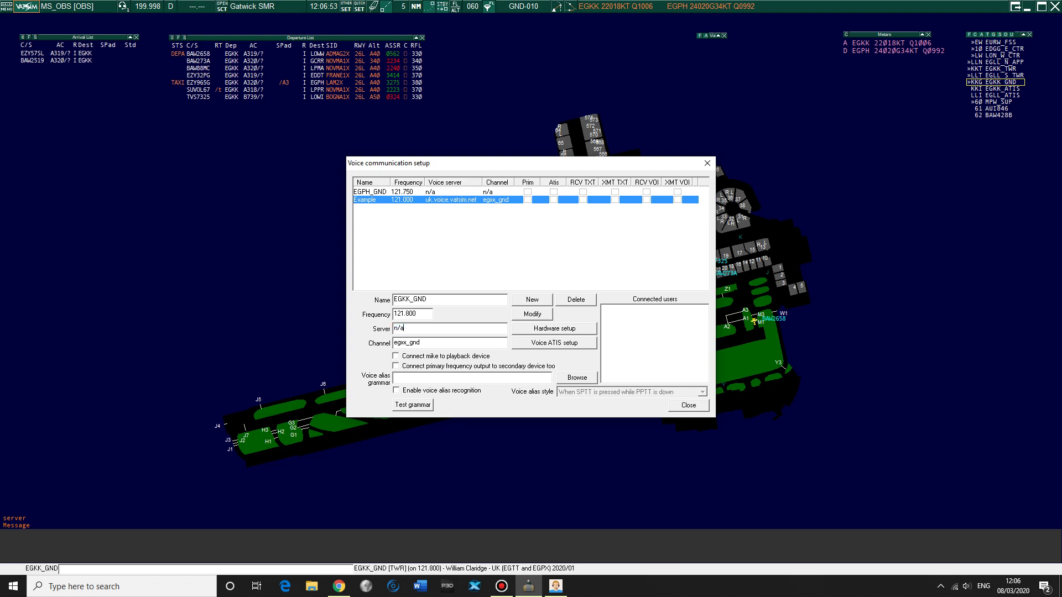
{"action": "key", "text": "Tab"}
{"action": "type", "text": "egkk"}
{"action": "type", "text": "_gn"}
{"action": "left_click", "coordinate": [532, 300]}
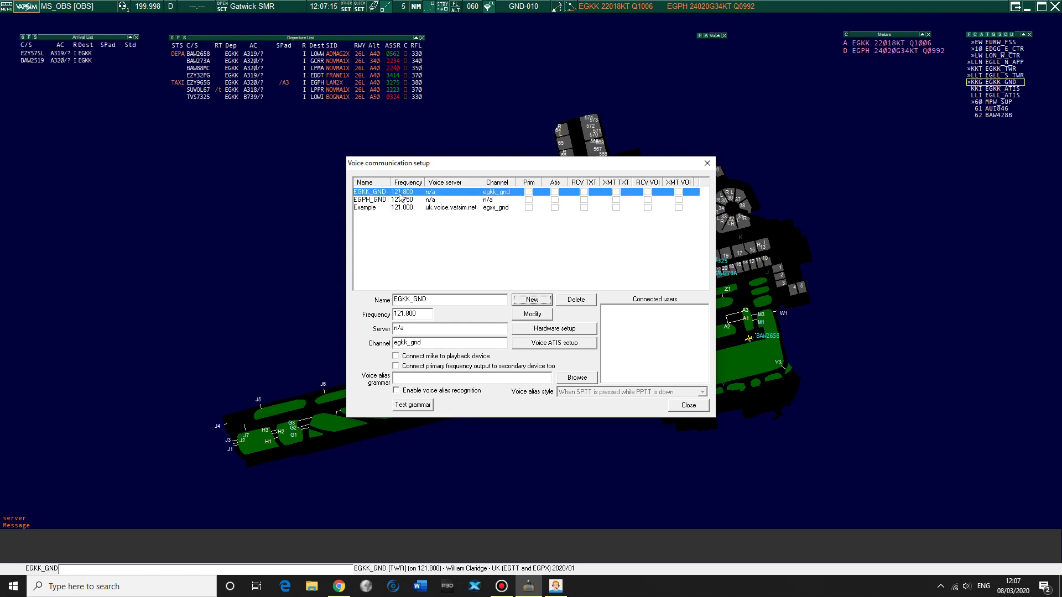
{"action": "left_click", "coordinate": [529, 193]}
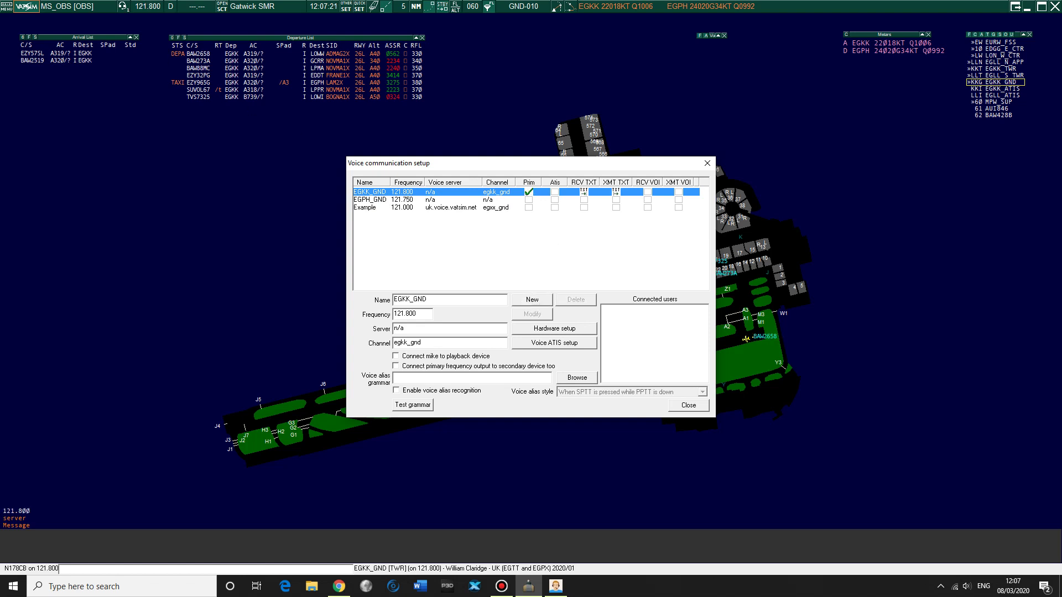
Step: Close EuroScope's voice setup and check that Audio for VATSIM now receives on 121.800
{"action": "left_click", "coordinate": [556, 586]}
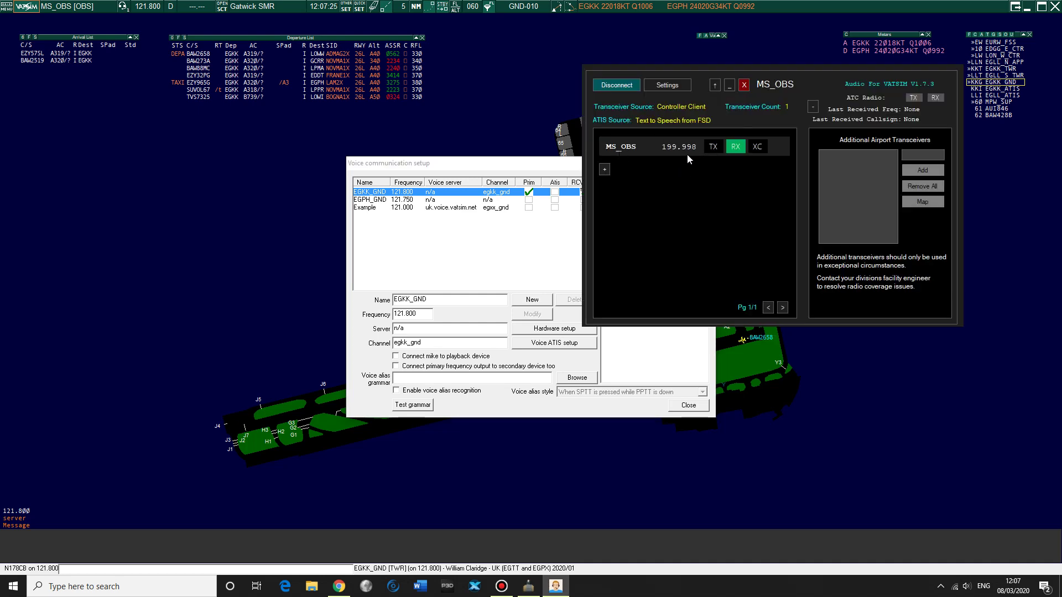
{"action": "left_click", "coordinate": [730, 86]}
{"action": "left_click", "coordinate": [689, 405]}
{"action": "left_click", "coordinate": [559, 592]}
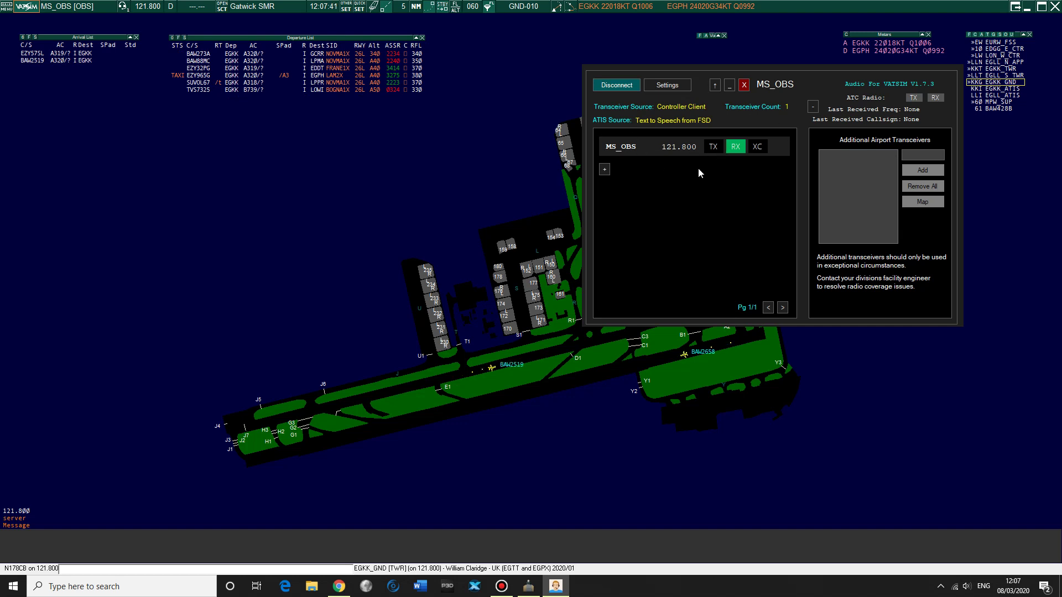
Step: Sort the Departure List by callsign and open EZY965G's flight plan (A320, EGKK to EGPH)
{"action": "left_click", "coordinate": [417, 141]}
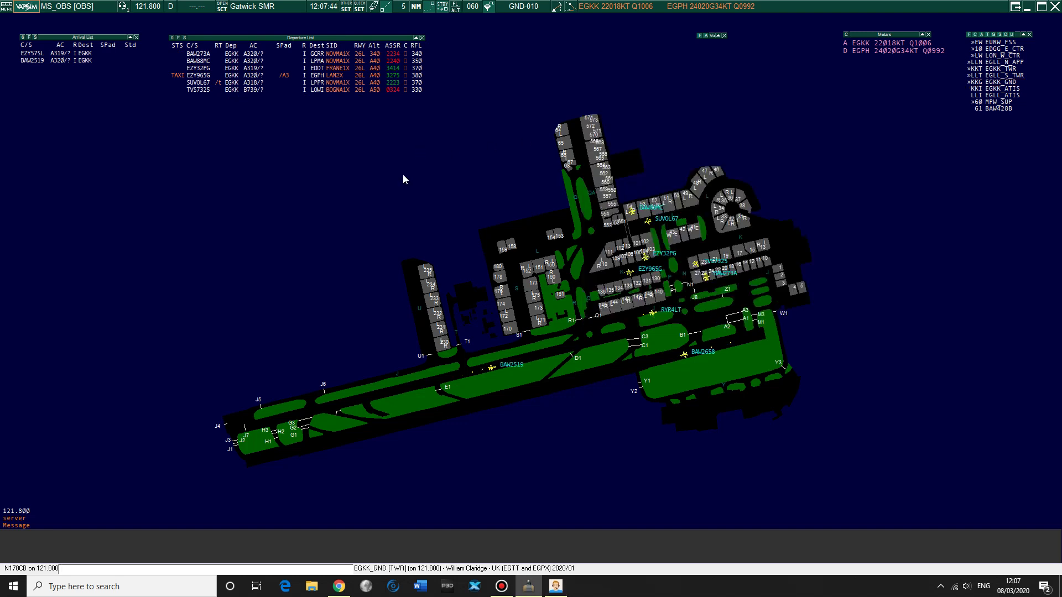
{"action": "scroll", "coordinate": [462, 323], "scroll_direction": "up", "scroll_amount": 2}
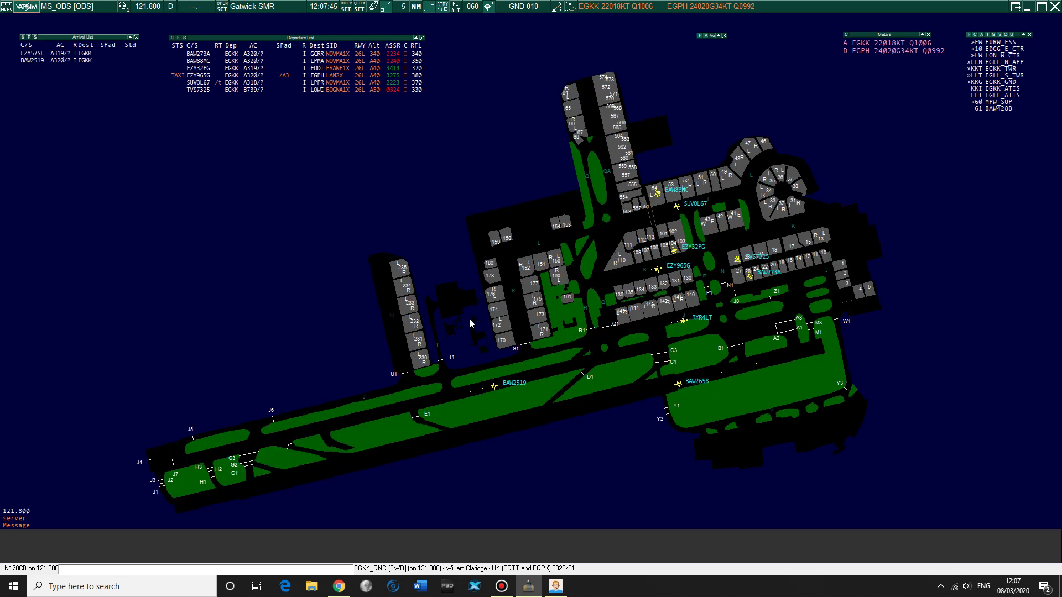
{"action": "scroll", "coordinate": [351, 365], "scroll_direction": "down", "scroll_amount": 2}
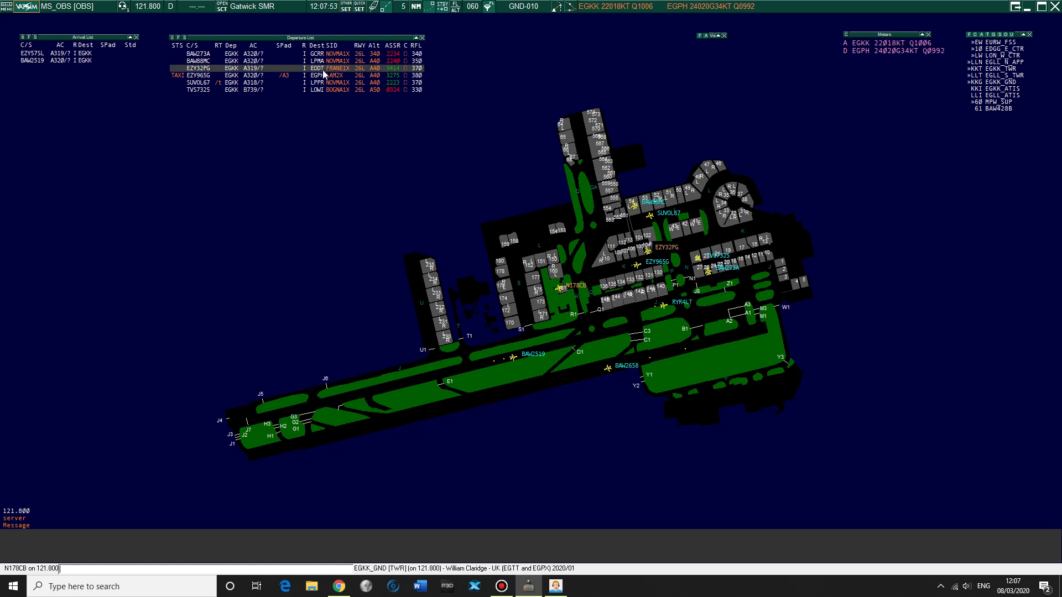
{"action": "left_click", "coordinate": [193, 45]}
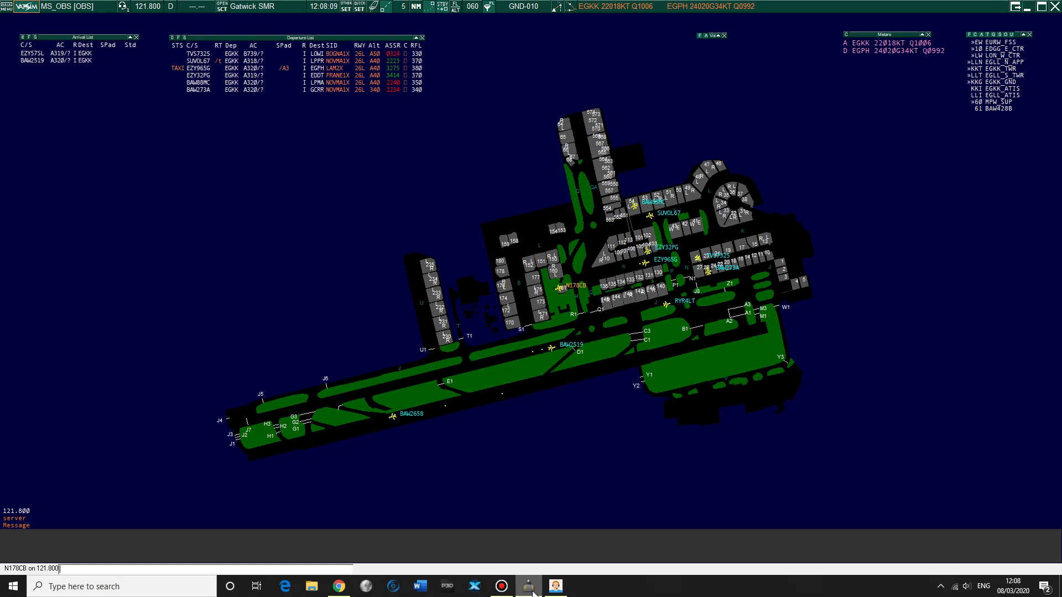
{"action": "left_click", "coordinate": [556, 587]}
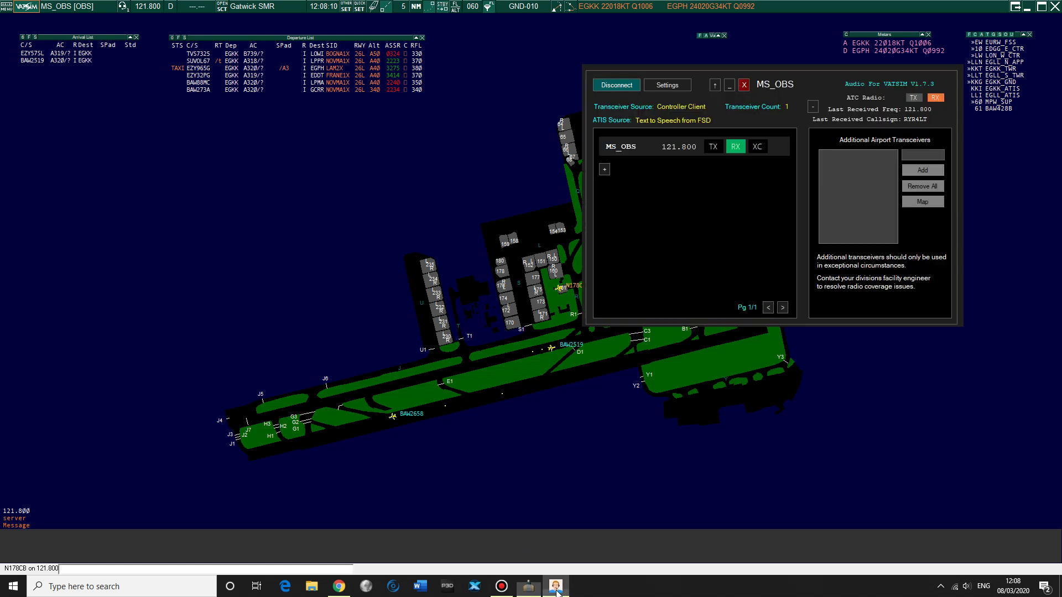
{"action": "left_click", "coordinate": [281, 271]}
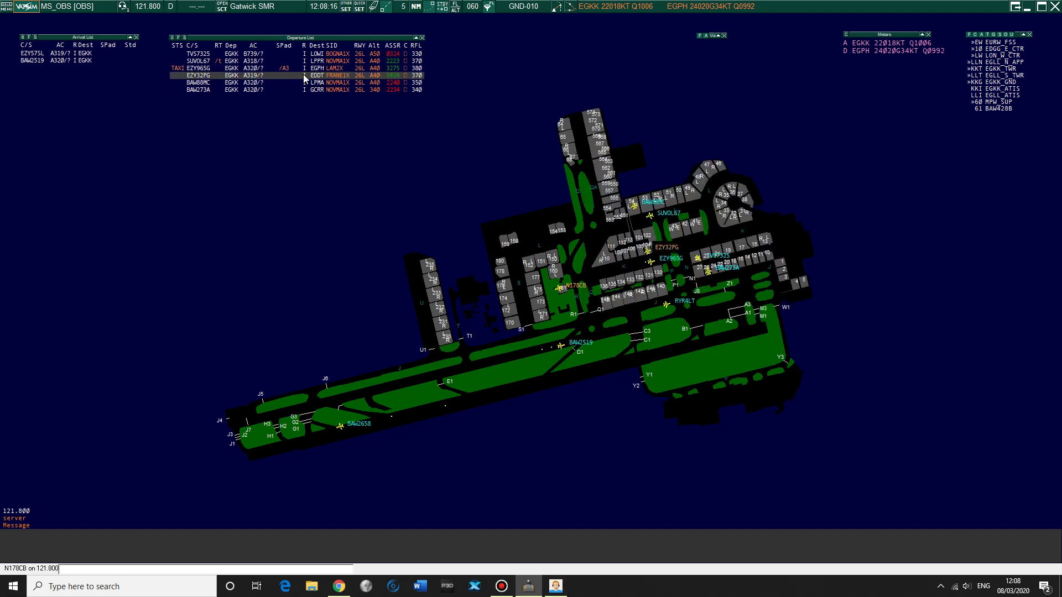
{"action": "left_click", "coordinate": [194, 46]}
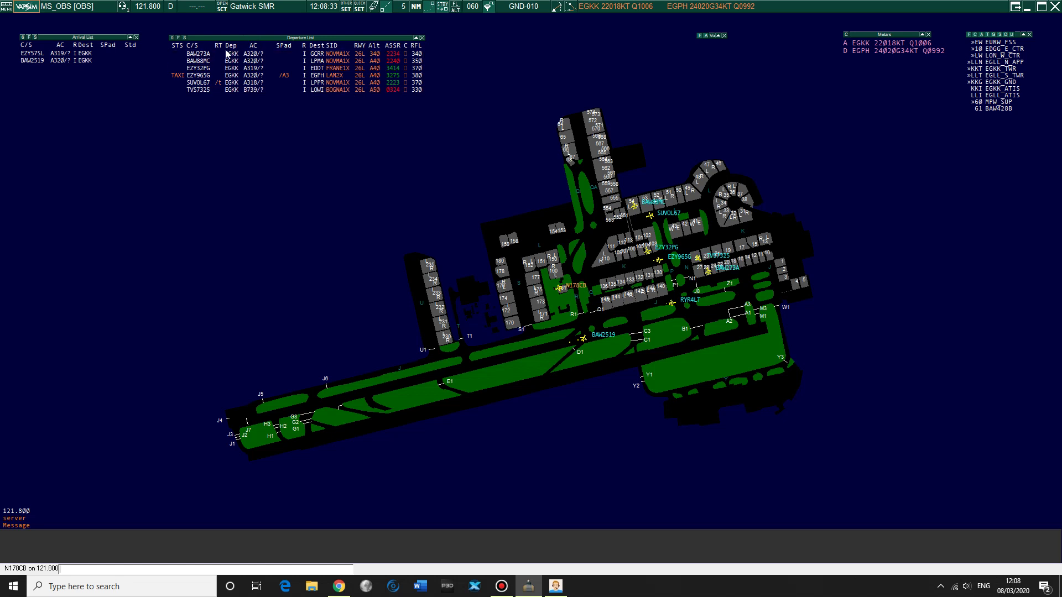
{"action": "left_click", "coordinate": [305, 77]}
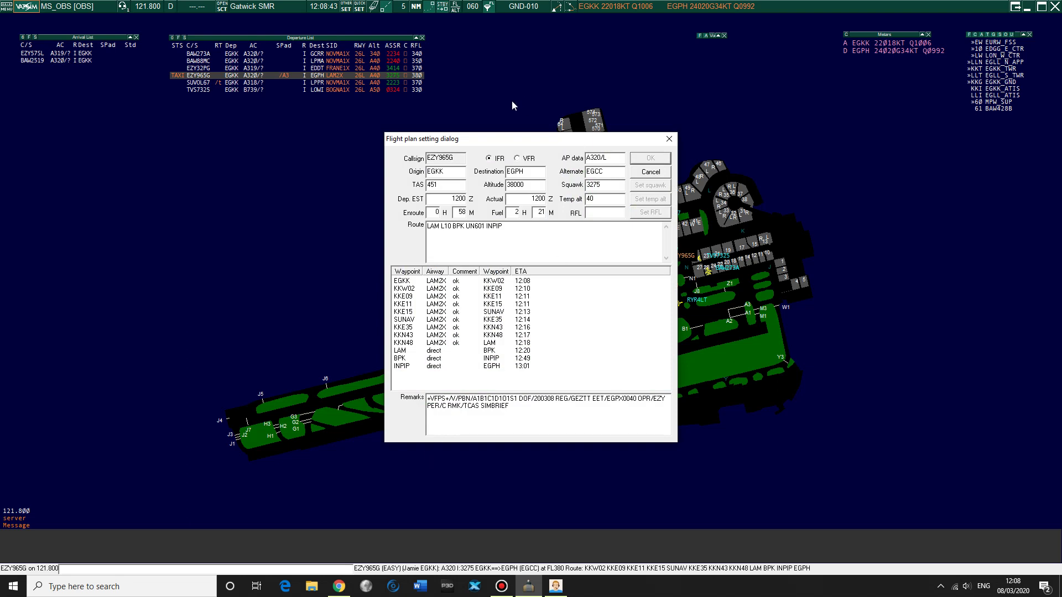
Step: Dismiss EZY965G's Flight plan setting dialog to uncover the Gatwick ground map
{"action": "left_click", "coordinate": [670, 139]}
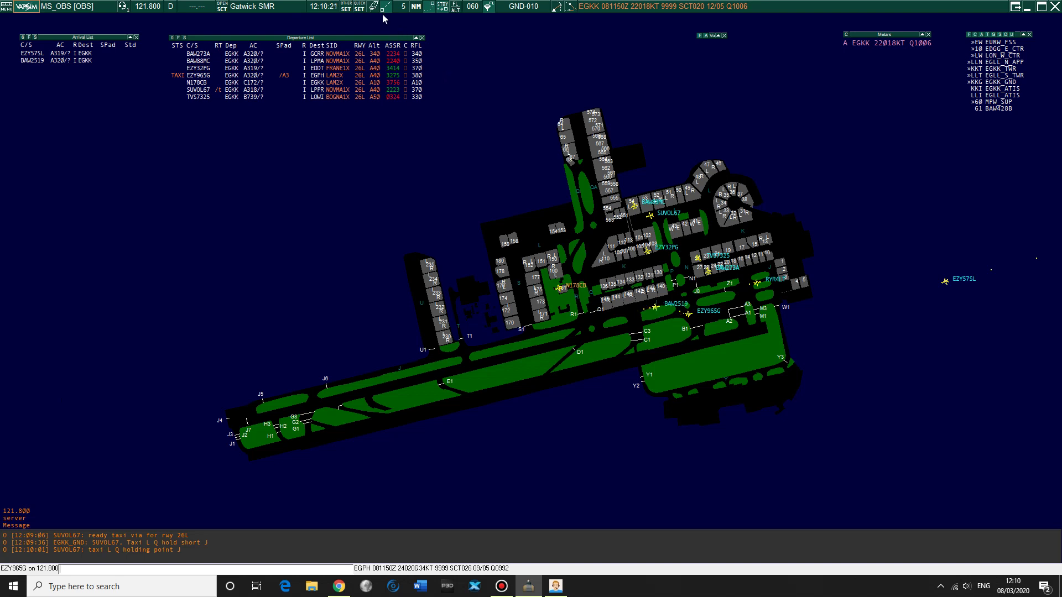
{"action": "left_click", "coordinate": [359, 8]}
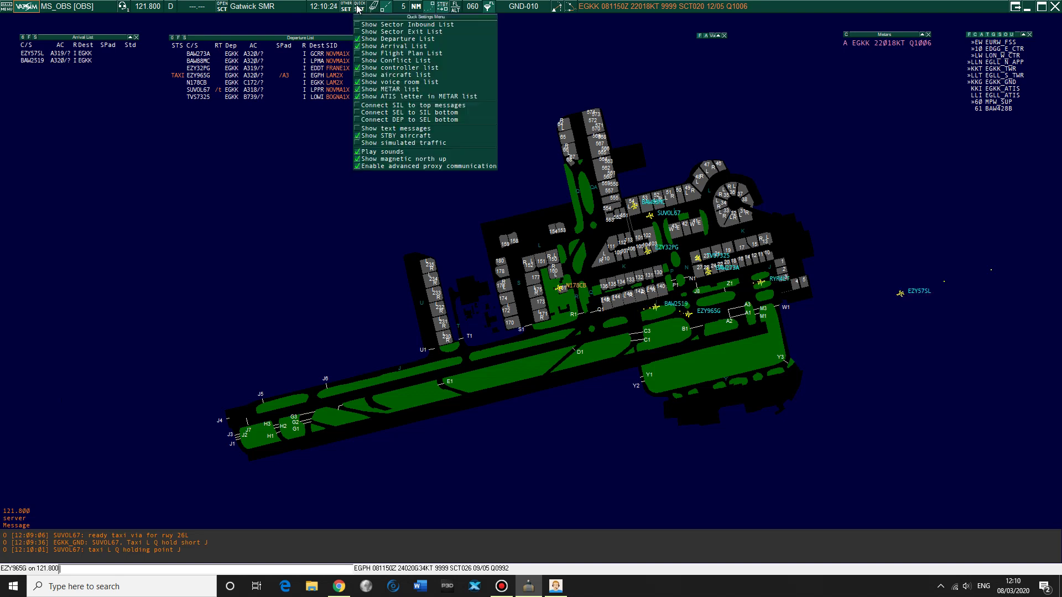
{"action": "left_click", "coordinate": [345, 8]}
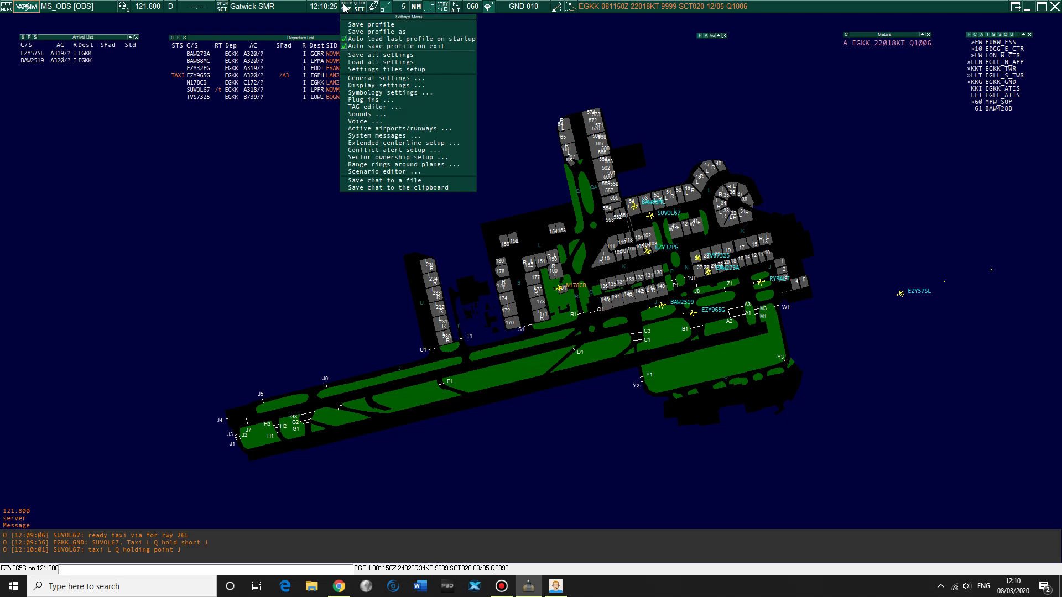
{"action": "left_click", "coordinate": [376, 86]}
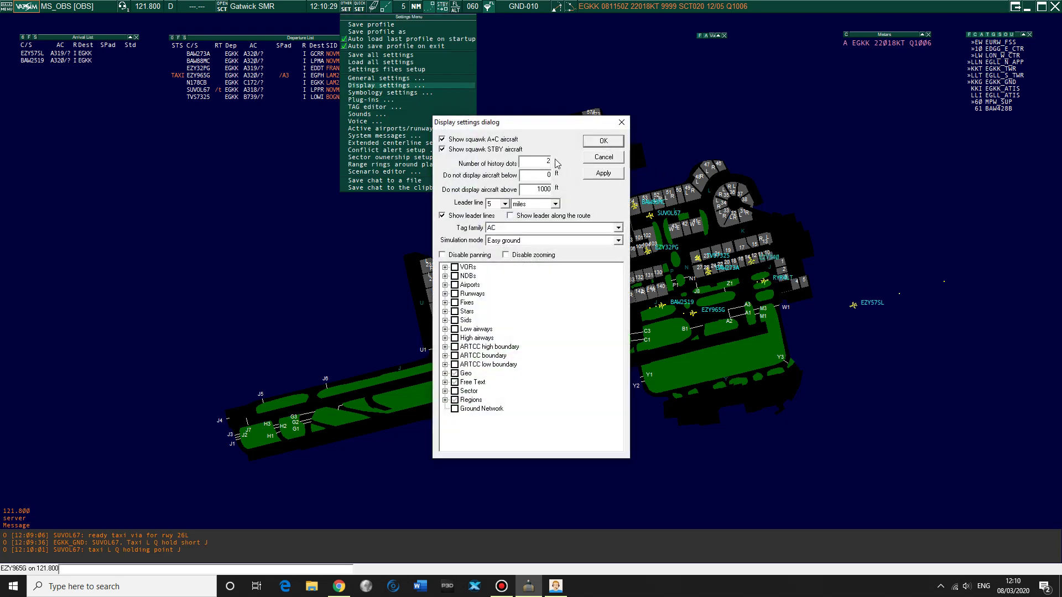
{"action": "left_click_drag", "start_coordinate": [545, 189], "coordinate": [541, 189]}
{"action": "left_click", "coordinate": [544, 189]}
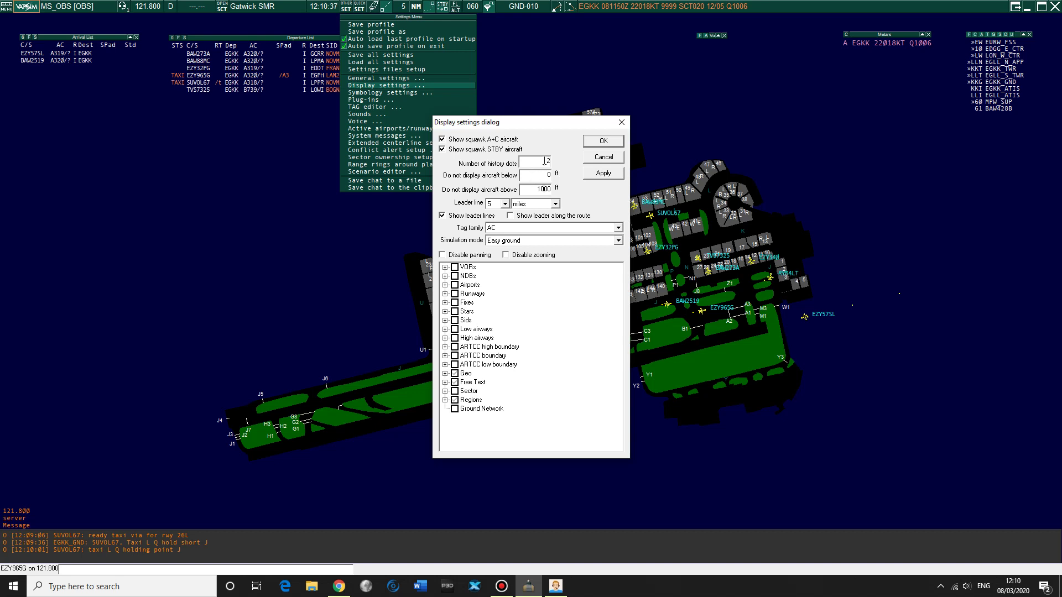
{"action": "left_click", "coordinate": [621, 123]}
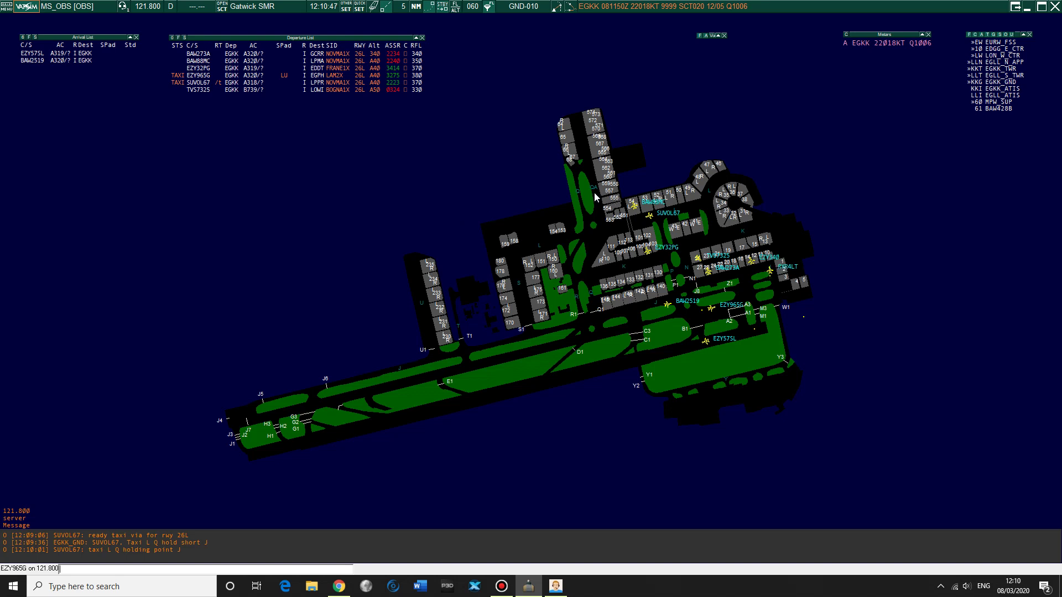
Step: Zoom in three notches on the Gatwick airport radar view
{"action": "scroll", "coordinate": [431, 247], "scroll_direction": "up", "scroll_amount": 1}
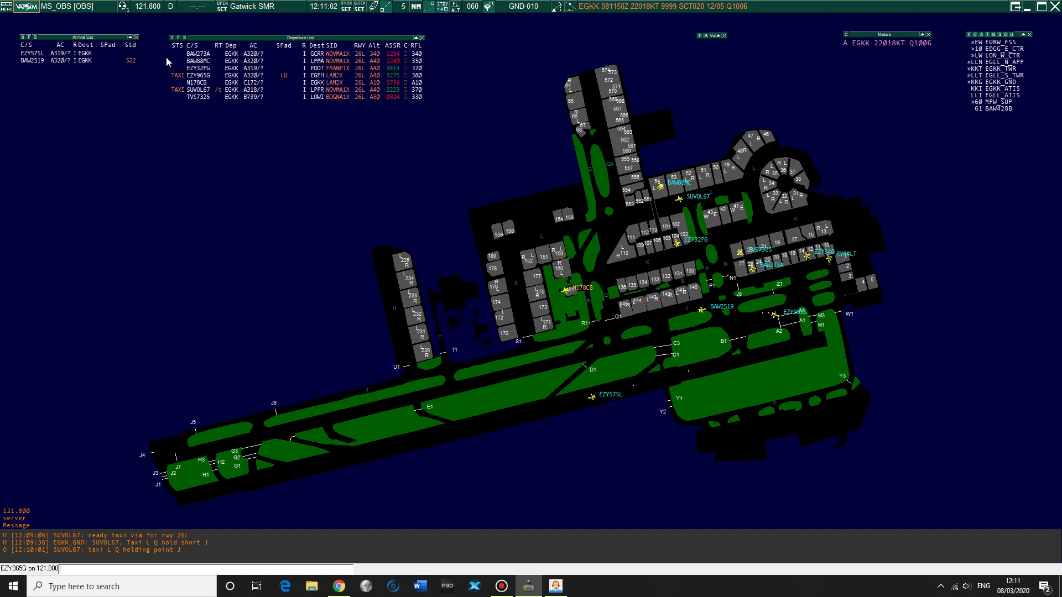
Step: Load ATIS.txt from EuroScope\UK\Data\ATIS as the voice ATIS description file
{"action": "left_click", "coordinate": [171, 8]}
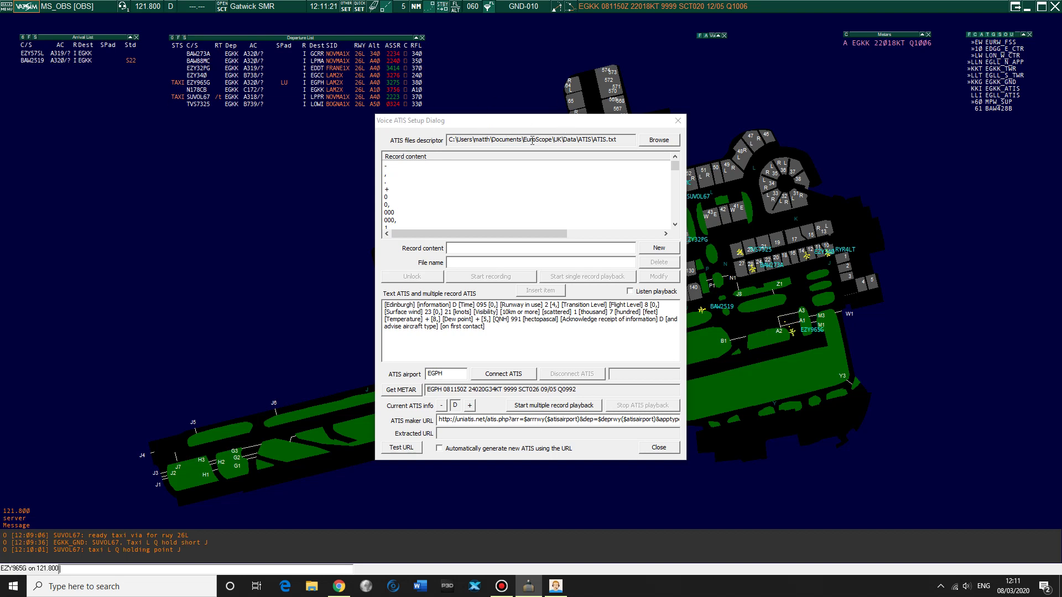
{"action": "left_click", "coordinate": [659, 140]}
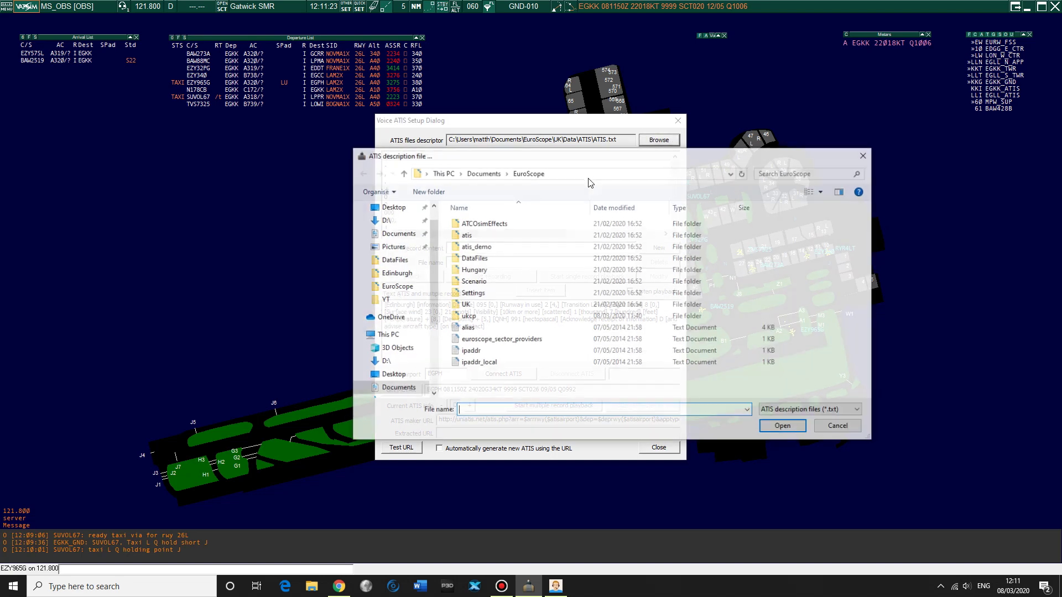
{"action": "double_click", "coordinate": [467, 305]}
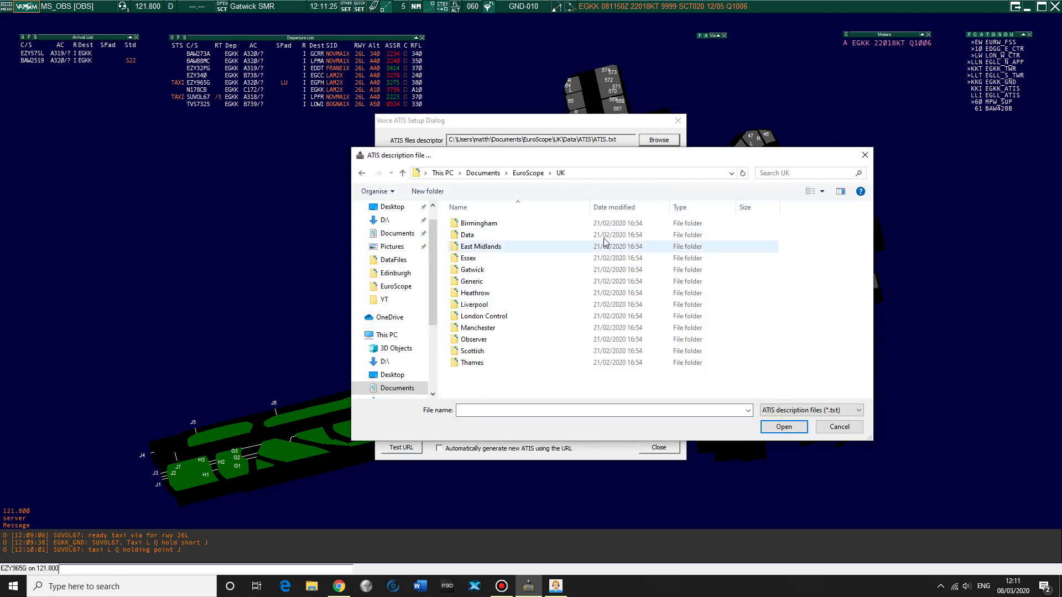
{"action": "double_click", "coordinate": [486, 238]}
{"action": "double_click", "coordinate": [468, 223]}
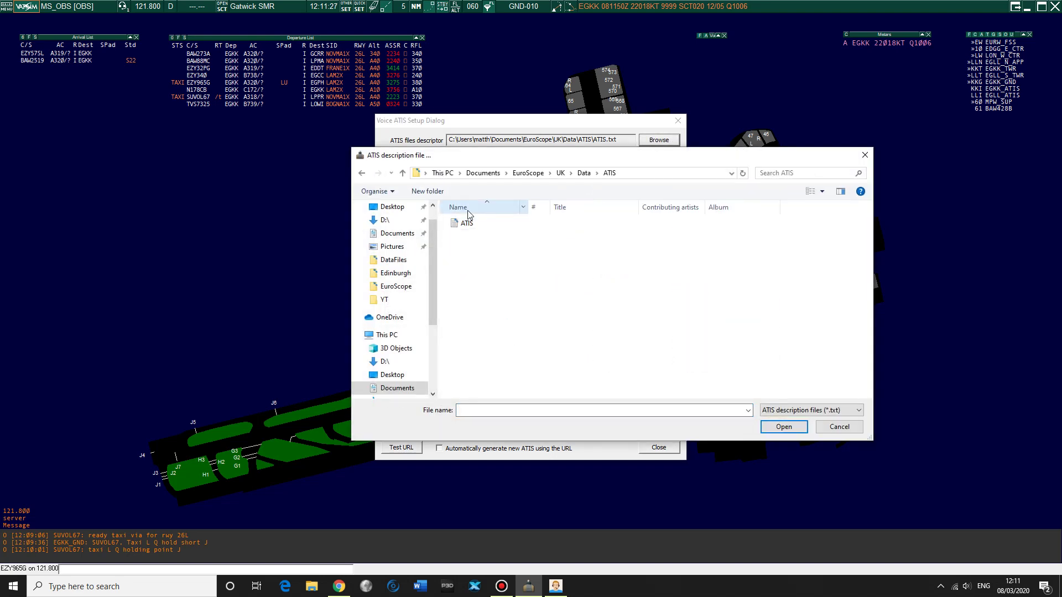
{"action": "left_click", "coordinate": [467, 223]}
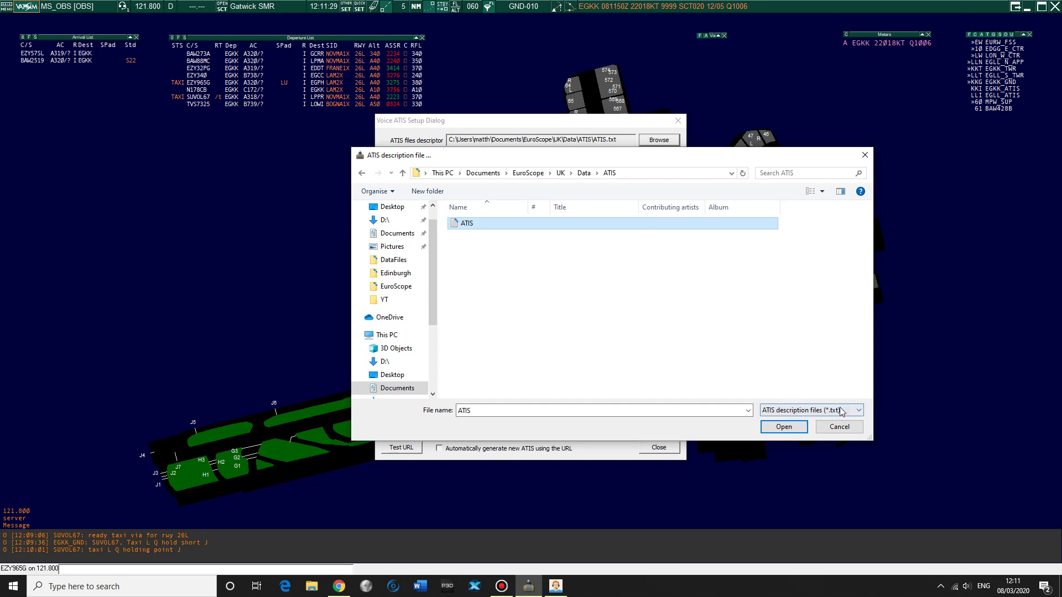
{"action": "left_click", "coordinate": [839, 426]}
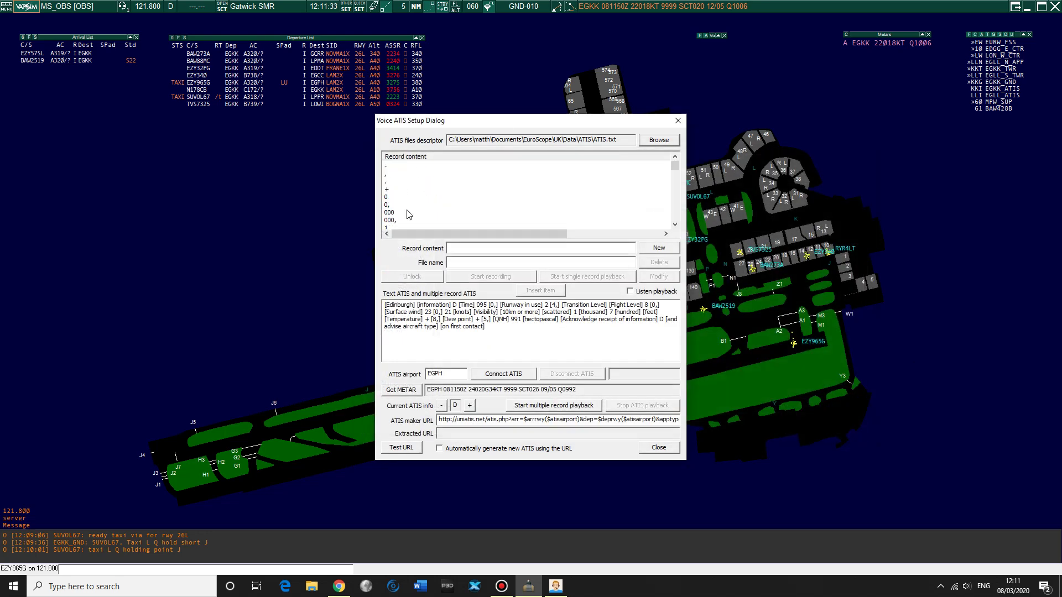
Step: Change the ATIS airport from EGPH to EGKK, fetch its METAR, test the URL, and auto-generate the ATIS
{"action": "left_click", "coordinate": [458, 375]}
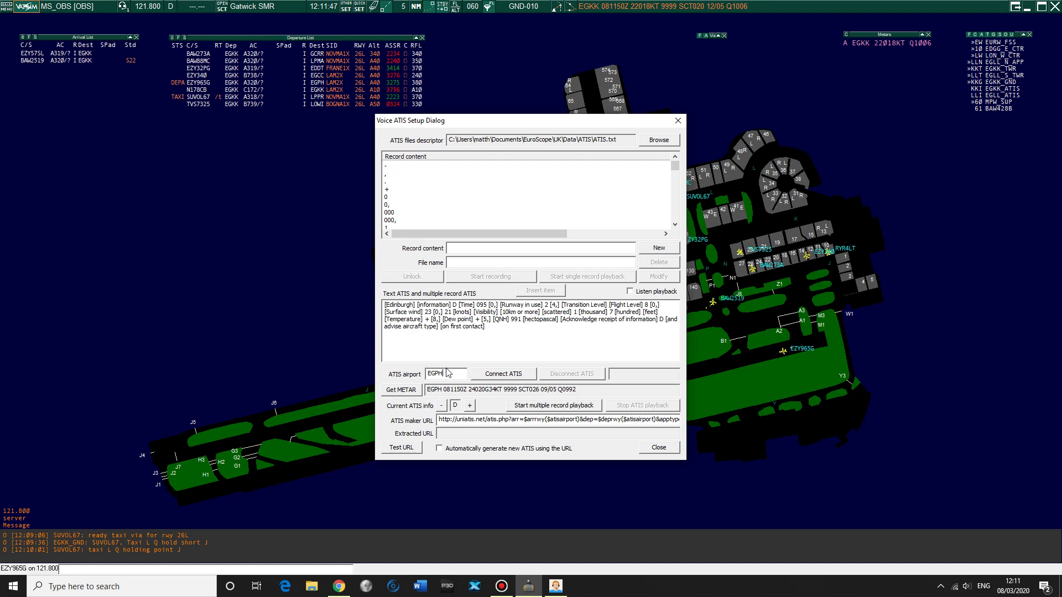
{"action": "left_click_drag", "start_coordinate": [449, 374], "coordinate": [429, 374]}
{"action": "type", "text": "EGKK"}
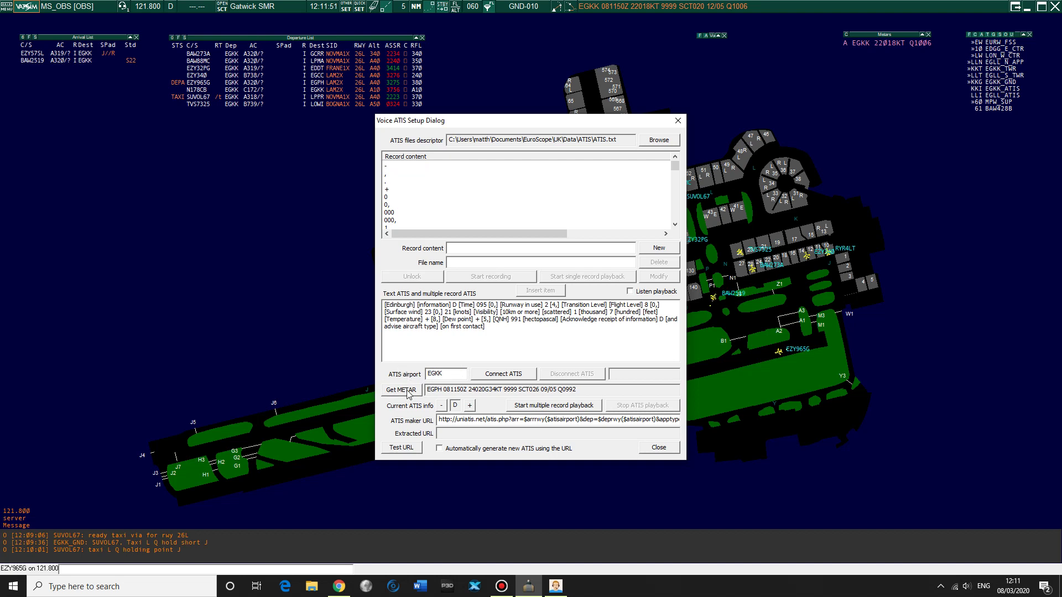
{"action": "left_click", "coordinate": [409, 392]}
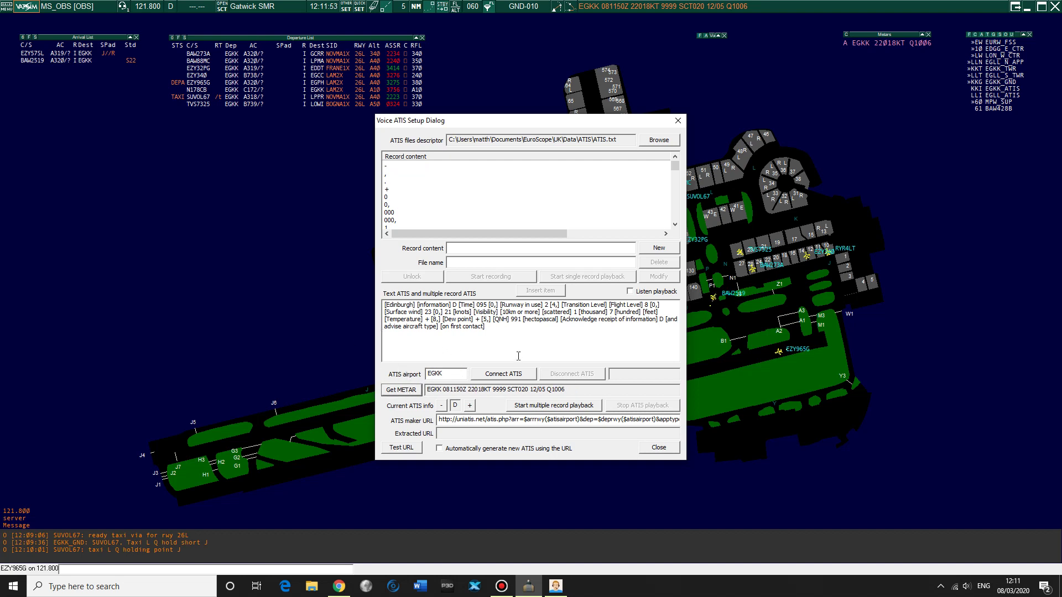
{"action": "left_click", "coordinate": [404, 450]}
{"action": "left_click", "coordinate": [440, 448]}
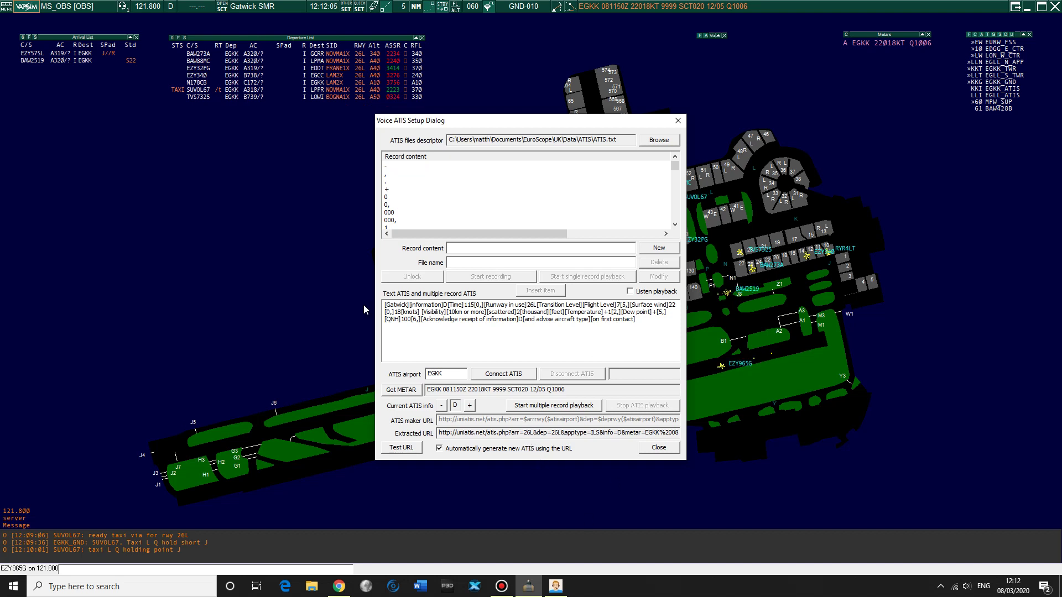
Step: Enable listen playback, play and stop the ATIS preview, then close Voice ATIS Setup
{"action": "left_click", "coordinate": [631, 291]}
{"action": "left_click", "coordinate": [551, 407]}
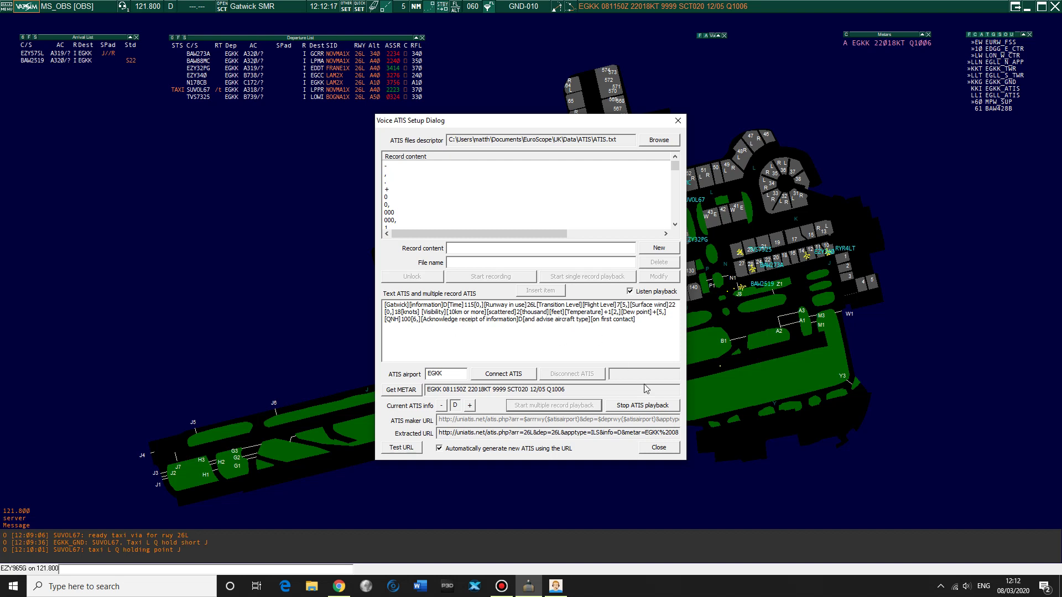
{"action": "left_click", "coordinate": [655, 407]}
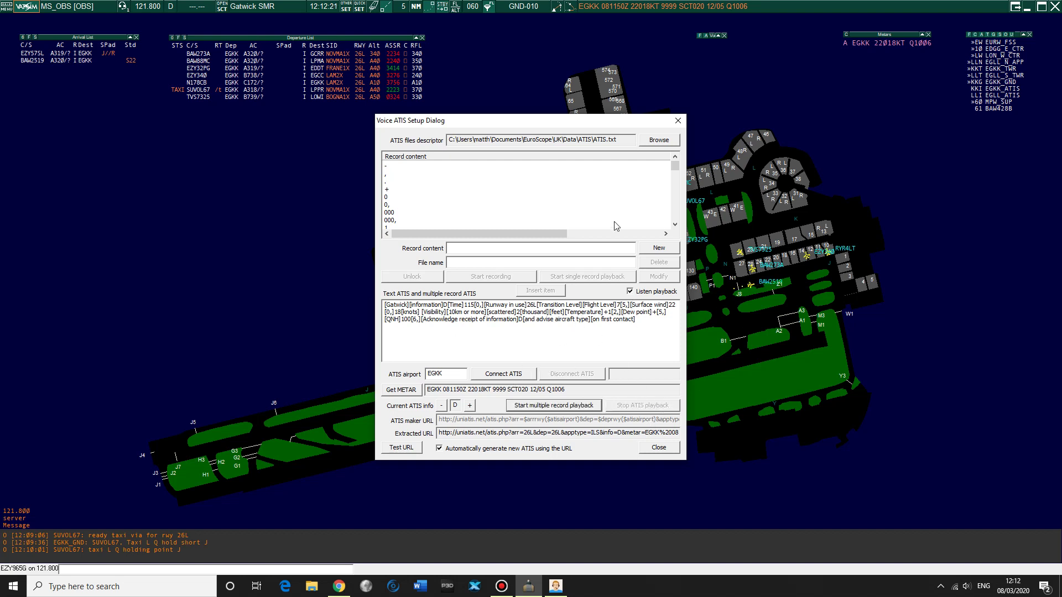
{"action": "left_click", "coordinate": [669, 448]}
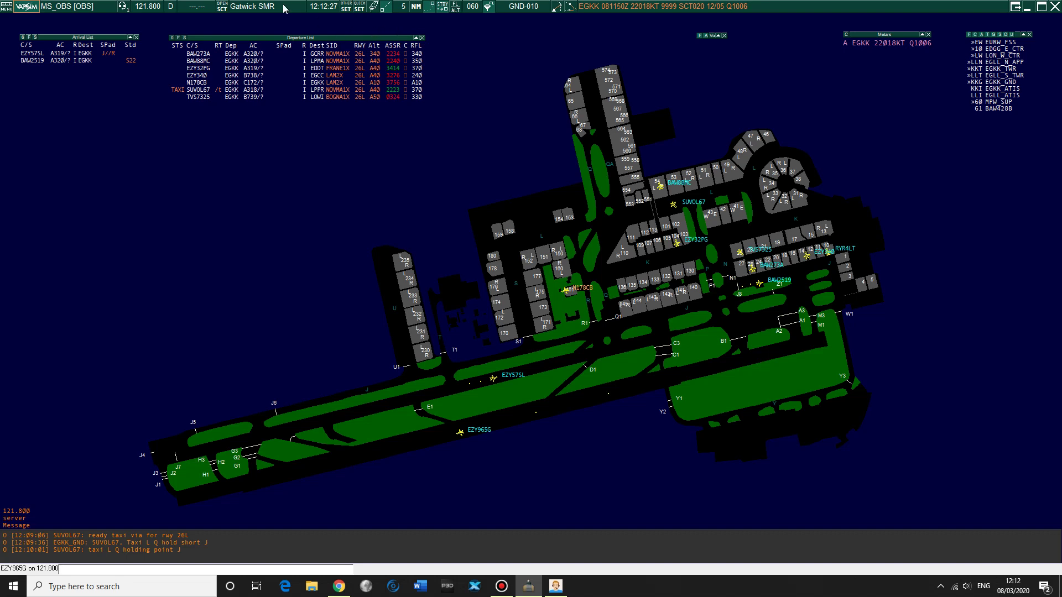
Step: Open and dismiss the OPEN SCT sector options, then show SUVOL67's flight plan details
{"action": "left_click", "coordinate": [221, 10]}
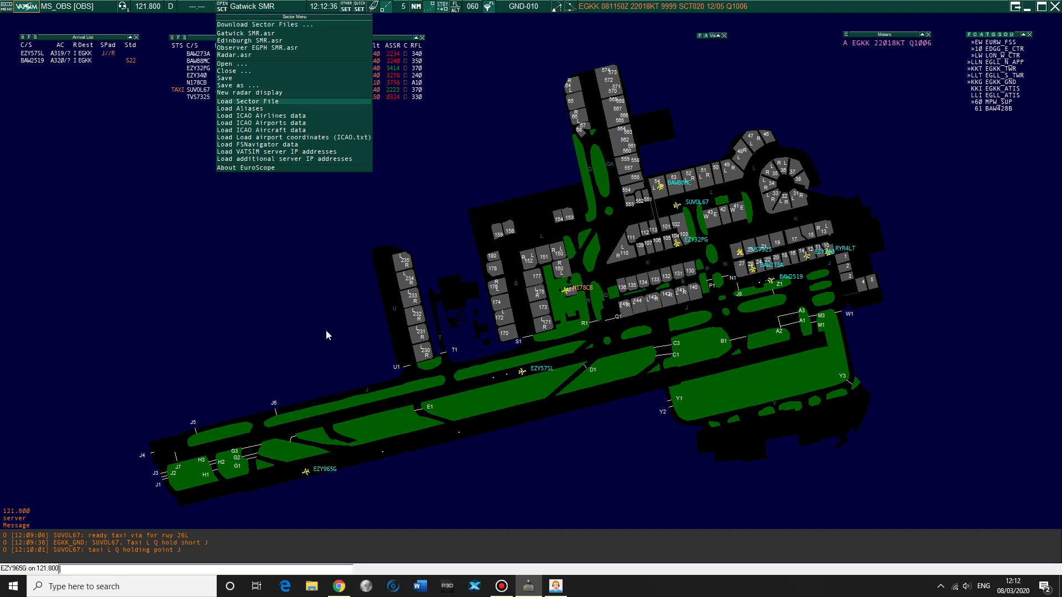
{"action": "left_click", "coordinate": [543, 370]}
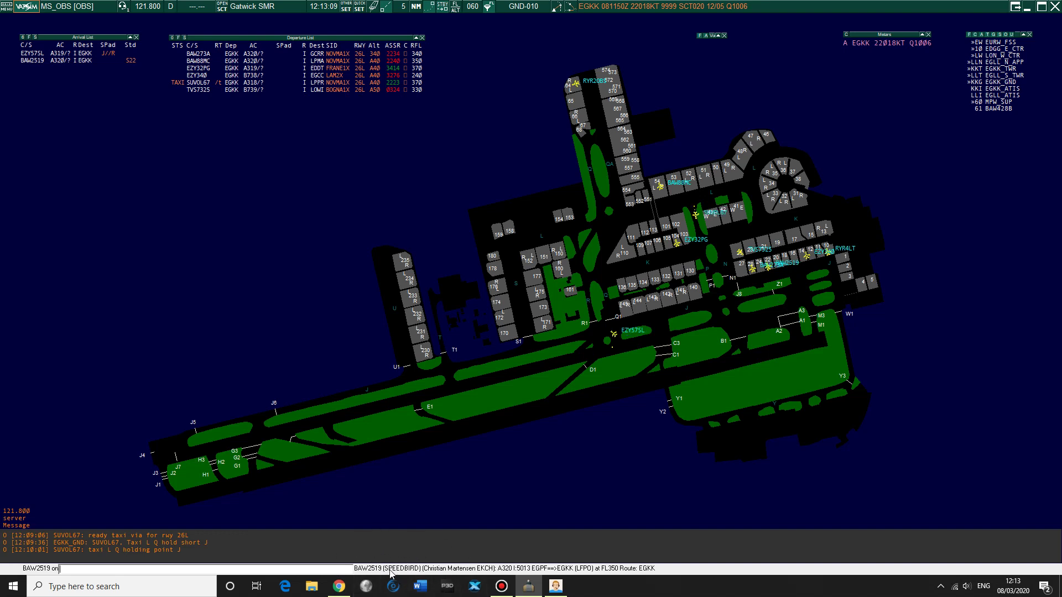
{"action": "left_click", "coordinate": [724, 217]}
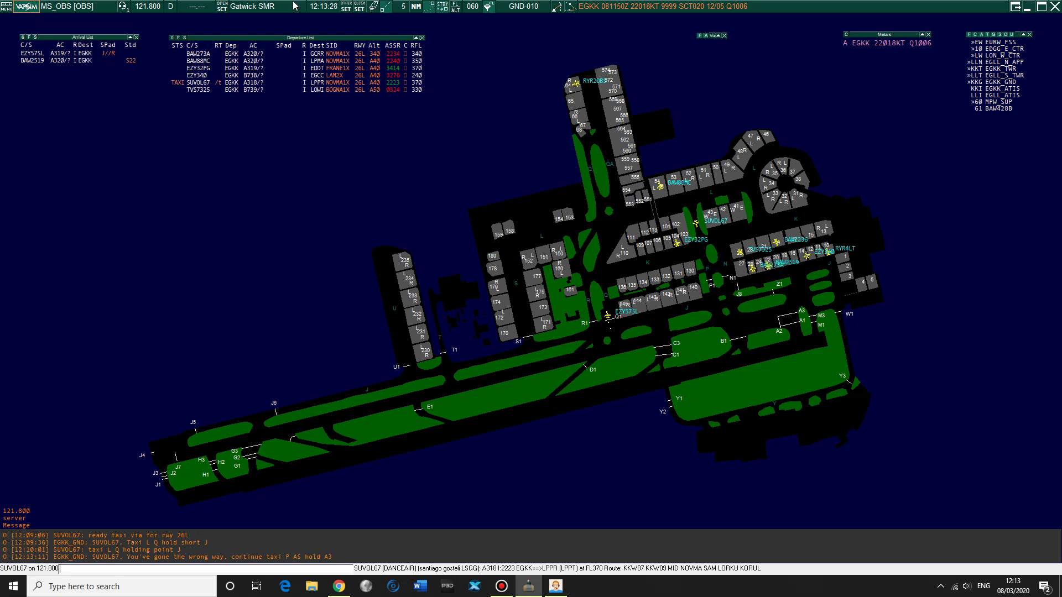
Step: Start Load ICAO Airlines data, centre its file dialog, and bring Audio for VATSIM forward
{"action": "left_click", "coordinate": [222, 7]}
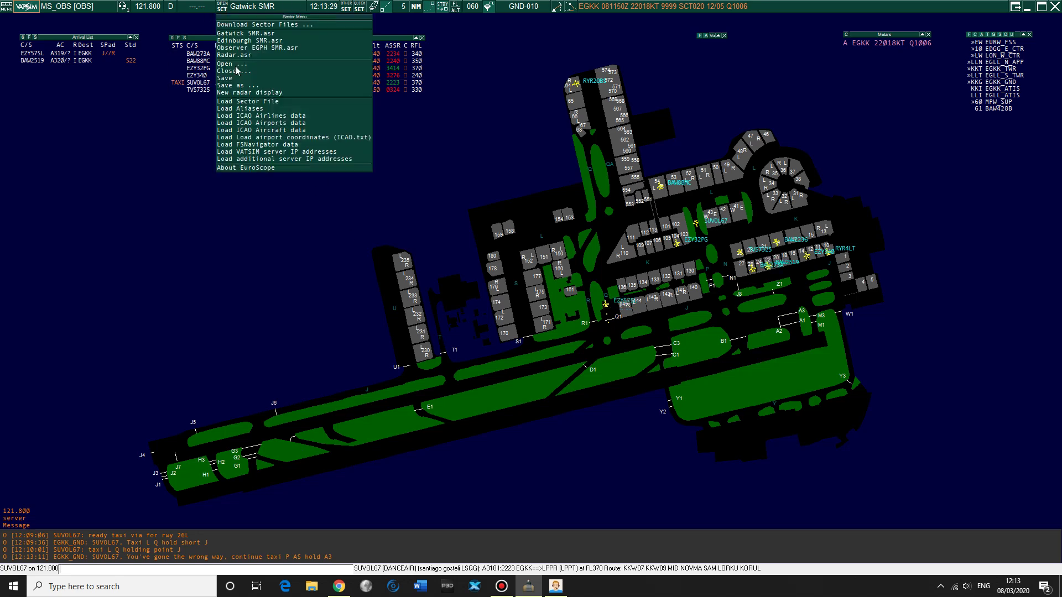
{"action": "left_click", "coordinate": [256, 118]}
{"action": "left_click_drag", "start_coordinate": [170, 11], "coordinate": [459, 127]}
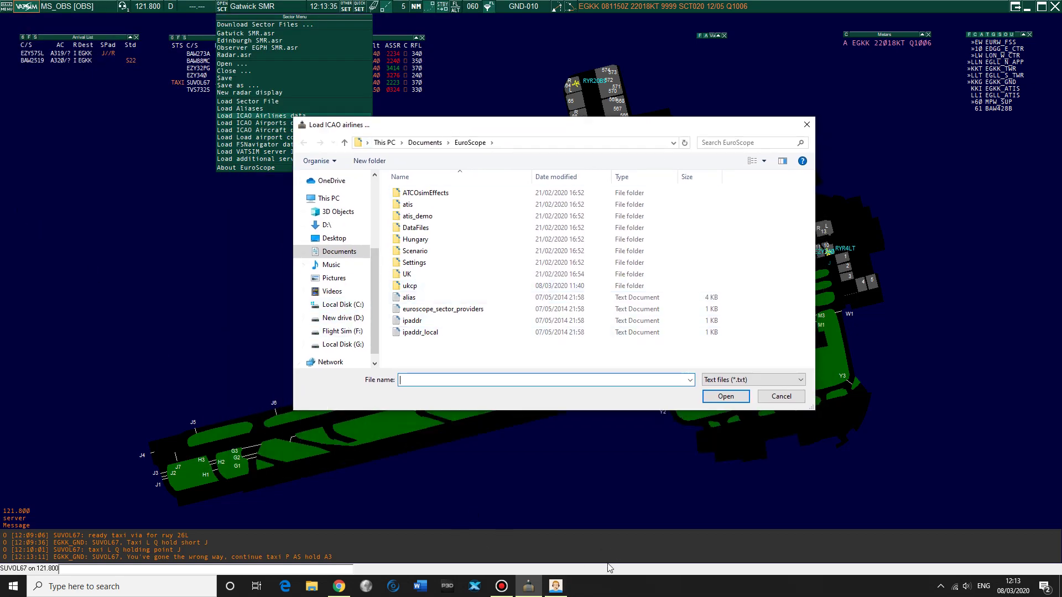
{"action": "left_click", "coordinate": [555, 586]}
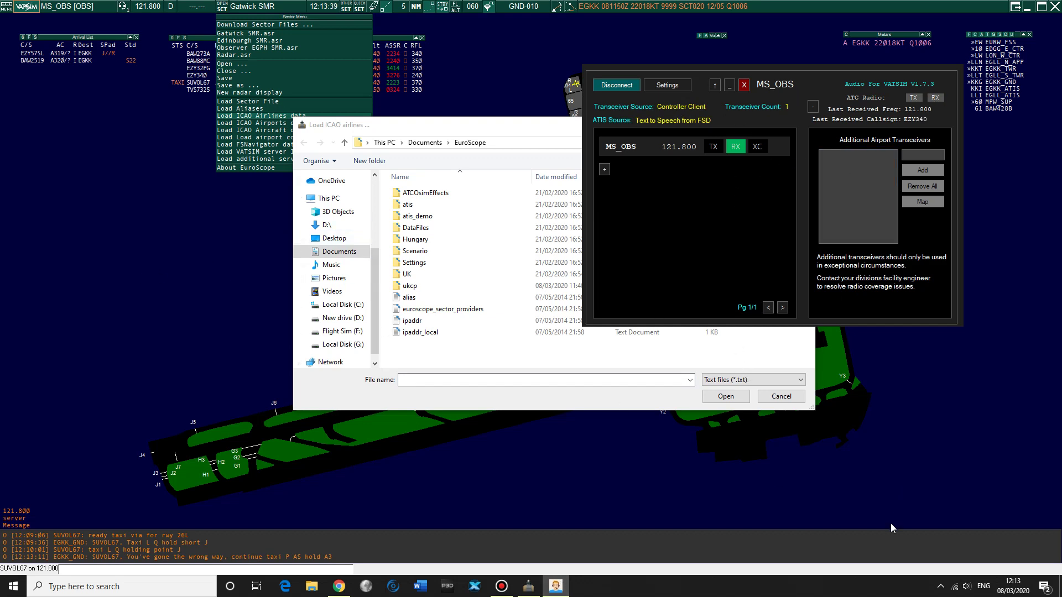
Step: Open the Windows sound settings from the taskbar volume icon and close them again
{"action": "right_click", "coordinate": [966, 587]}
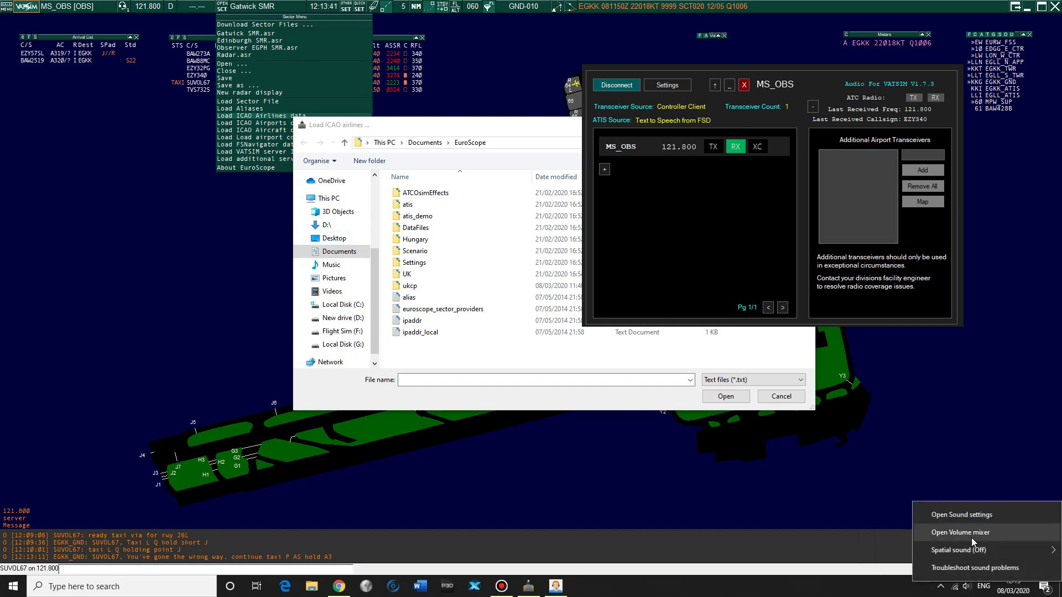
{"action": "left_click", "coordinate": [972, 520]}
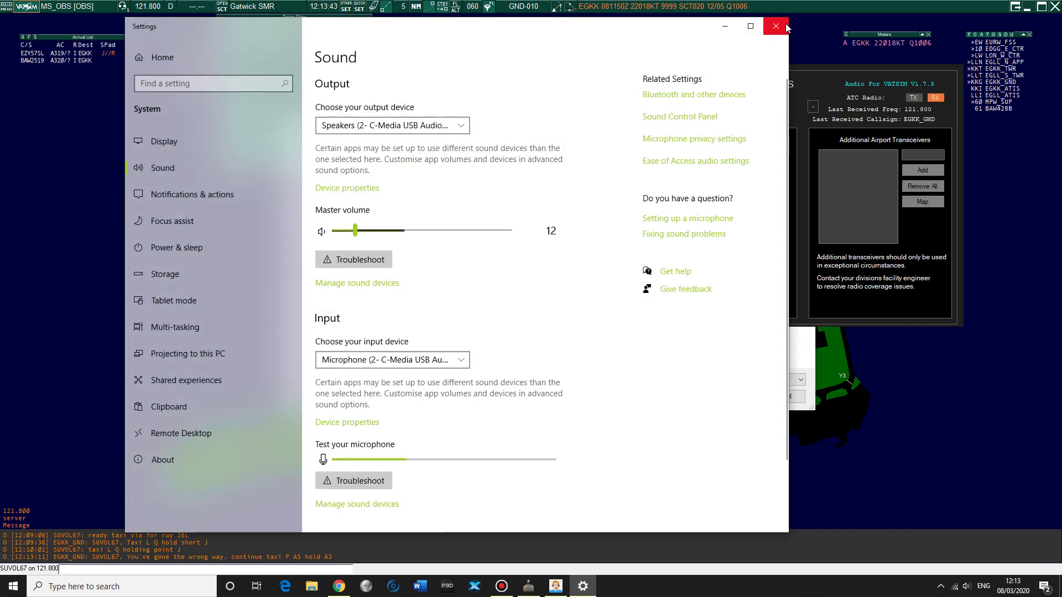
{"action": "left_click", "coordinate": [785, 23]}
Step: Mute Audio For VATSIM Client in the widened Volume Mixer, then return to the airlines picker
{"action": "right_click", "coordinate": [966, 586]}
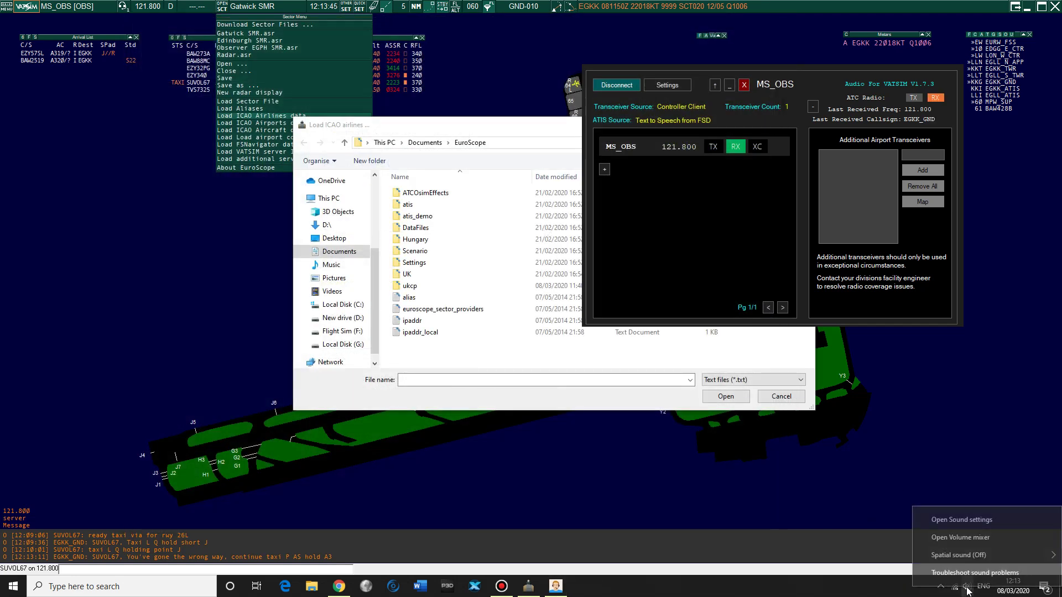
{"action": "left_click", "coordinate": [989, 531]}
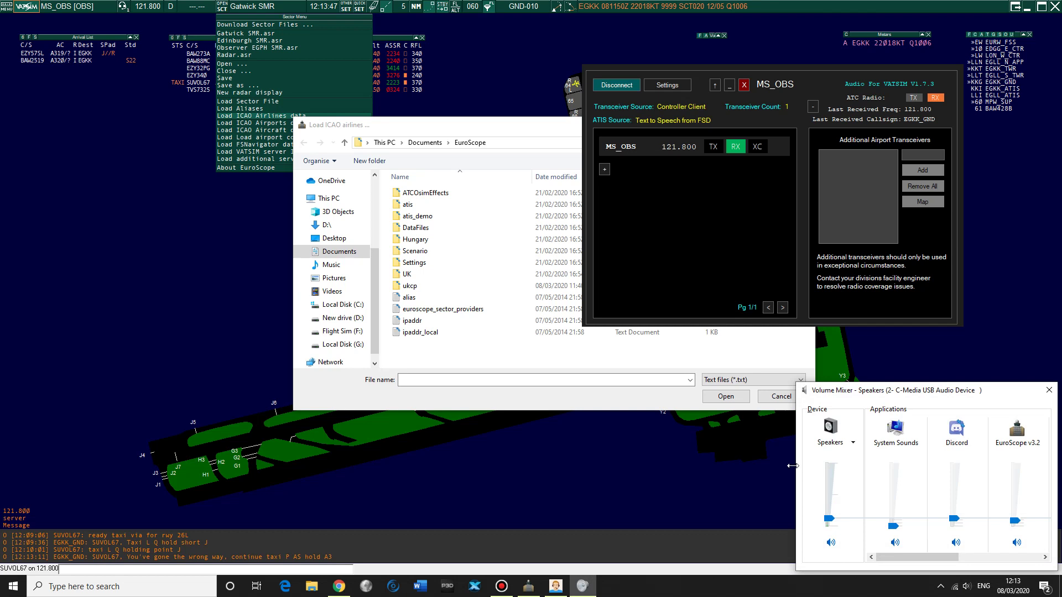
{"action": "left_click_drag", "start_coordinate": [749, 472], "coordinate": [484, 482]}
{"action": "left_click", "coordinate": [768, 543]}
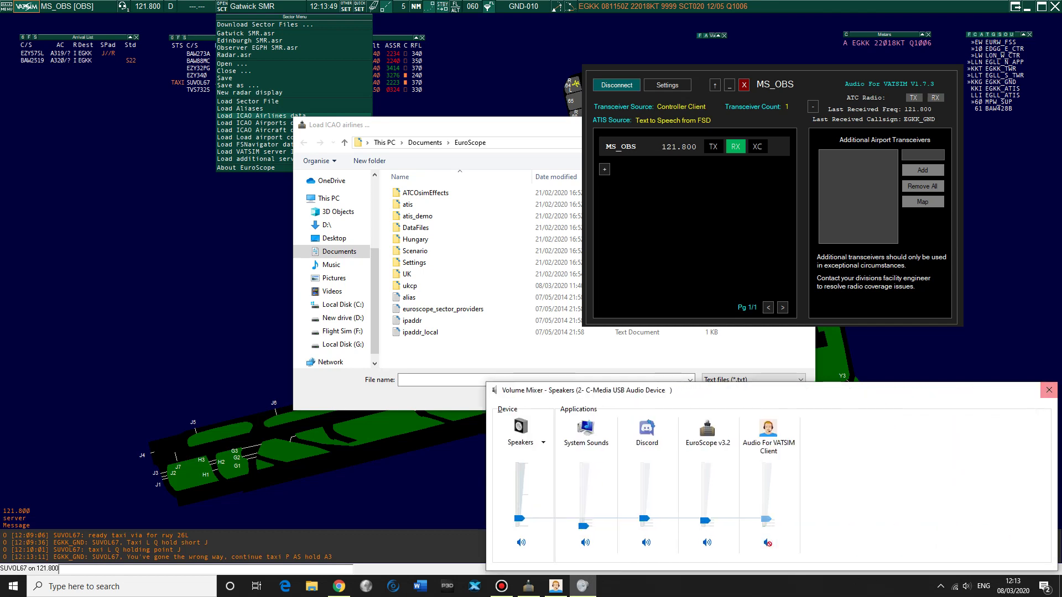
{"action": "left_click", "coordinate": [1049, 390]}
{"action": "left_click", "coordinate": [438, 287]}
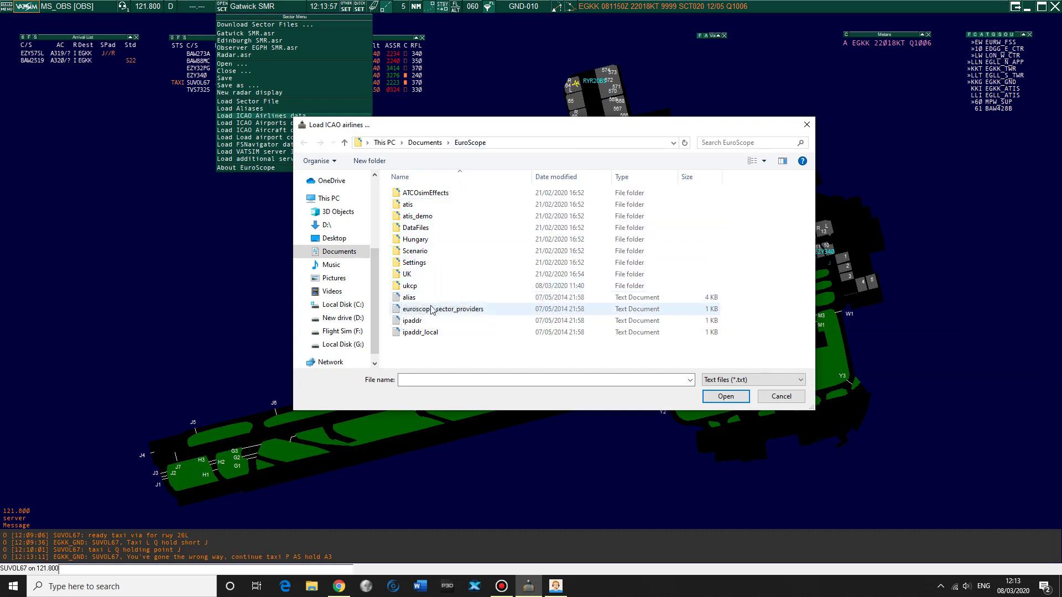
Step: Load the ICAO_Airlines file from the DataFiles folder
{"action": "double_click", "coordinate": [438, 229]}
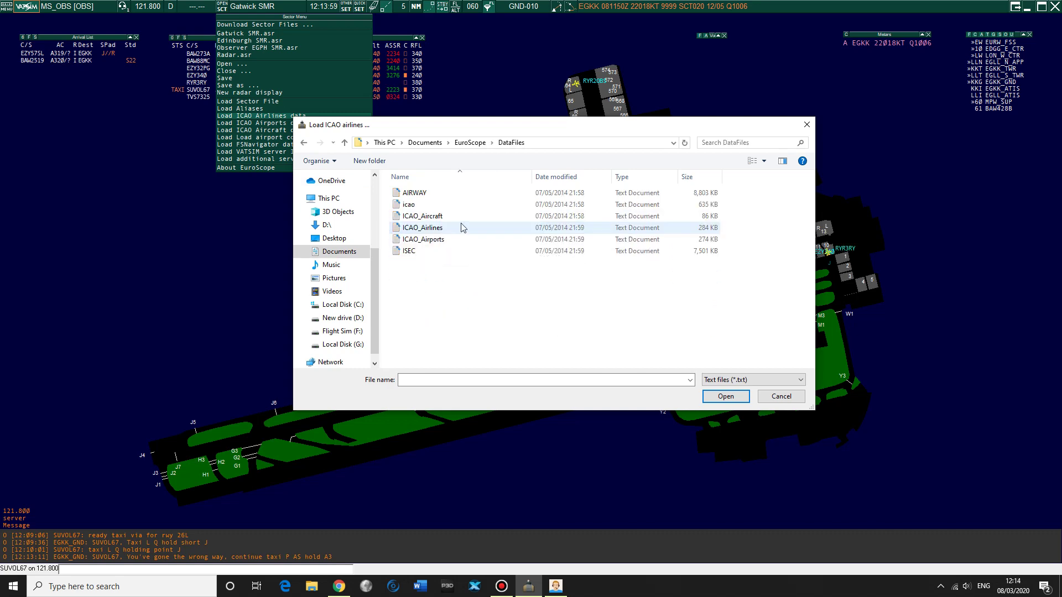
{"action": "left_click", "coordinate": [446, 229]}
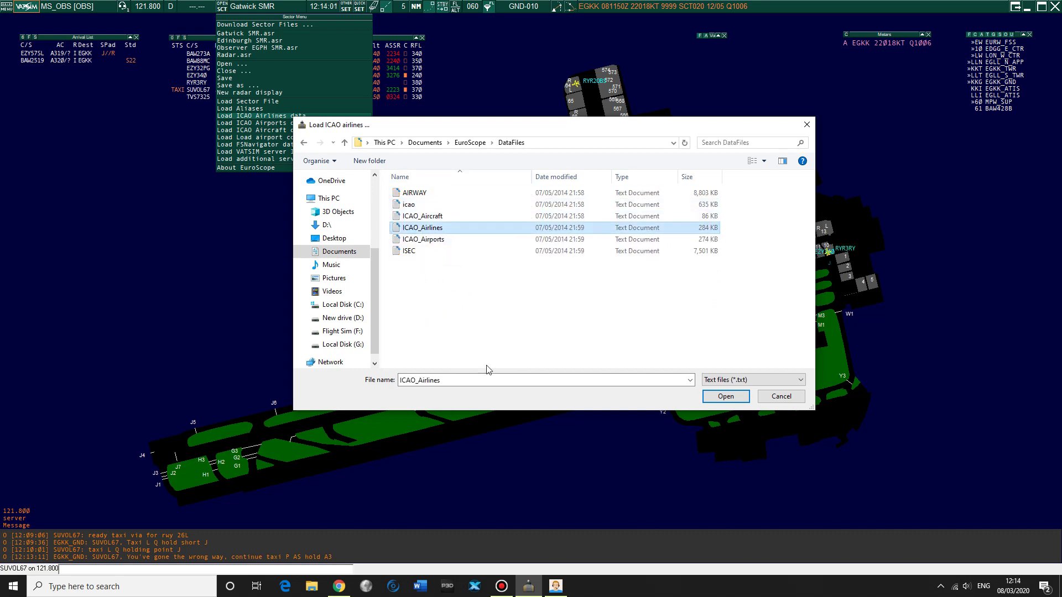
{"action": "left_click", "coordinate": [726, 396]}
Step: Pick the ICAO_Airports file in Load ICAO Airports data, then cancel the picker
{"action": "left_click", "coordinate": [225, 8]}
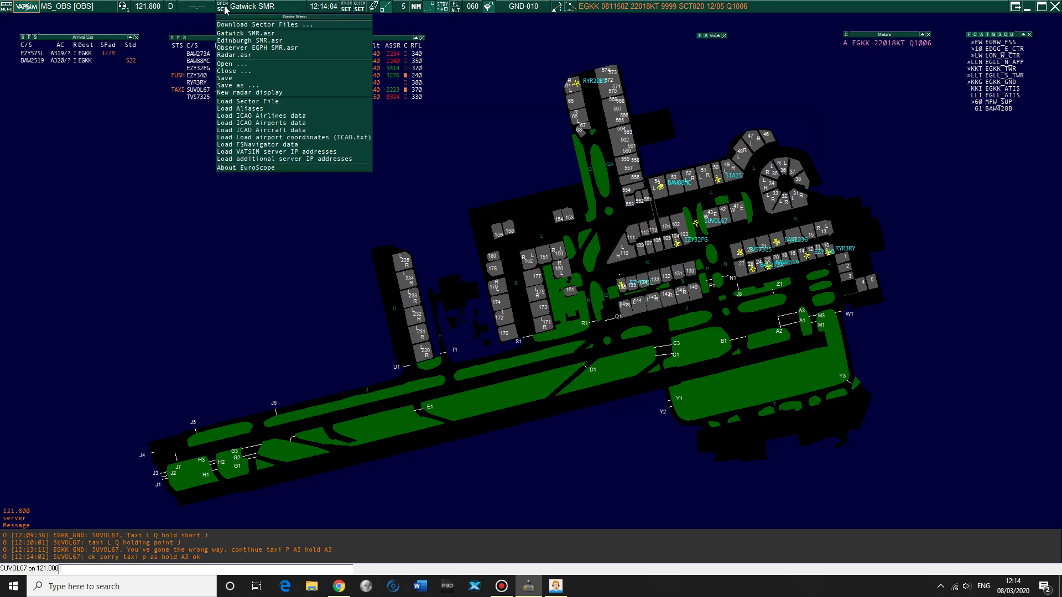
{"action": "left_click", "coordinate": [260, 123]}
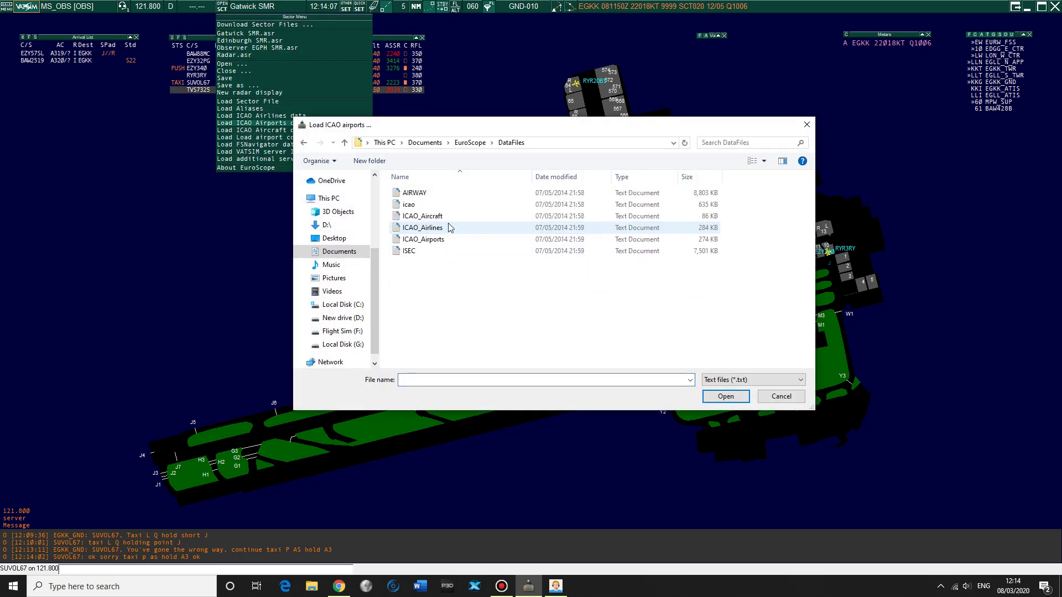
{"action": "left_click", "coordinate": [442, 239]}
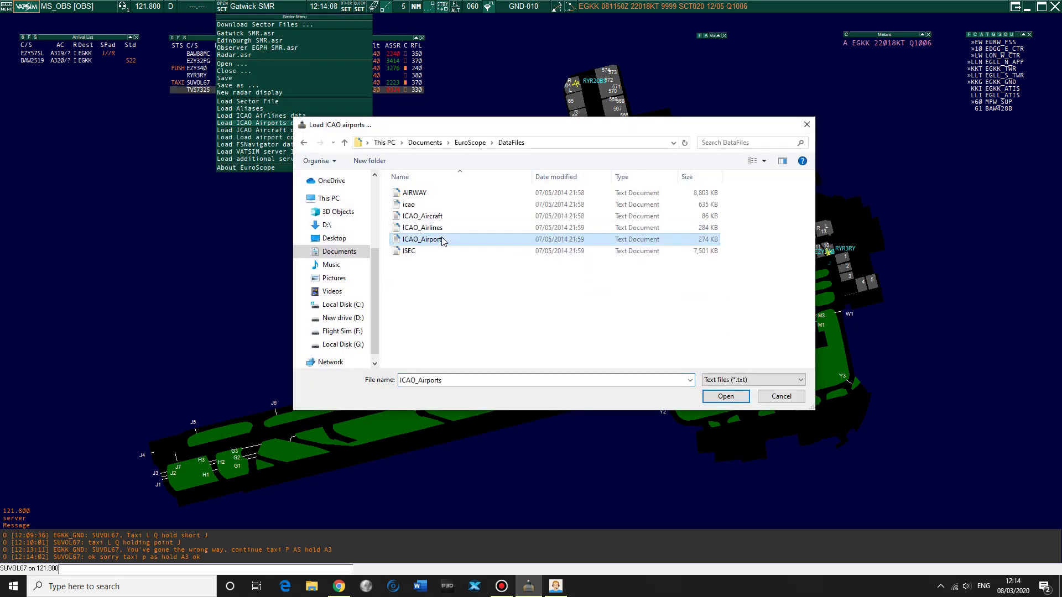
{"action": "left_click", "coordinate": [801, 397]}
Step: Browse DataFiles for the ICAO_Aircraft file in Load ICAO Aircraft data, then cancel
{"action": "left_click", "coordinate": [223, 8]}
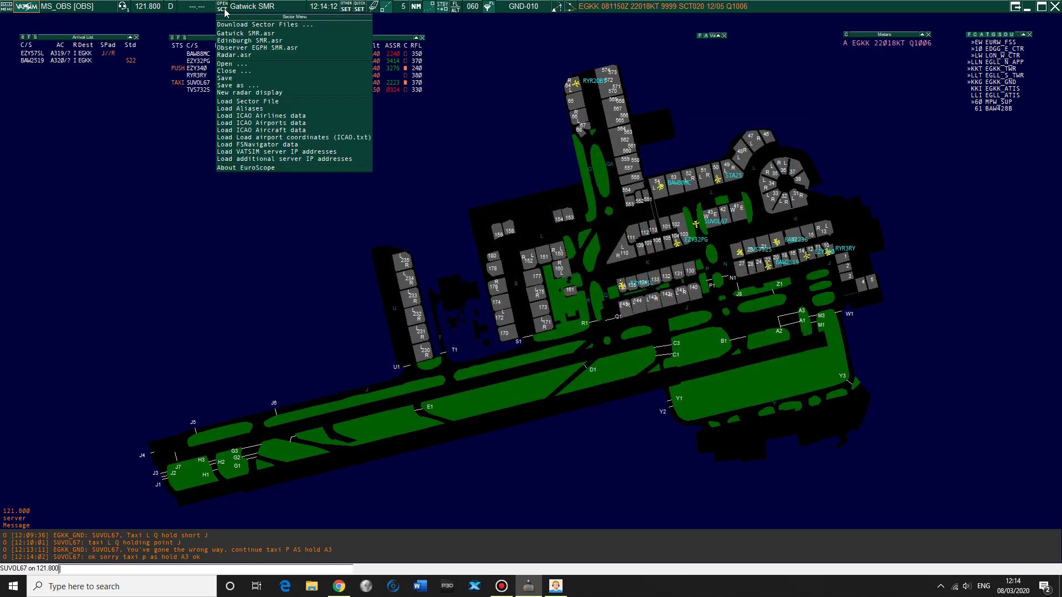
{"action": "left_click", "coordinate": [277, 130]}
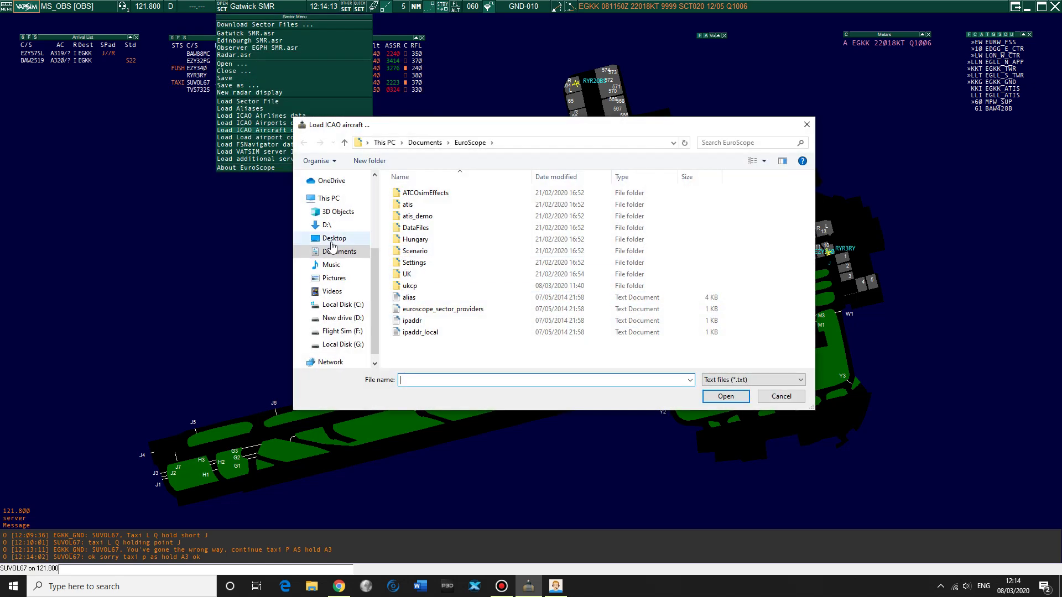
{"action": "double_click", "coordinate": [424, 228]}
{"action": "left_click", "coordinate": [442, 218]}
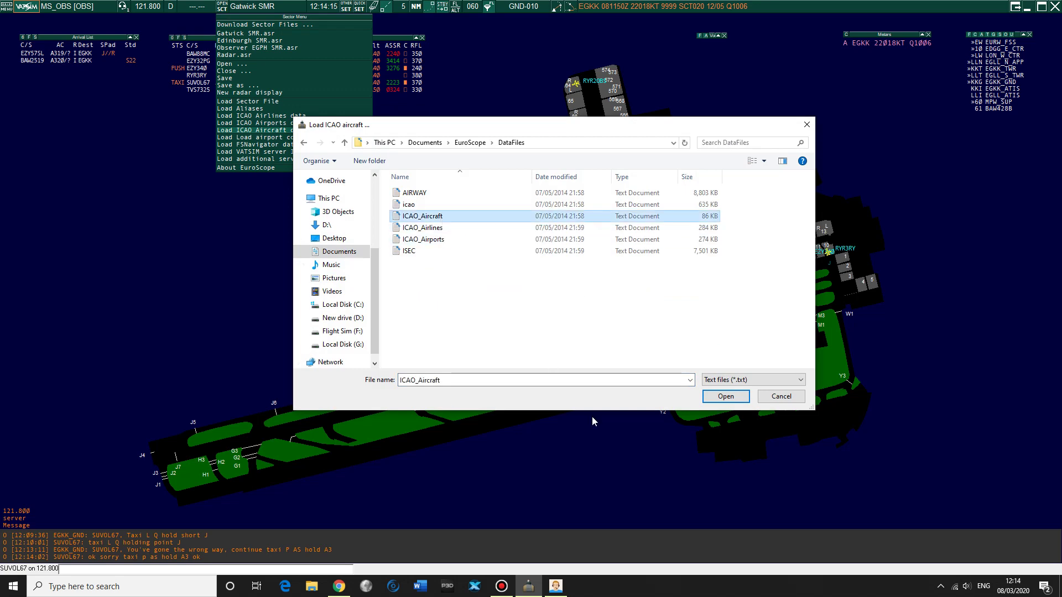
{"action": "left_click", "coordinate": [780, 397]}
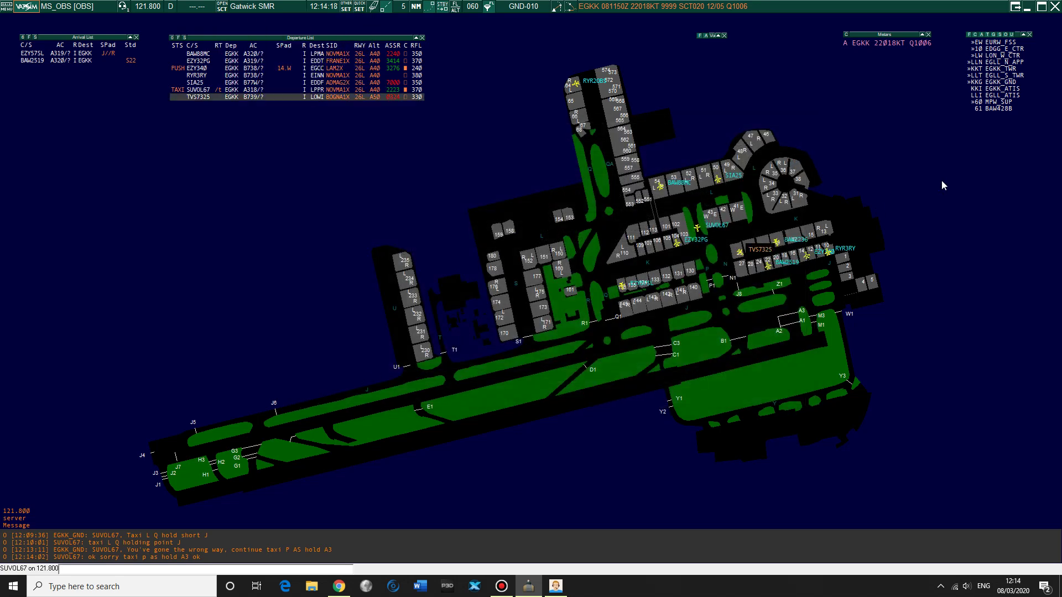
{"action": "left_click", "coordinate": [697, 241]}
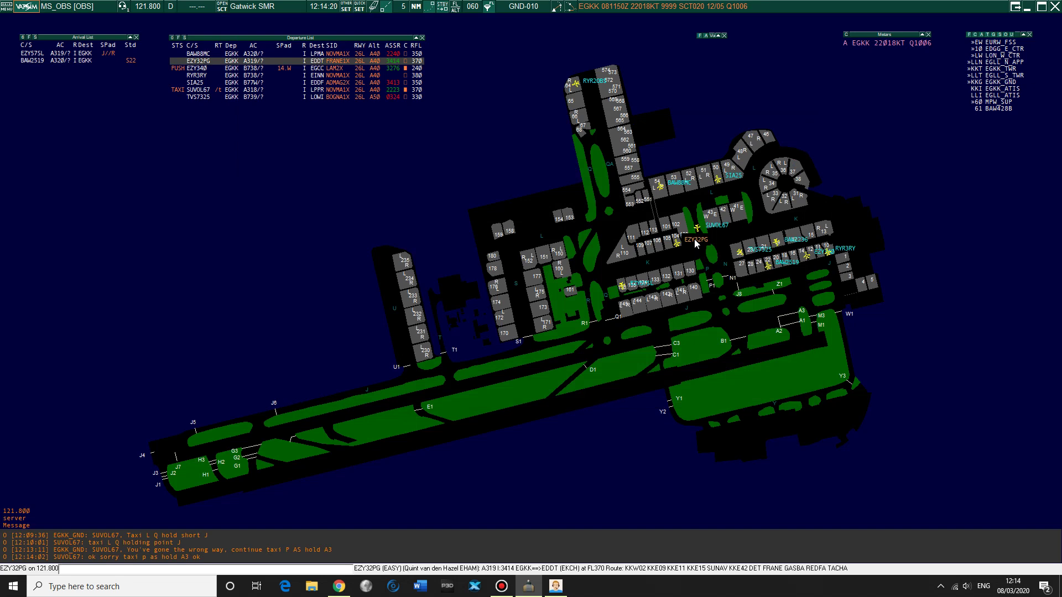